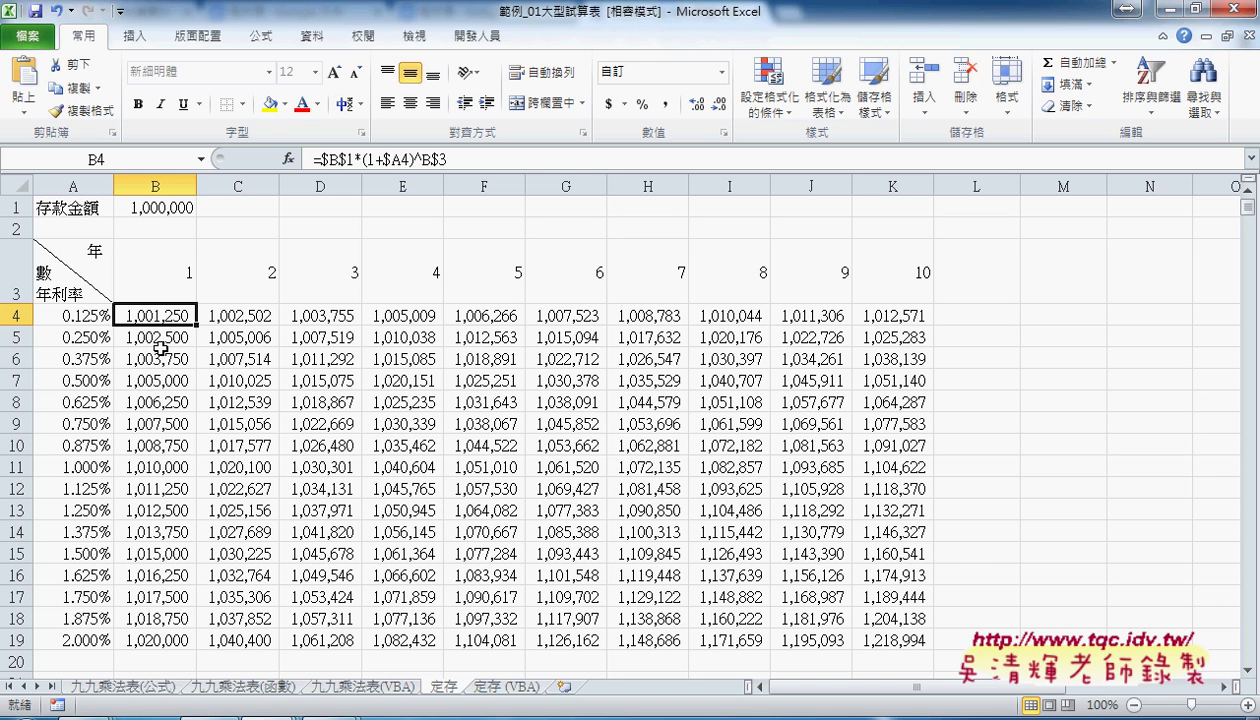
# Review the table layout: year headings to K3, rates A5:A19, grid B4:K19, deposit B1, B4 formula
pyautogui.click(862, 275)
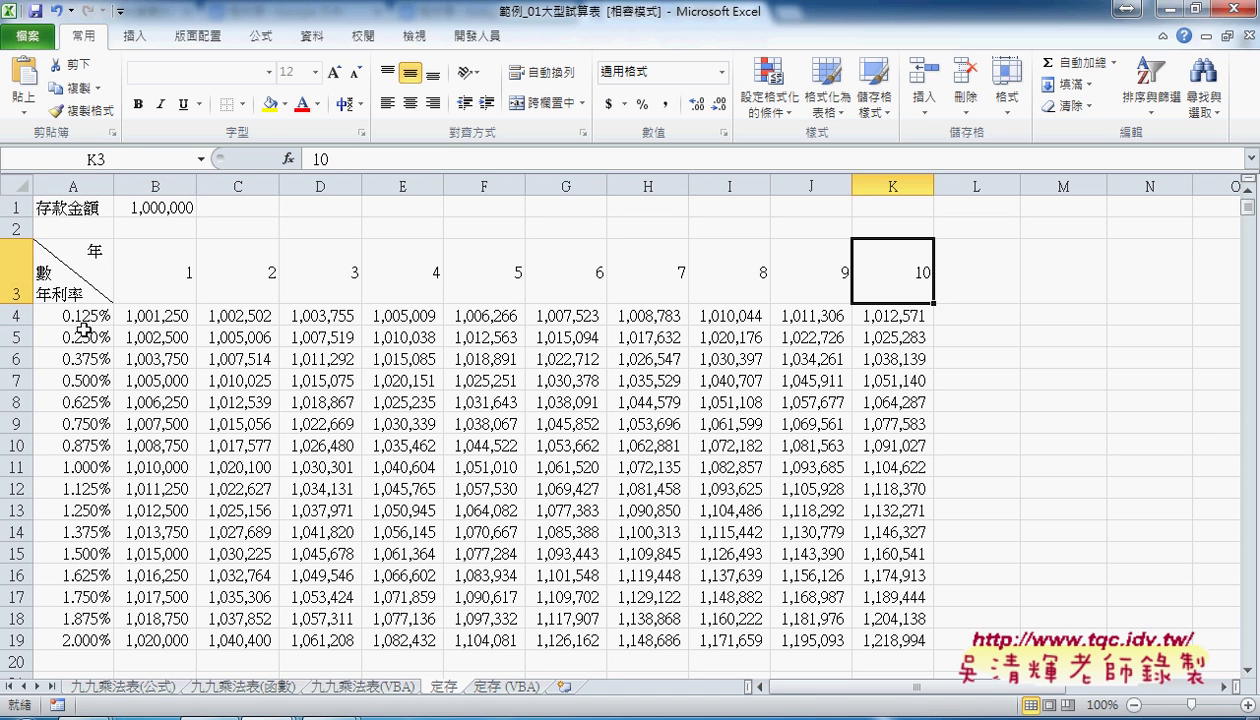
pyautogui.moveTo(80, 338); pyautogui.dragTo(49, 646)
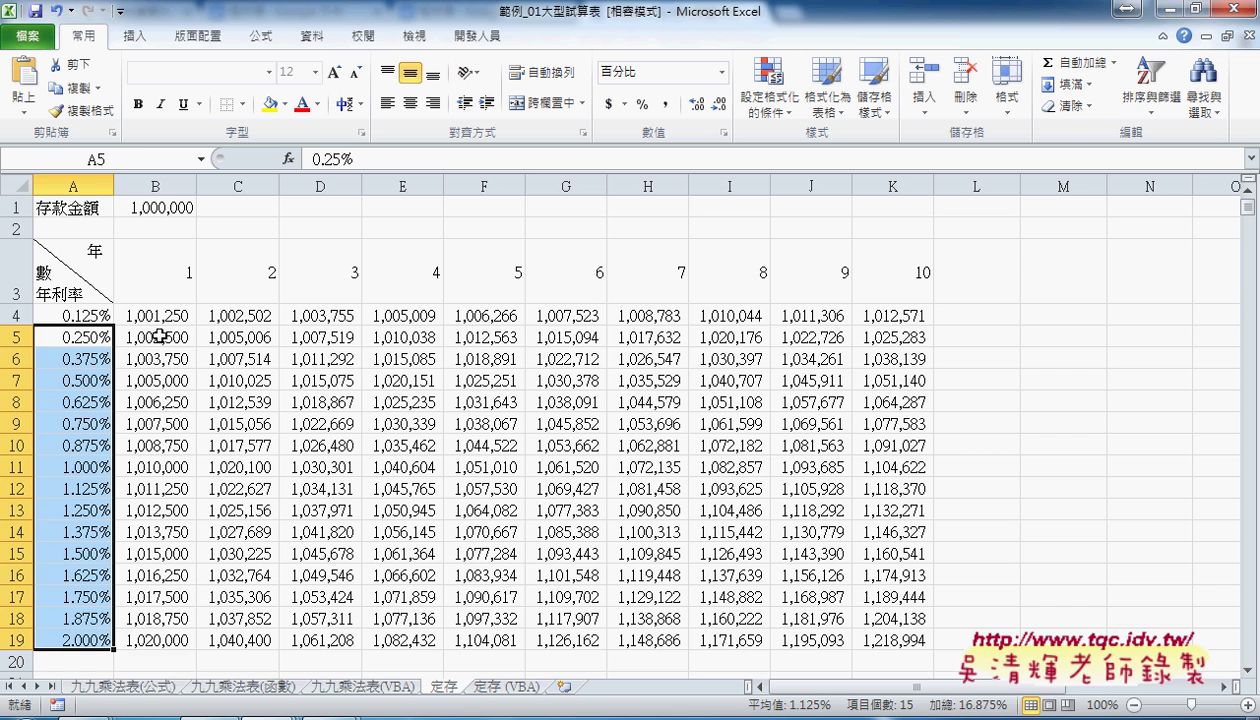
pyautogui.moveTo(153, 324); pyautogui.dragTo(876, 640)
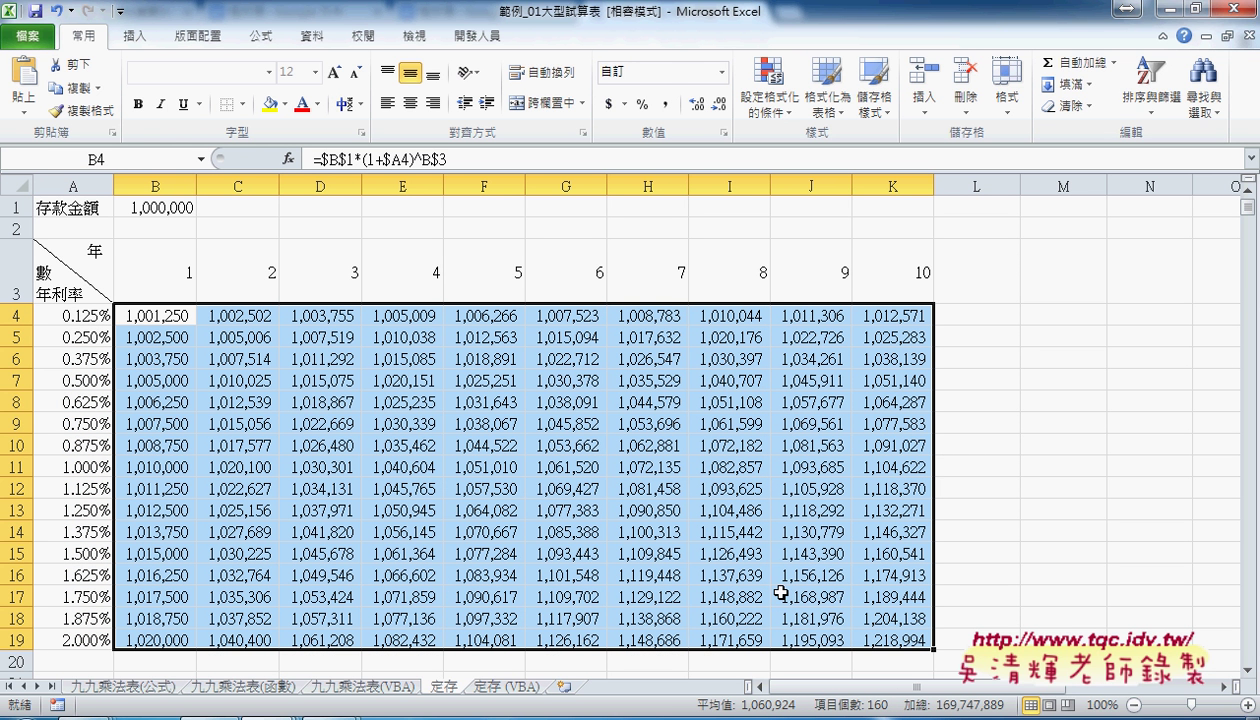
pyautogui.click(147, 207)
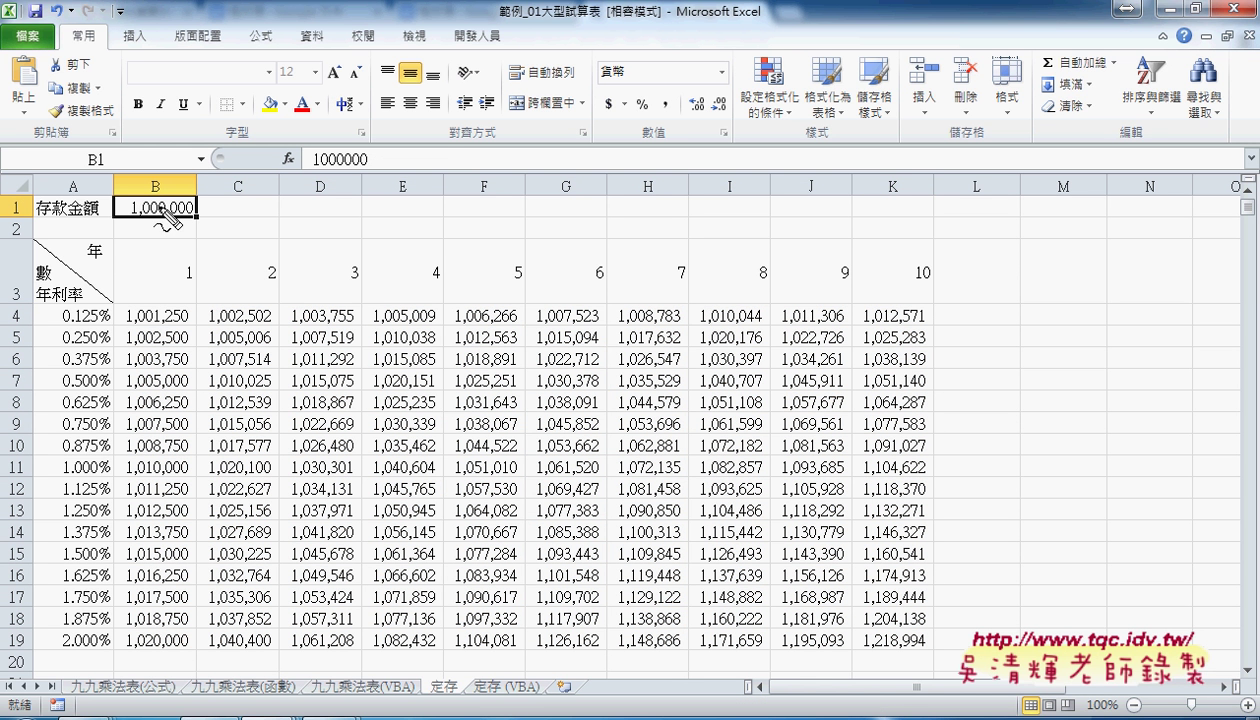
pyautogui.moveTo(210, 226)
pyautogui.mouseDown()
pyautogui.moveTo(110, 185)
pyautogui.moveTo(220, 218)
pyautogui.moveTo(236, 198)
pyautogui.mouseUp()
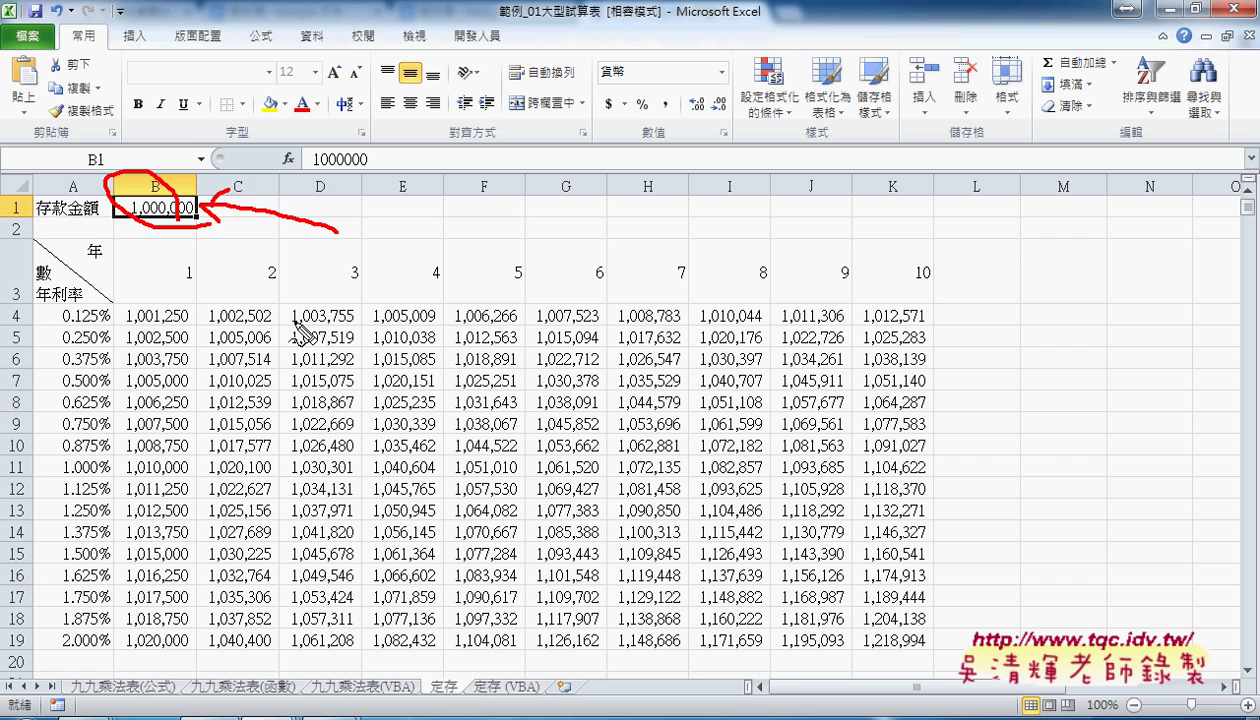
pyautogui.press('Escape')
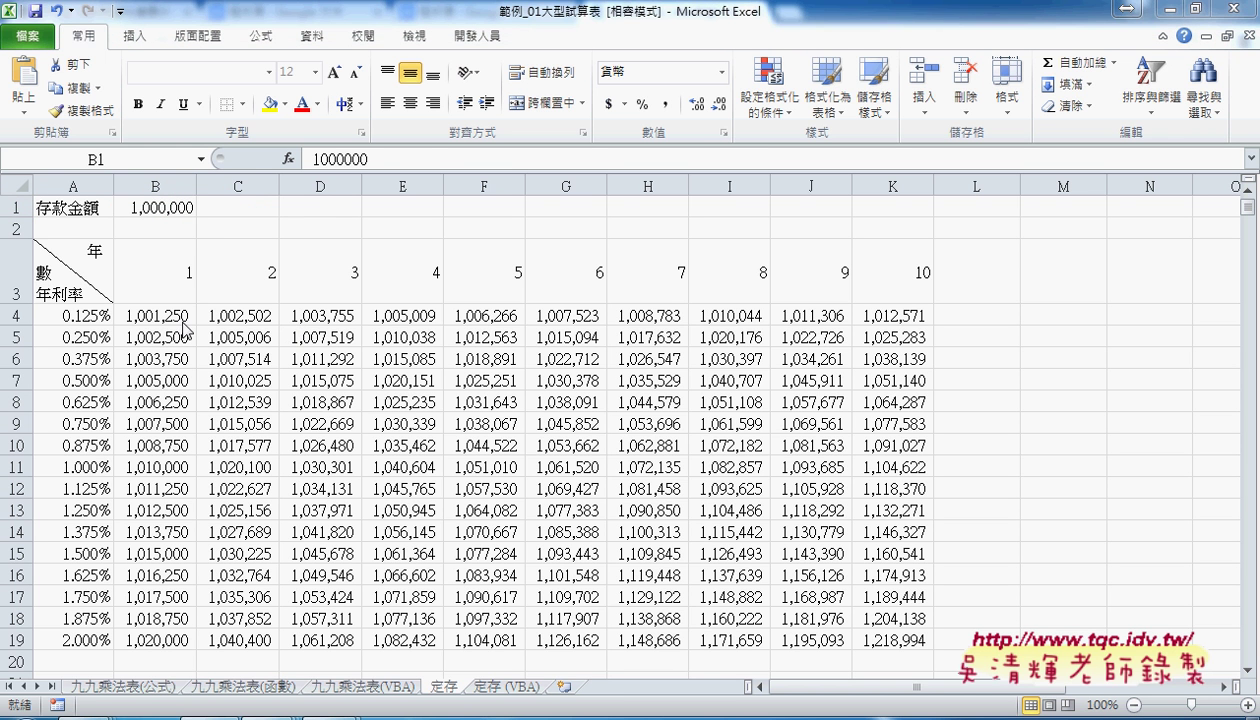
pyautogui.click(177, 317)
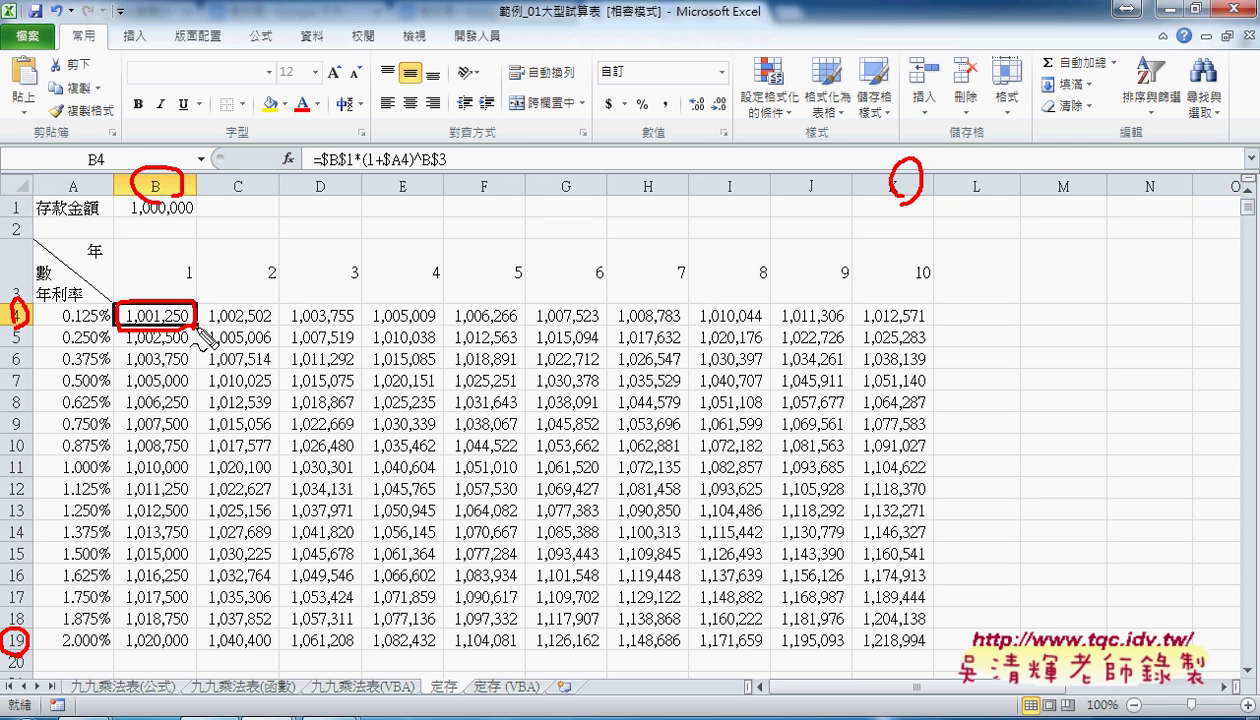
# Draw ink annotations over the sheet to explain the compound-interest formula, then dismiss them
pyautogui.moveTo(246, 276)
pyautogui.mouseDown()
pyautogui.moveTo(197, 315)
pyautogui.moveTo(228, 325)
pyautogui.mouseUp()
pyautogui.moveTo(313, 173); pyautogui.dragTo(447, 174)
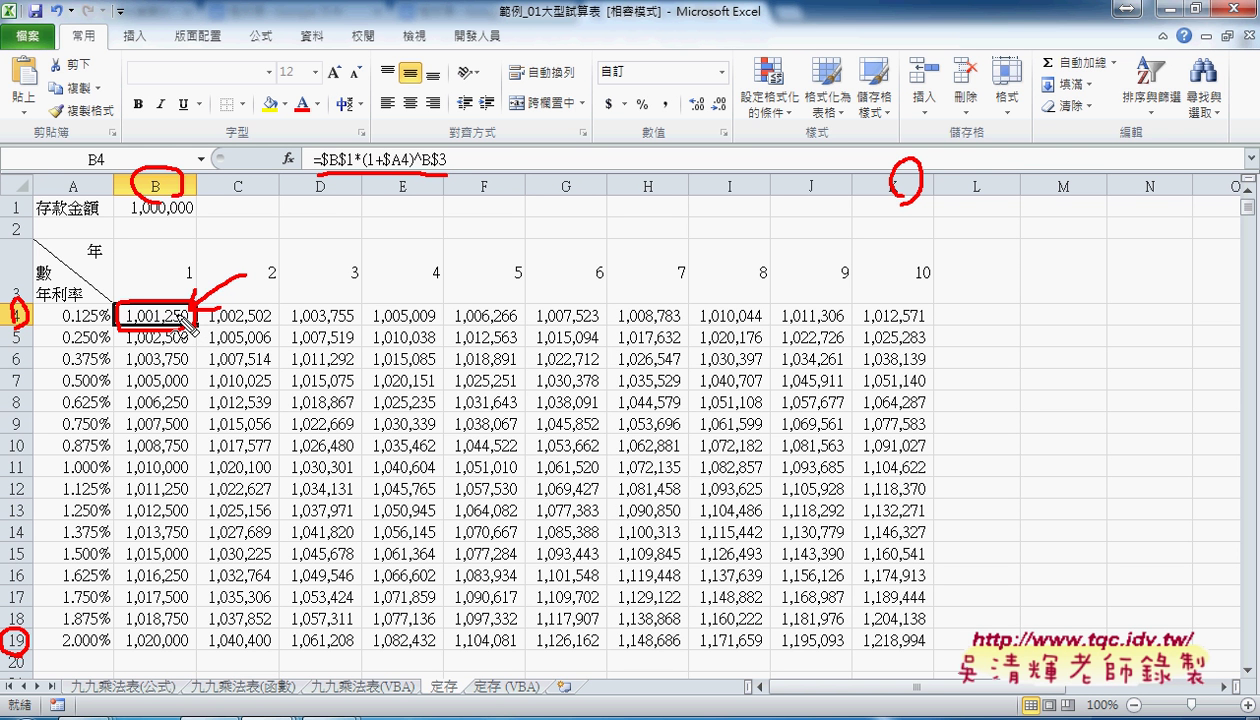
pyautogui.moveTo(186, 318); pyautogui.dragTo(200, 292)
pyautogui.moveTo(200, 293); pyautogui.dragTo(200, 304)
pyautogui.click(303, 158)
pyautogui.moveTo(302, 159); pyautogui.dragTo(334, 183)
pyautogui.moveTo(336, 181); pyautogui.dragTo(350, 179)
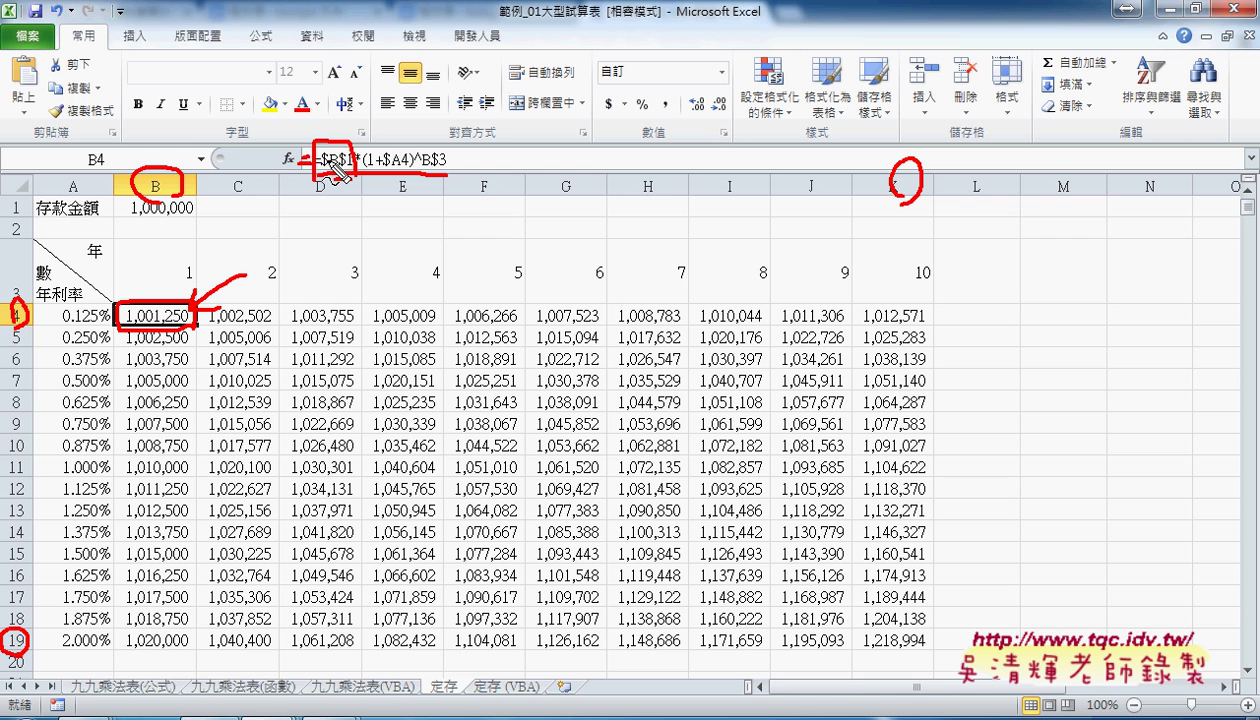
pyautogui.moveTo(334, 180); pyautogui.dragTo(400, 171)
pyautogui.moveTo(384, 221)
pyautogui.mouseDown()
pyautogui.moveTo(385, 247)
pyautogui.moveTo(441, 255)
pyautogui.mouseUp()
pyautogui.moveTo(466, 212); pyautogui.dragTo(459, 257)
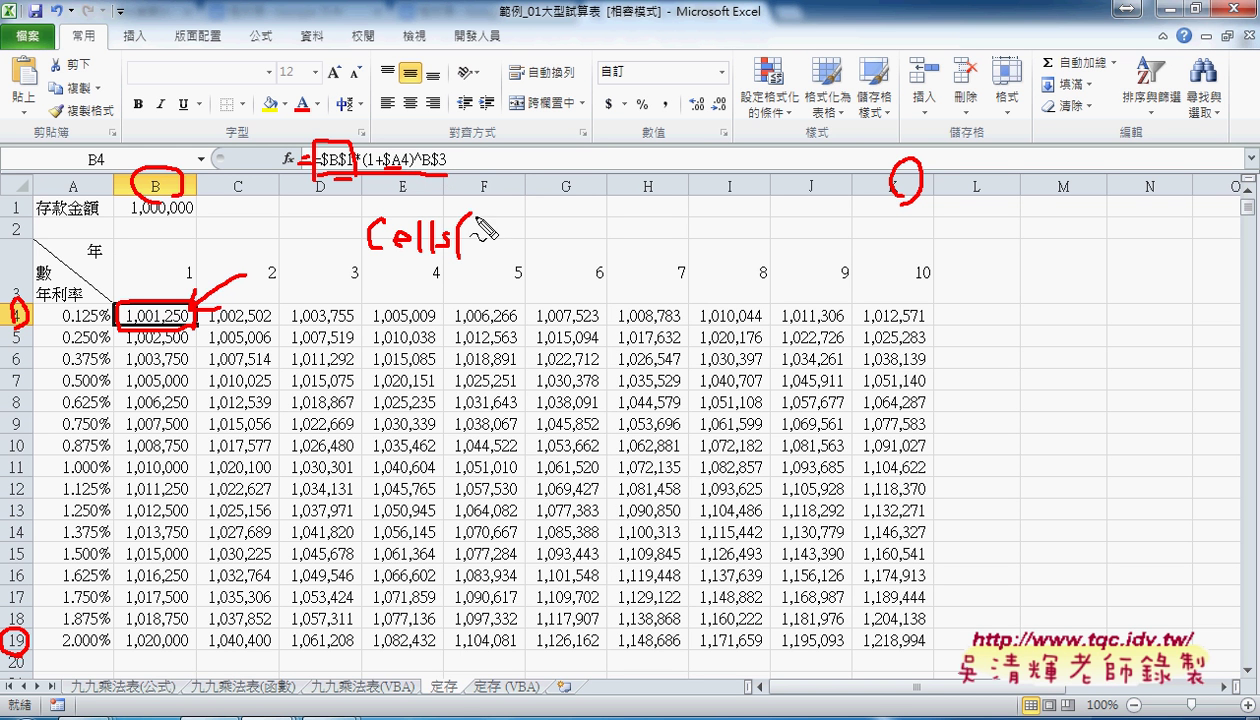
pyautogui.moveTo(487, 214)
pyautogui.mouseDown()
pyautogui.moveTo(488, 240)
pyautogui.moveTo(506, 253)
pyautogui.mouseUp()
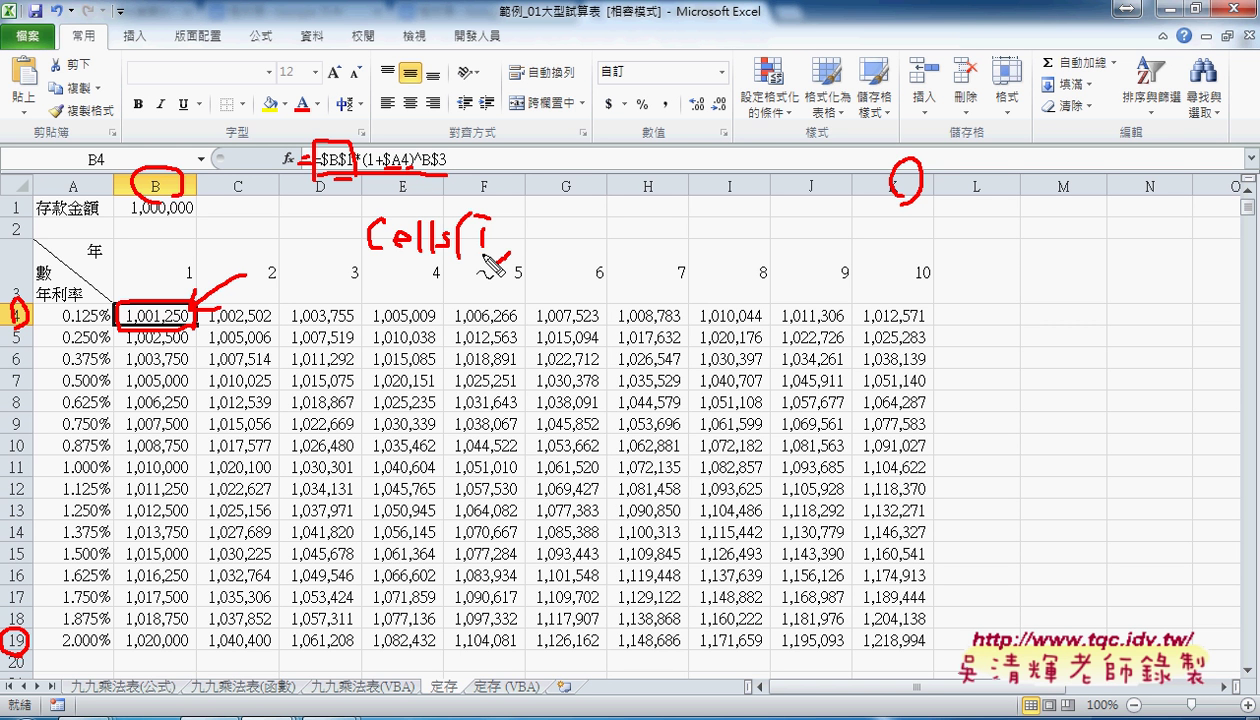
pyautogui.moveTo(533, 209)
pyautogui.mouseDown()
pyautogui.moveTo(556, 258)
pyautogui.moveTo(583, 258)
pyautogui.mouseUp()
pyautogui.moveTo(559, 240)
pyautogui.mouseDown()
pyautogui.moveTo(608, 214)
pyautogui.moveTo(606, 270)
pyautogui.mouseUp()
pyautogui.moveTo(392, 271); pyautogui.dragTo(583, 271)
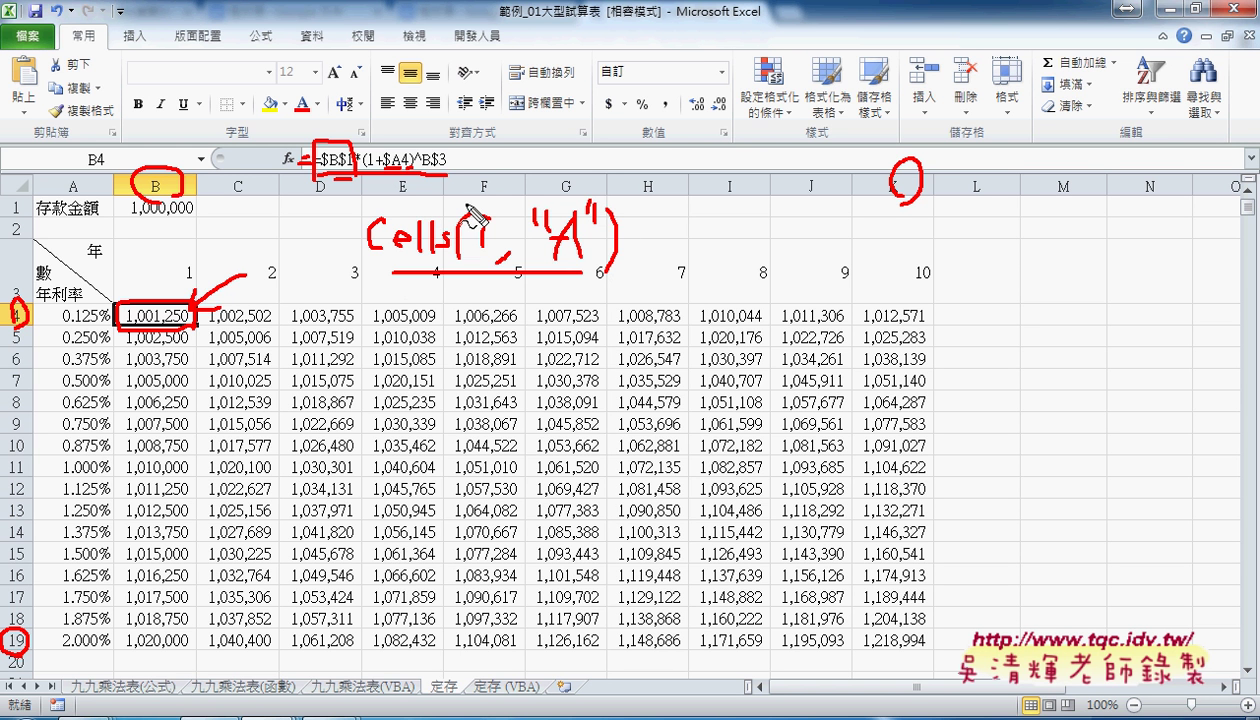
pyautogui.moveTo(411, 210)
pyautogui.mouseDown()
pyautogui.moveTo(408, 181)
pyautogui.moveTo(393, 182)
pyautogui.mouseUp()
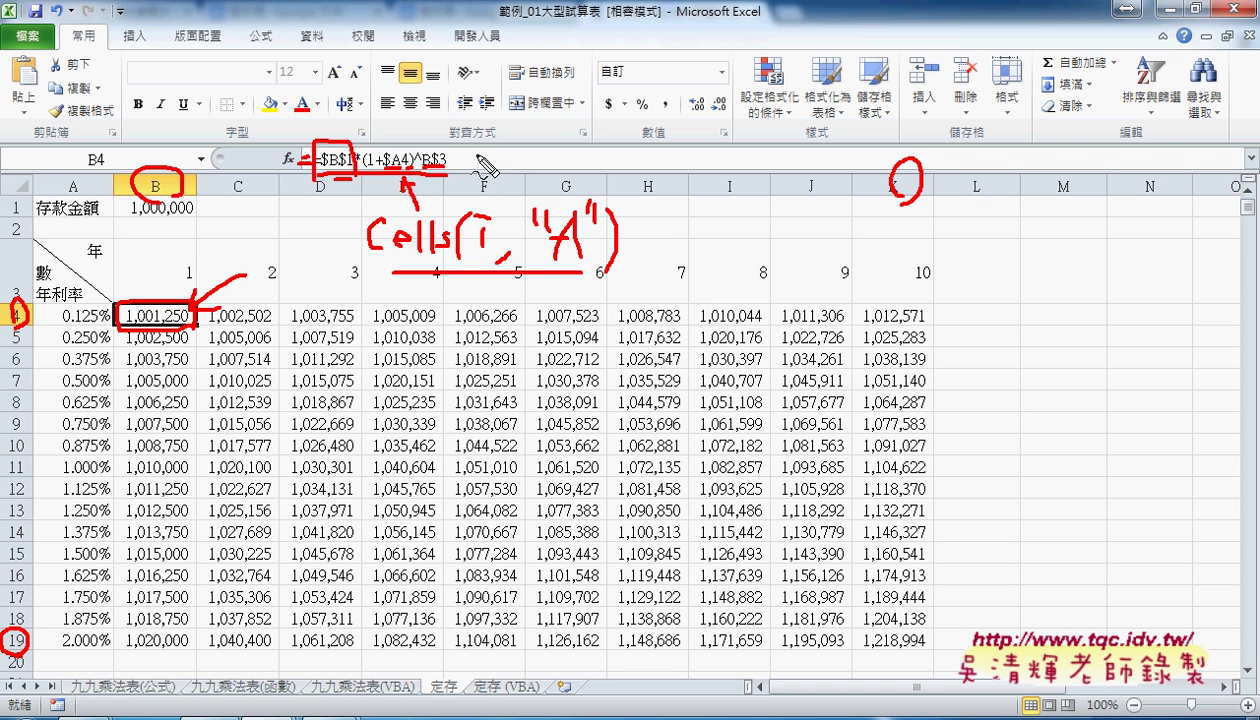
pyautogui.moveTo(476, 155)
pyautogui.mouseDown()
pyautogui.moveTo(521, 129)
pyautogui.moveTo(515, 148)
pyautogui.mouseUp()
pyautogui.moveTo(588, 116)
pyautogui.mouseDown()
pyautogui.moveTo(588, 139)
pyautogui.moveTo(606, 138)
pyautogui.mouseUp()
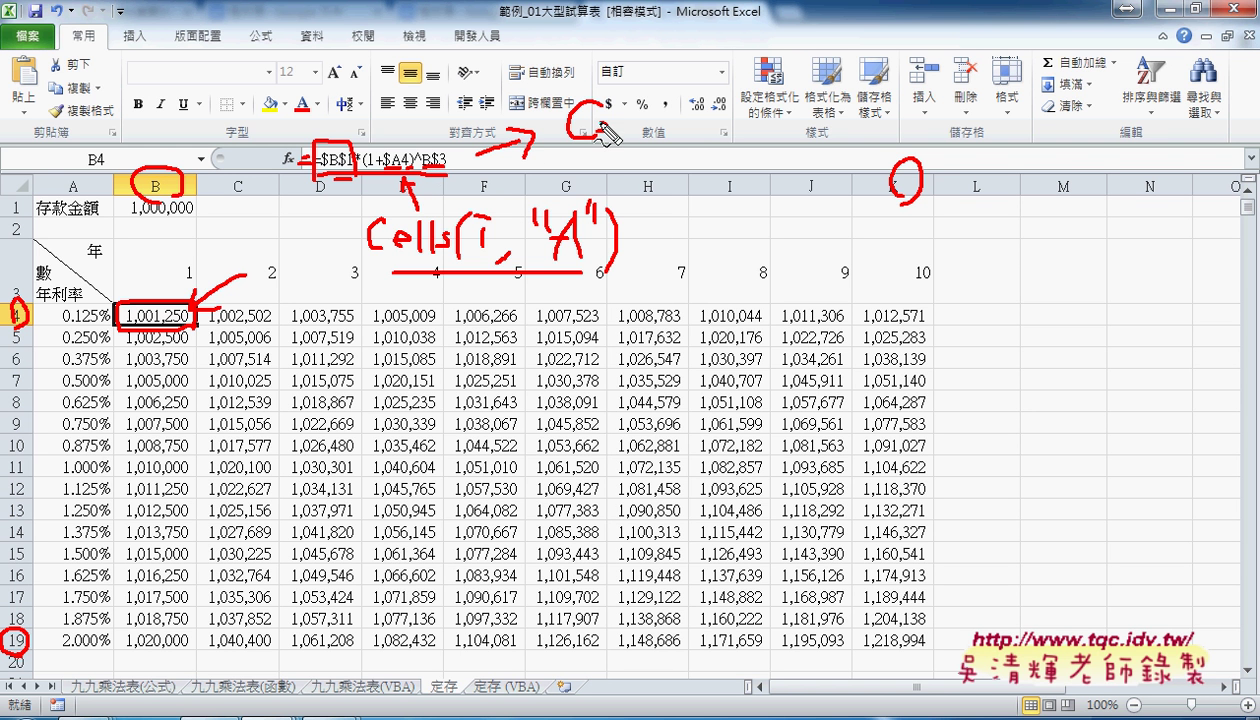
pyautogui.moveTo(620, 95)
pyautogui.mouseDown()
pyautogui.moveTo(622, 138)
pyautogui.moveTo(641, 140)
pyautogui.moveTo(652, 112)
pyautogui.mouseUp()
pyautogui.moveTo(667, 118); pyautogui.dragTo(657, 145)
pyautogui.moveTo(690, 88); pyautogui.dragTo(686, 158)
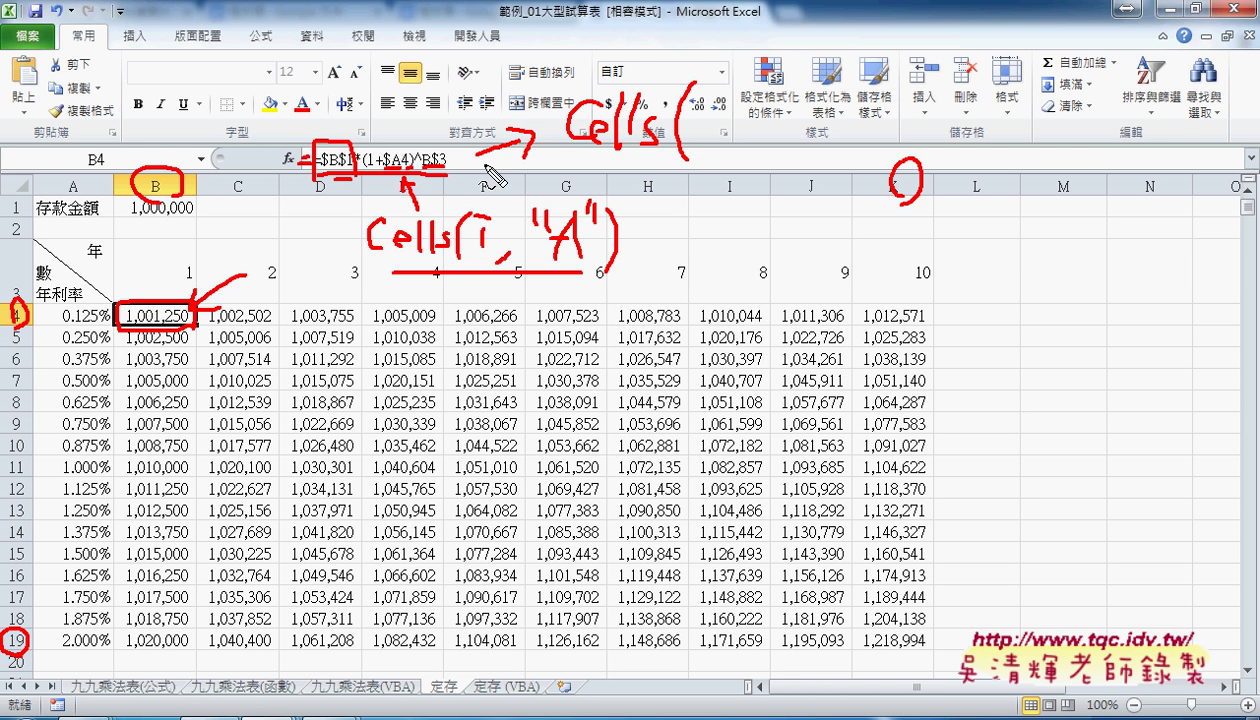
pyautogui.moveTo(714, 121); pyautogui.dragTo(720, 145)
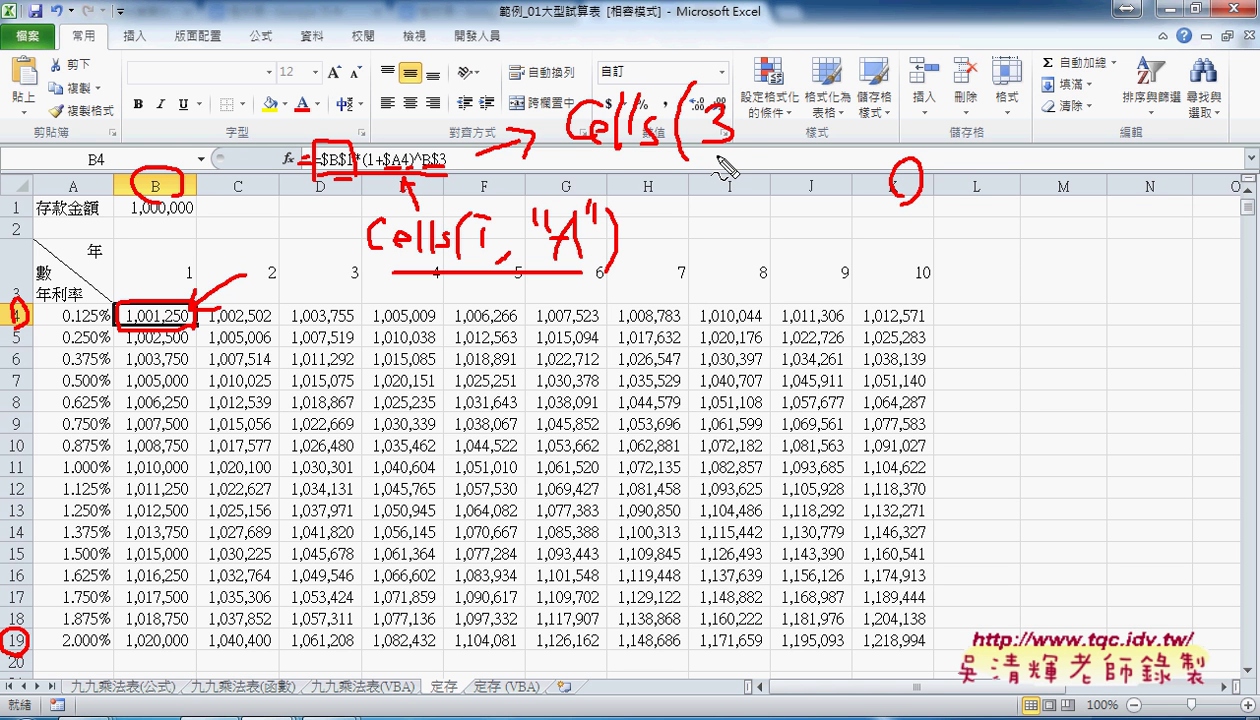
pyautogui.moveTo(739, 146); pyautogui.dragTo(734, 158)
pyautogui.moveTo(780, 106); pyautogui.dragTo(781, 118)
pyautogui.moveTo(787, 106)
pyautogui.mouseDown()
pyautogui.moveTo(791, 156)
pyautogui.moveTo(813, 108)
pyautogui.moveTo(838, 152)
pyautogui.mouseUp()
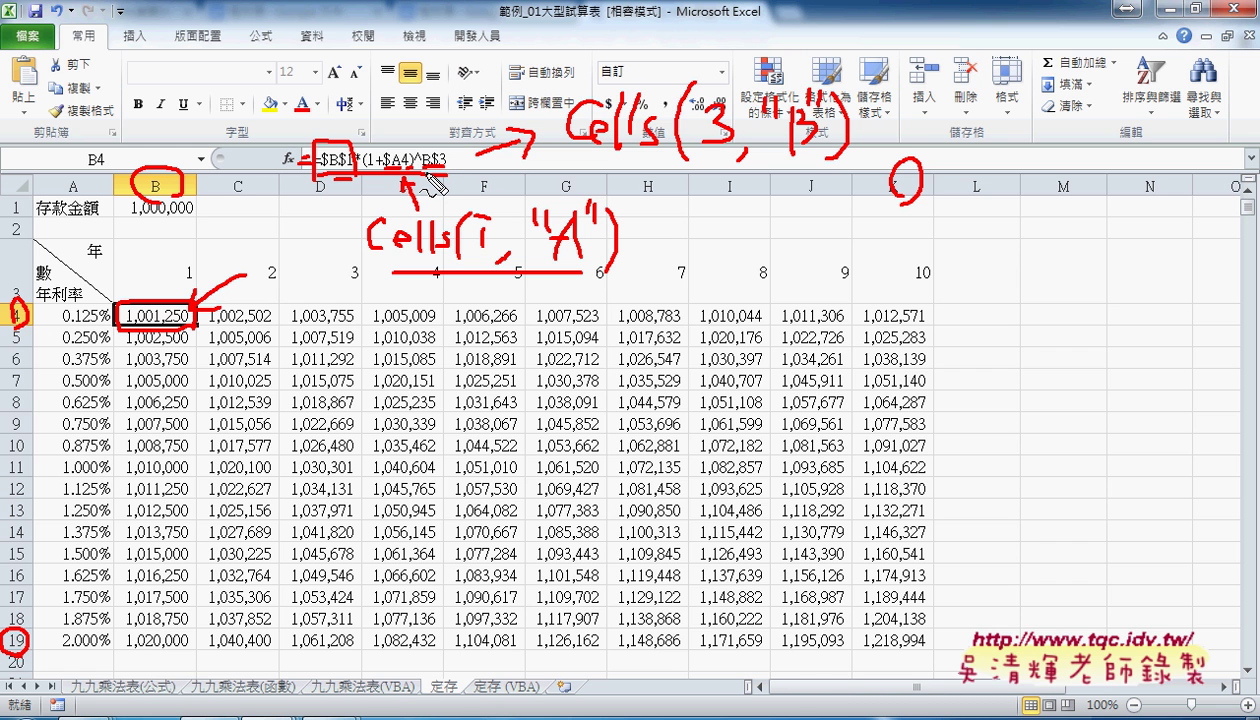
pyautogui.moveTo(780, 125)
pyautogui.mouseDown()
pyautogui.moveTo(824, 160)
pyautogui.moveTo(785, 243)
pyautogui.mouseUp()
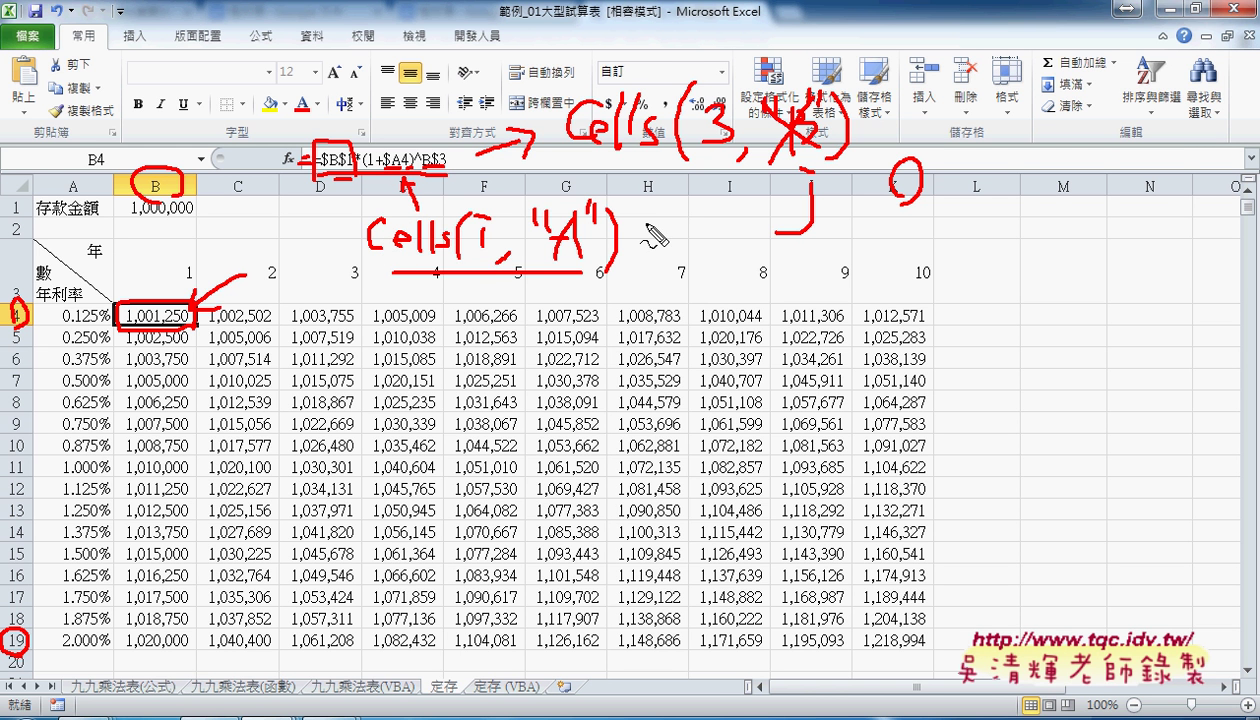
pyautogui.moveTo(647, 231); pyautogui.dragTo(684, 231)
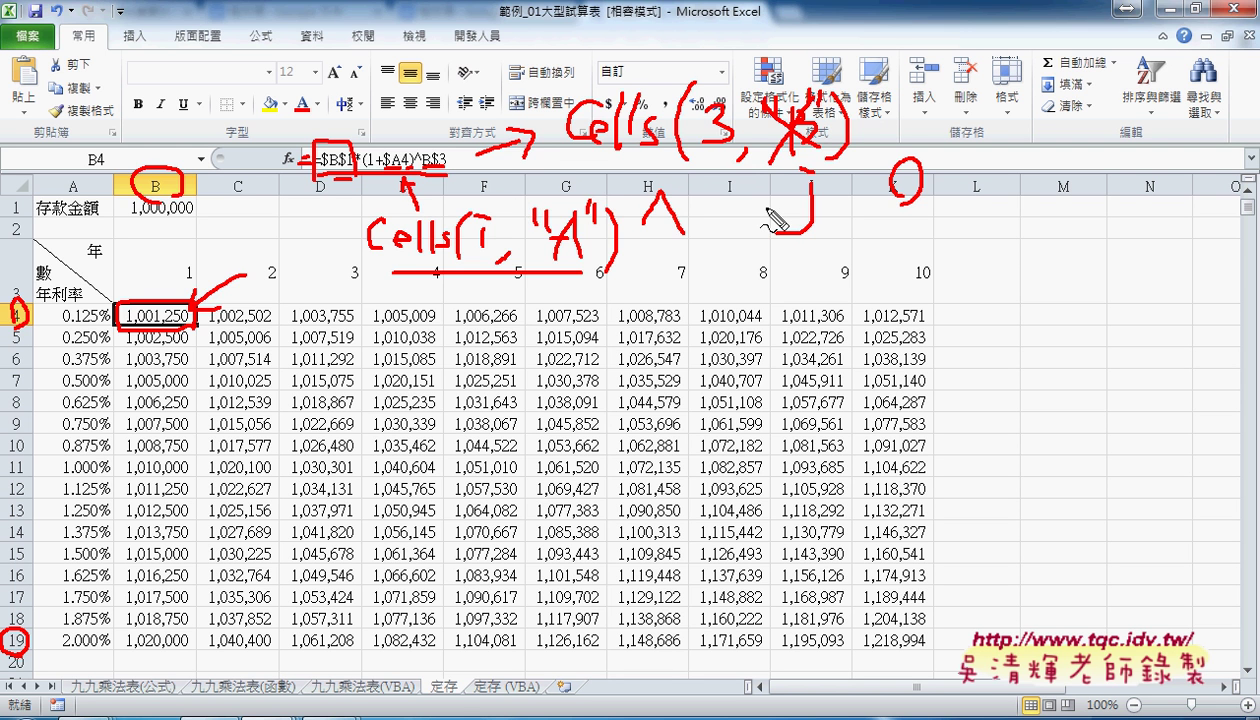
pyautogui.press('Escape')
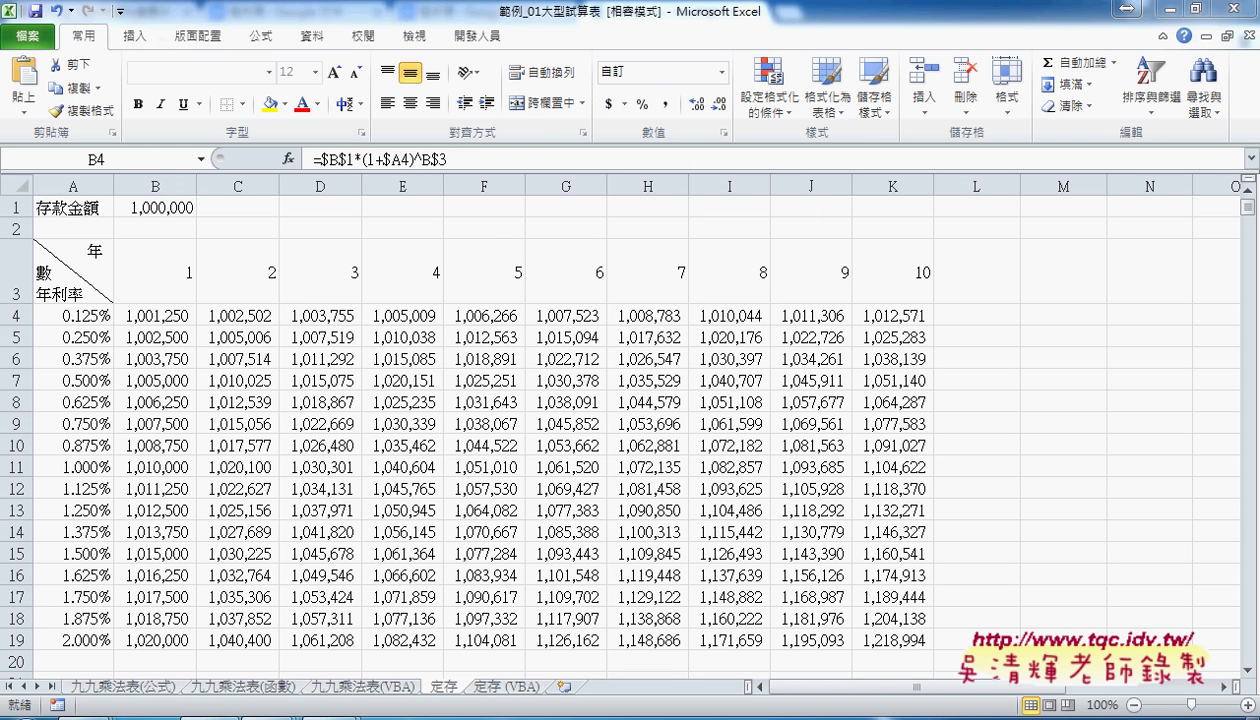
# Return to the compound-interest workbook's 定存 (VBA) sheet
pyautogui.click(342, 716)
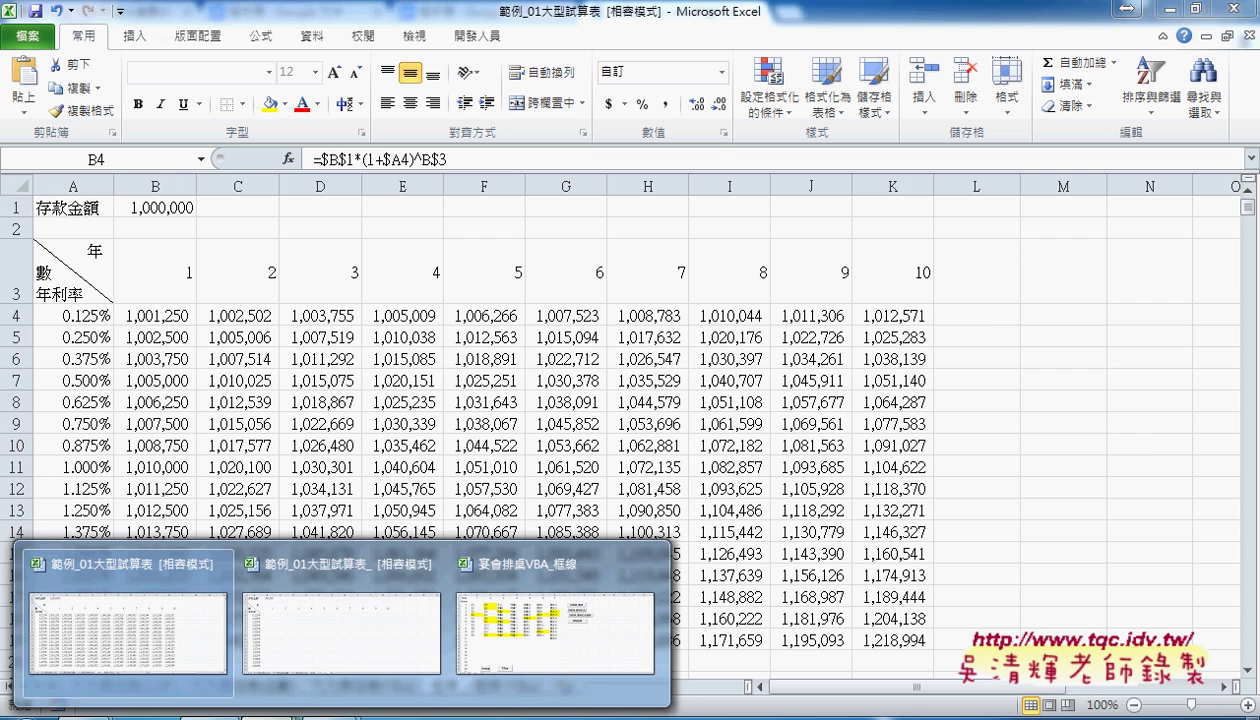
pyautogui.click(128, 630)
pyautogui.click(506, 687)
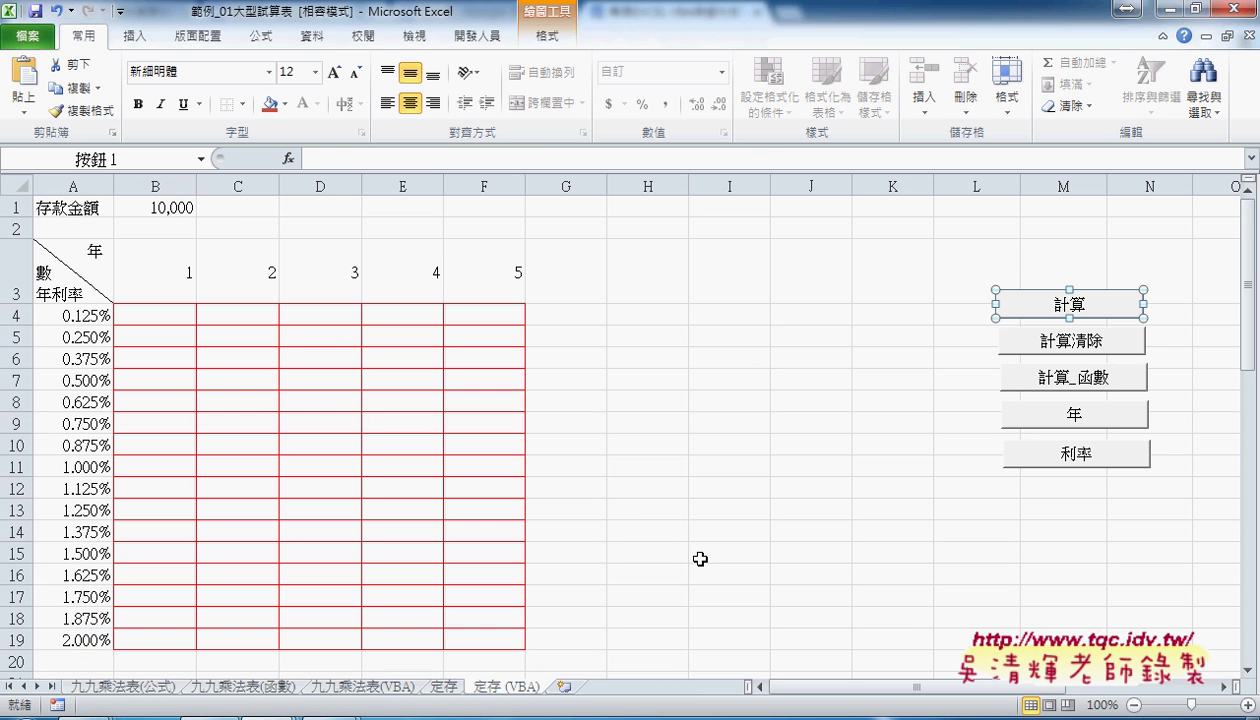
# Open the 計算 button's macro code via 指定巨集 → 編輯 and place the editor beside the sheet
pyautogui.rightClick(1070, 306)
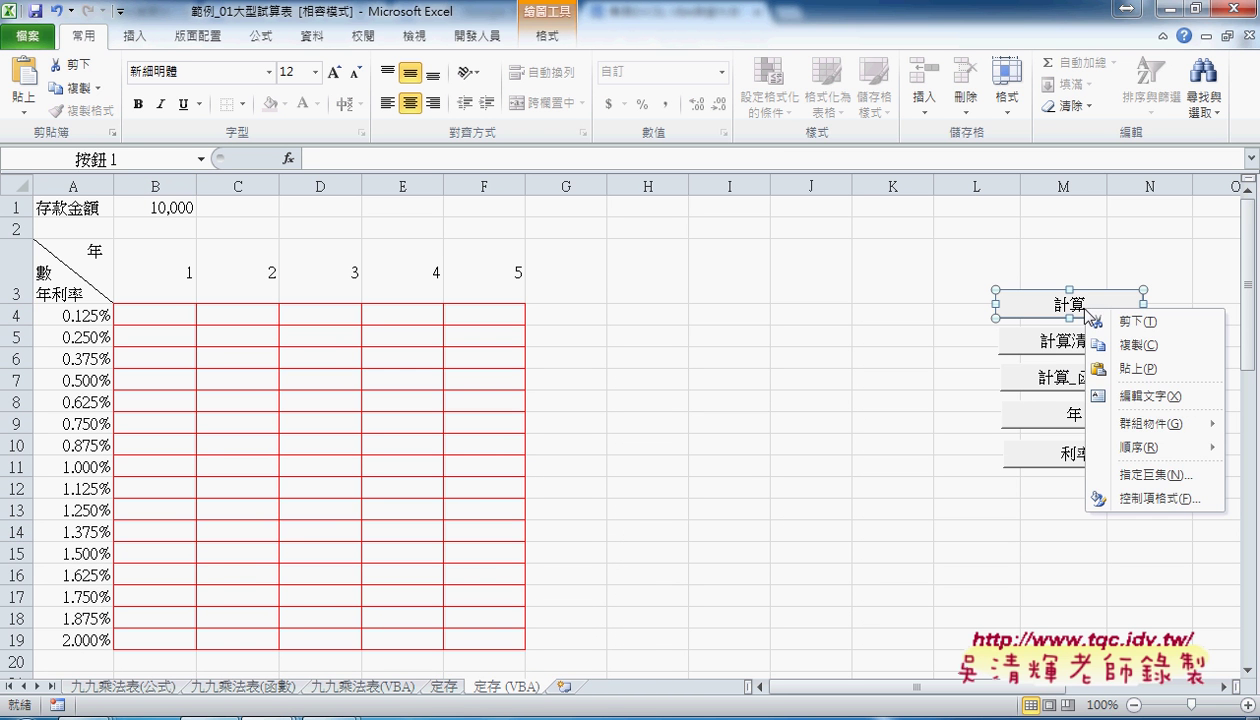
pyautogui.click(1155, 476)
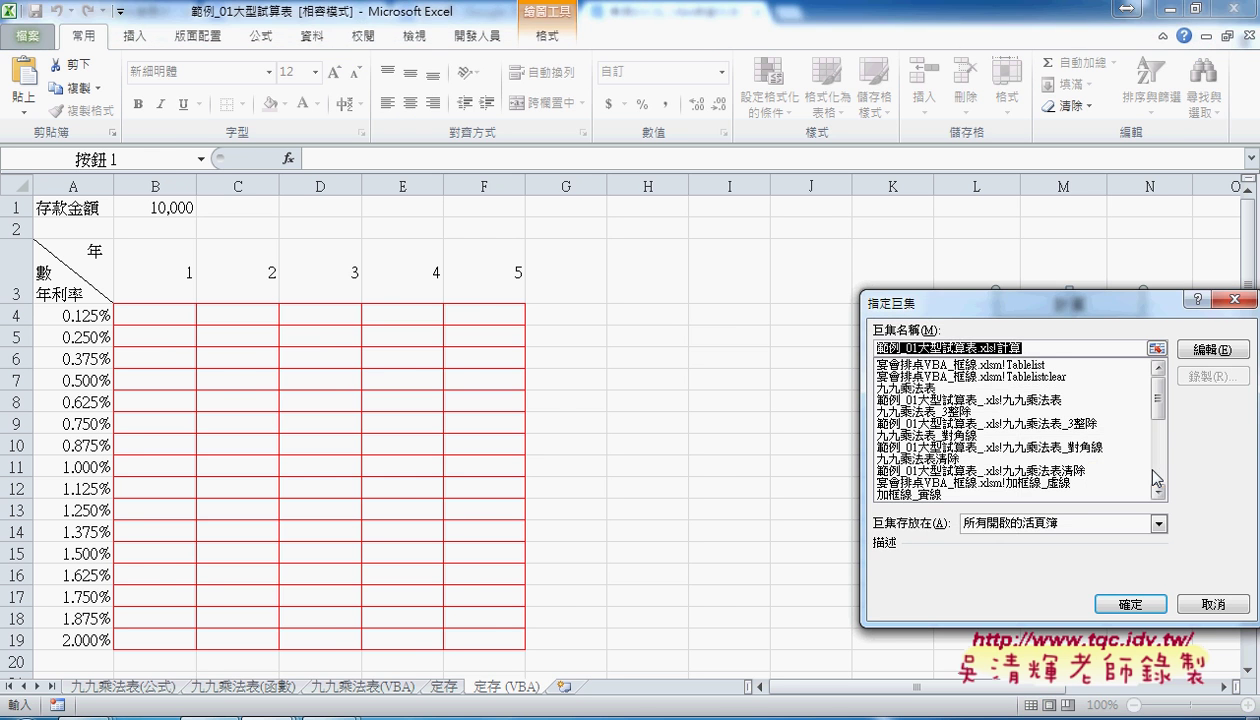
pyautogui.click(1210, 350)
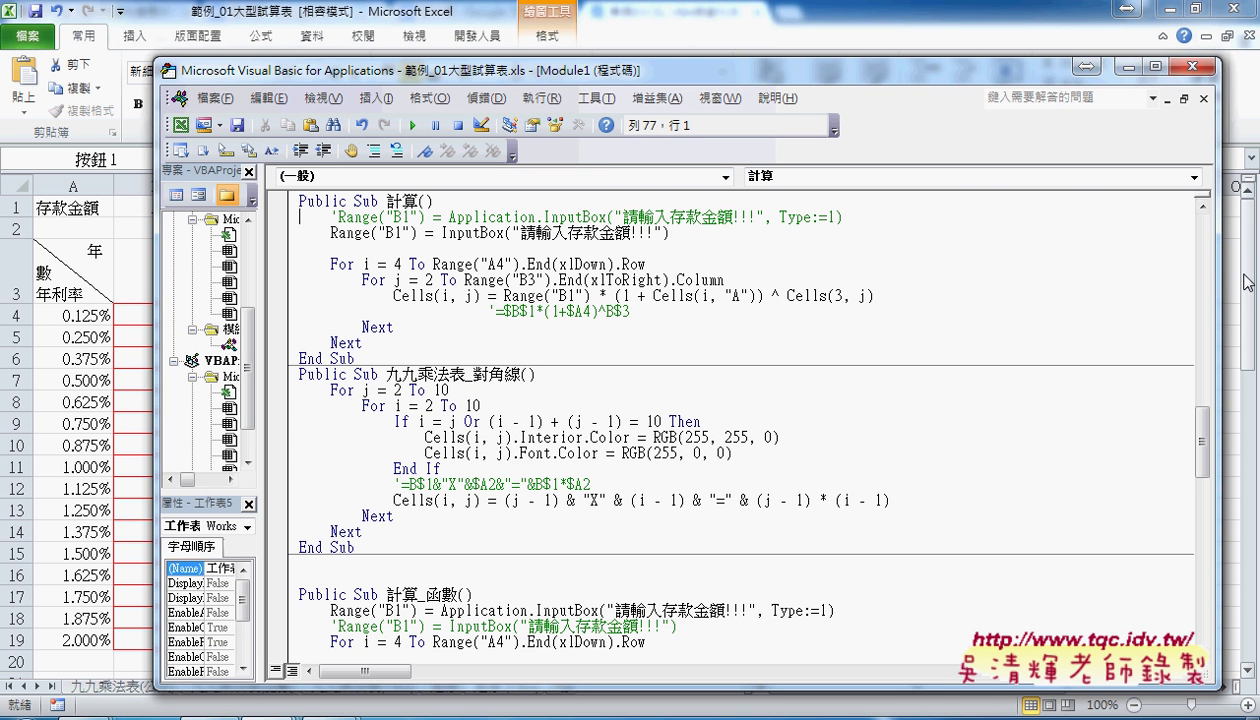
pyautogui.moveTo(1219, 271); pyautogui.dragTo(1062, 273)
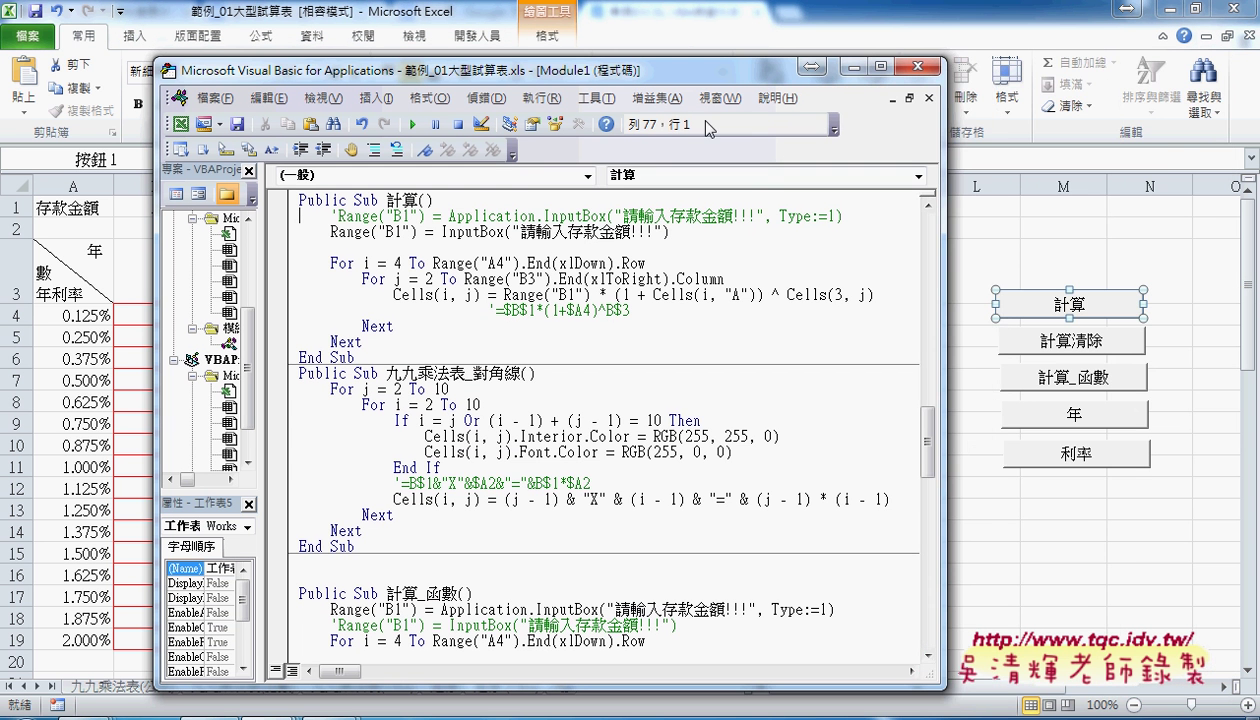
pyautogui.moveTo(686, 69); pyautogui.dragTo(1032, 69)
# Annotate how the InputBox result is stored in Range("B1"), then erase the ink
pyautogui.click(866, 234)
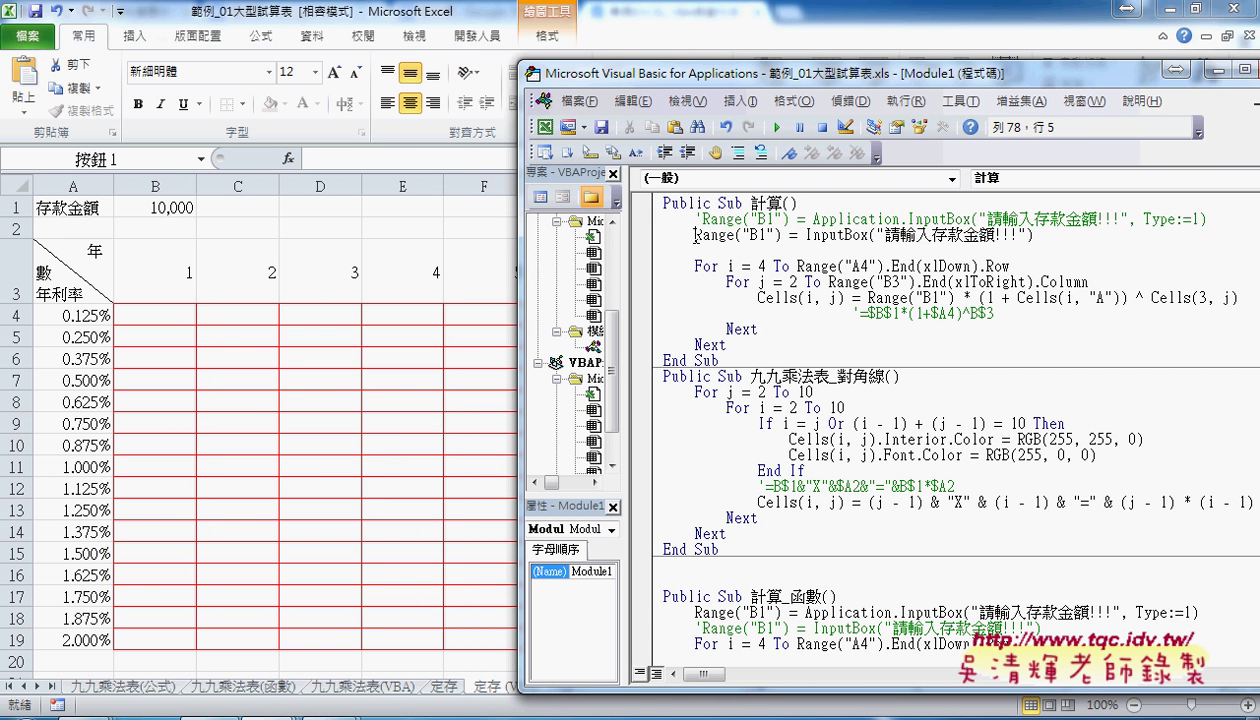
pyautogui.moveTo(695, 234); pyautogui.dragTo(779, 236)
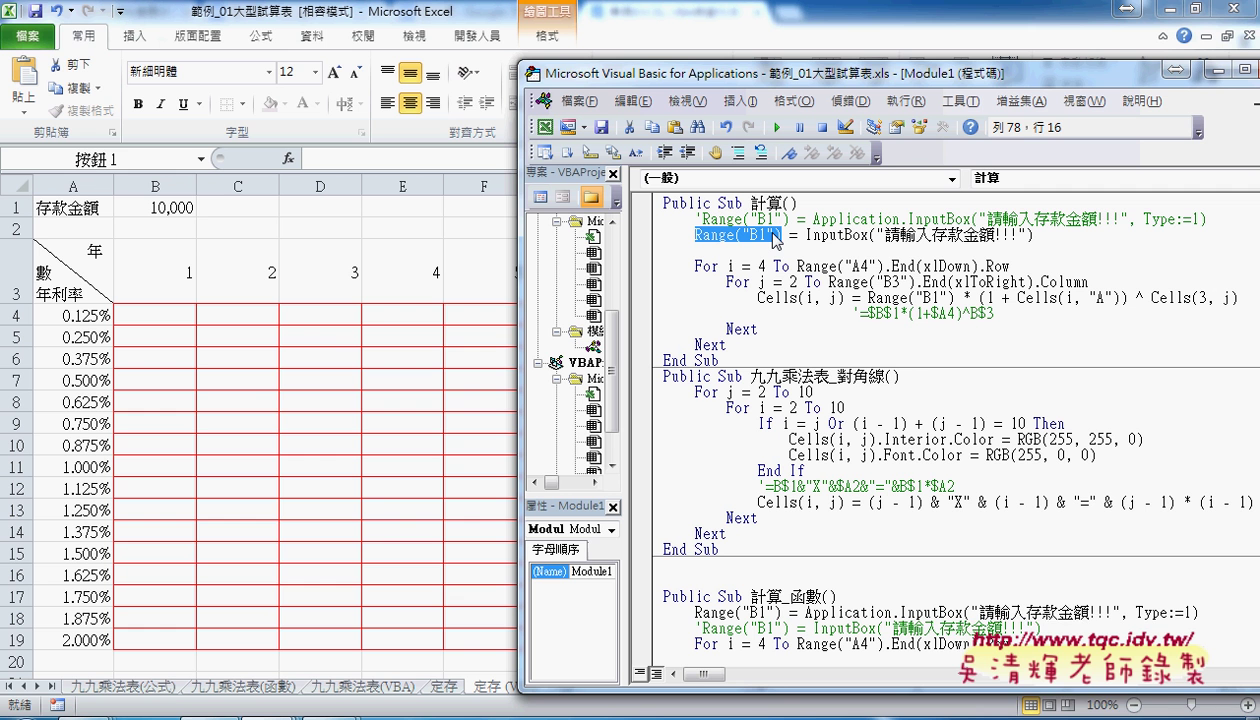
pyautogui.moveTo(755, 245)
pyautogui.mouseDown()
pyautogui.moveTo(781, 252)
pyautogui.moveTo(697, 245)
pyautogui.mouseUp()
pyautogui.moveTo(822, 243); pyautogui.dragTo(1036, 243)
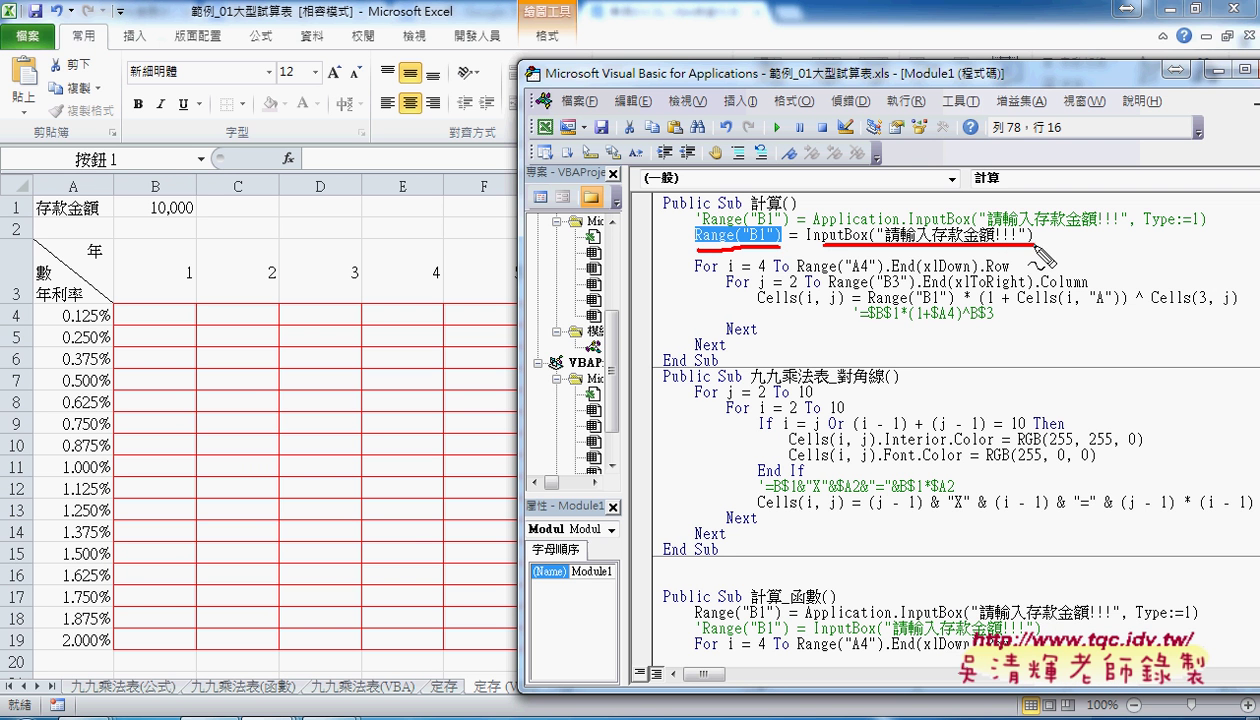
pyautogui.moveTo(880, 244); pyautogui.dragTo(195, 200)
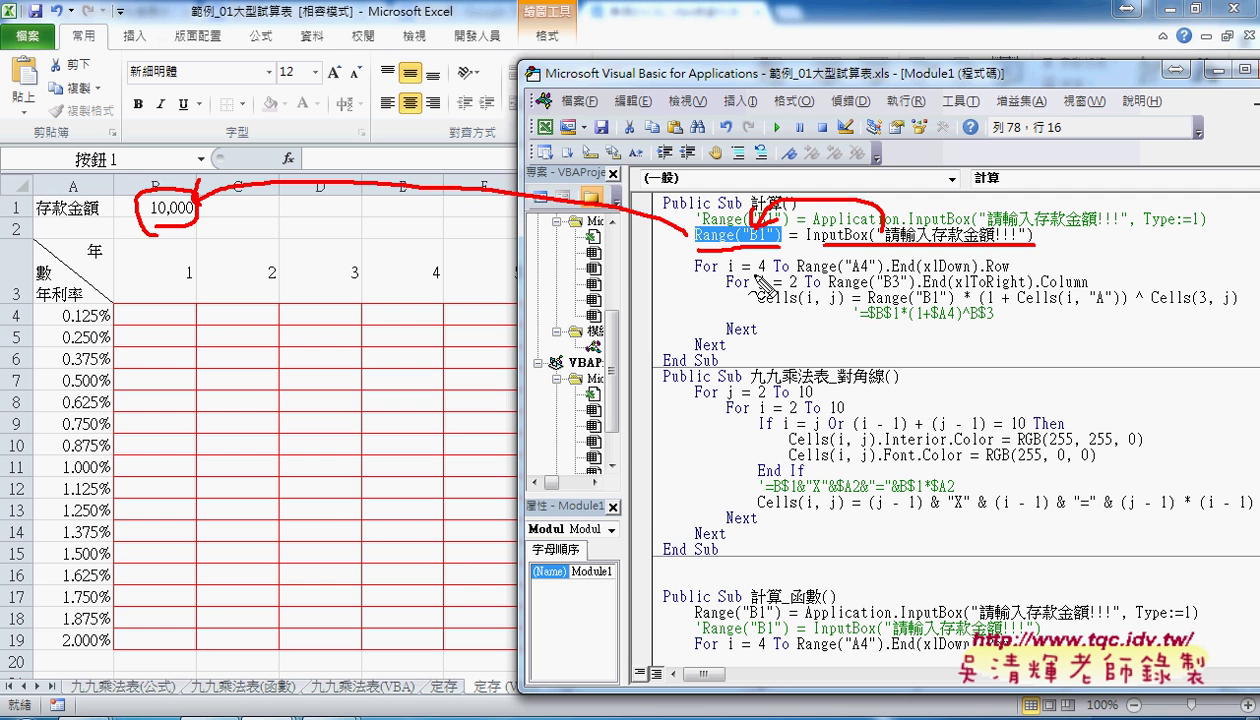
pyautogui.press('e')
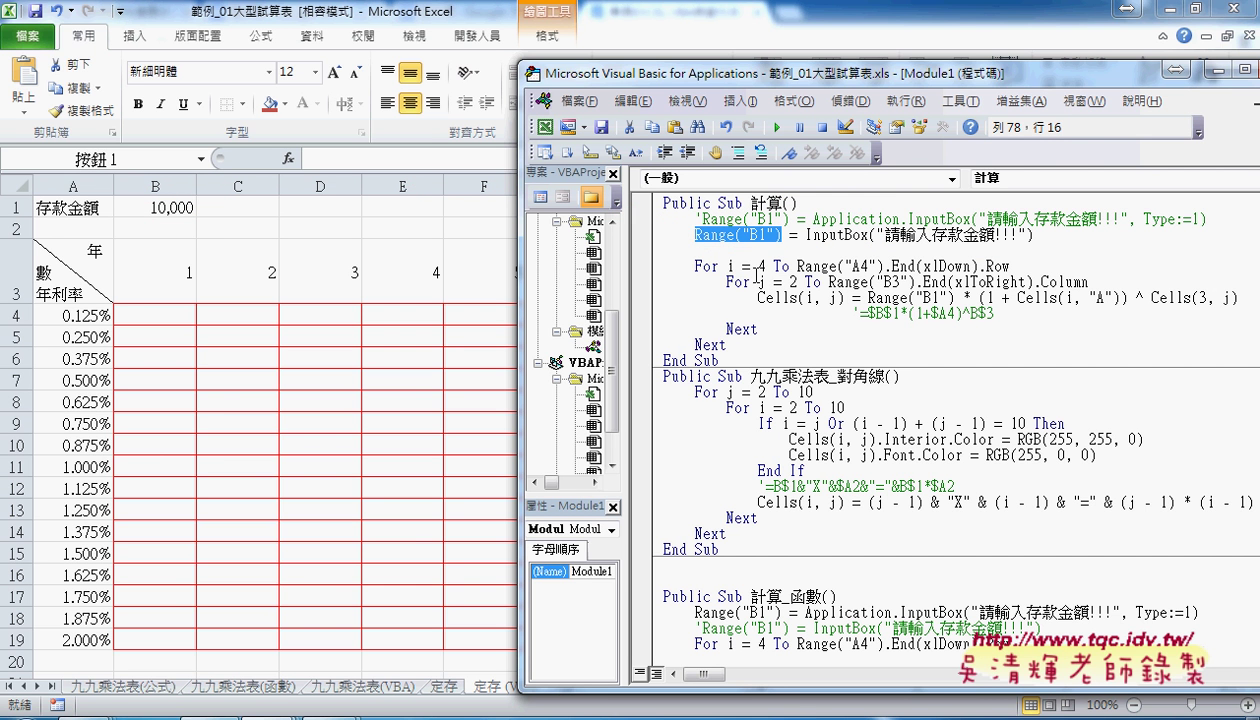
# Highlight the row loop (i from 4 to column A's last row) and column loop j from 2
pyautogui.doubleClick(730, 266)
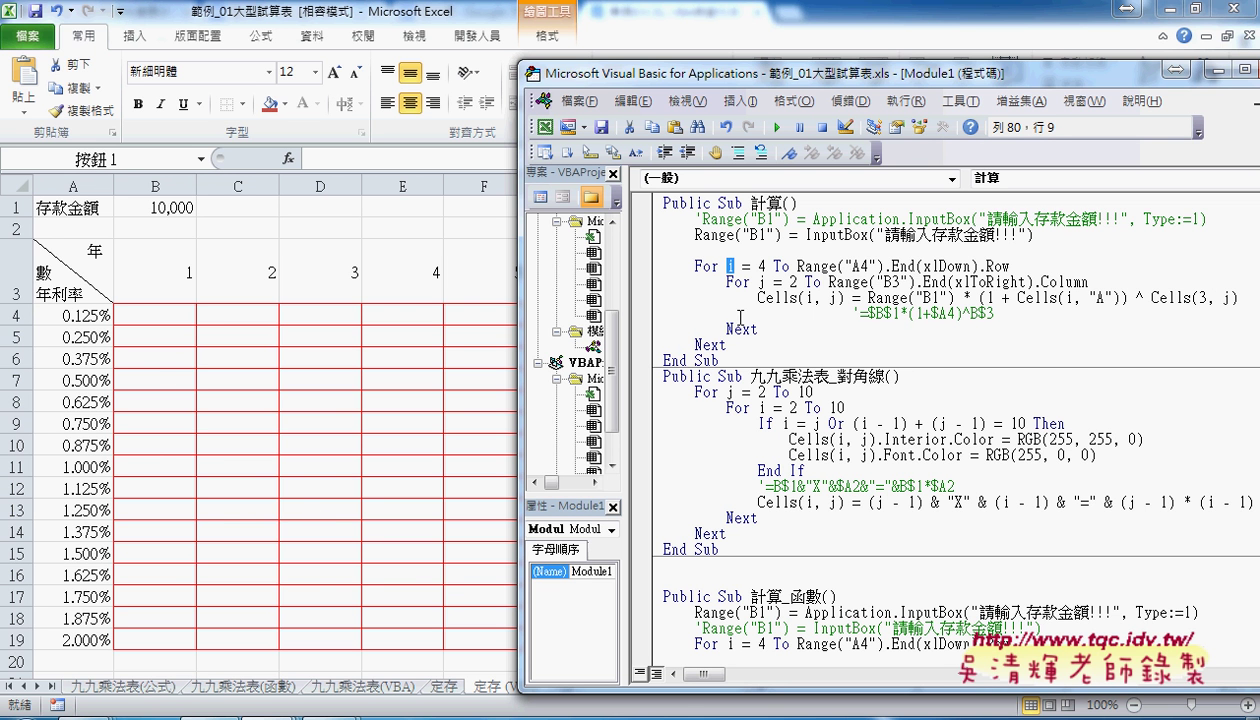
pyautogui.doubleClick(759, 266)
pyautogui.moveTo(797, 266); pyautogui.dragTo(1010, 265)
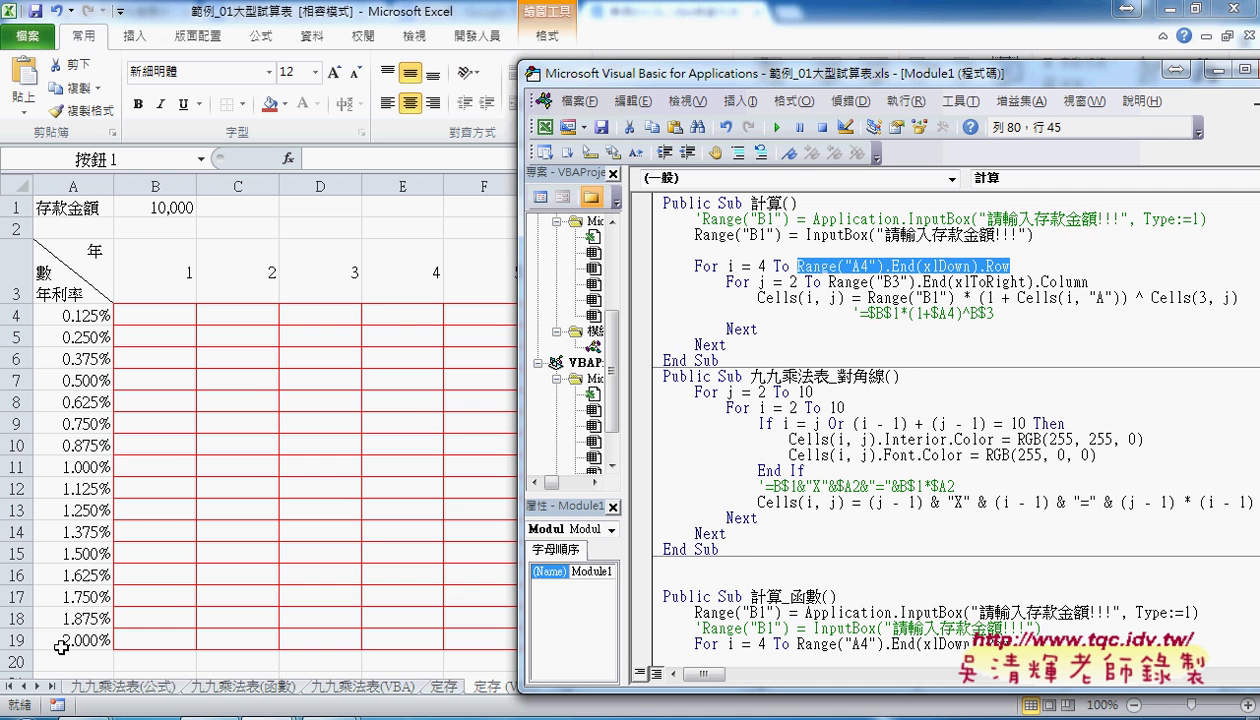
pyautogui.click(760, 282)
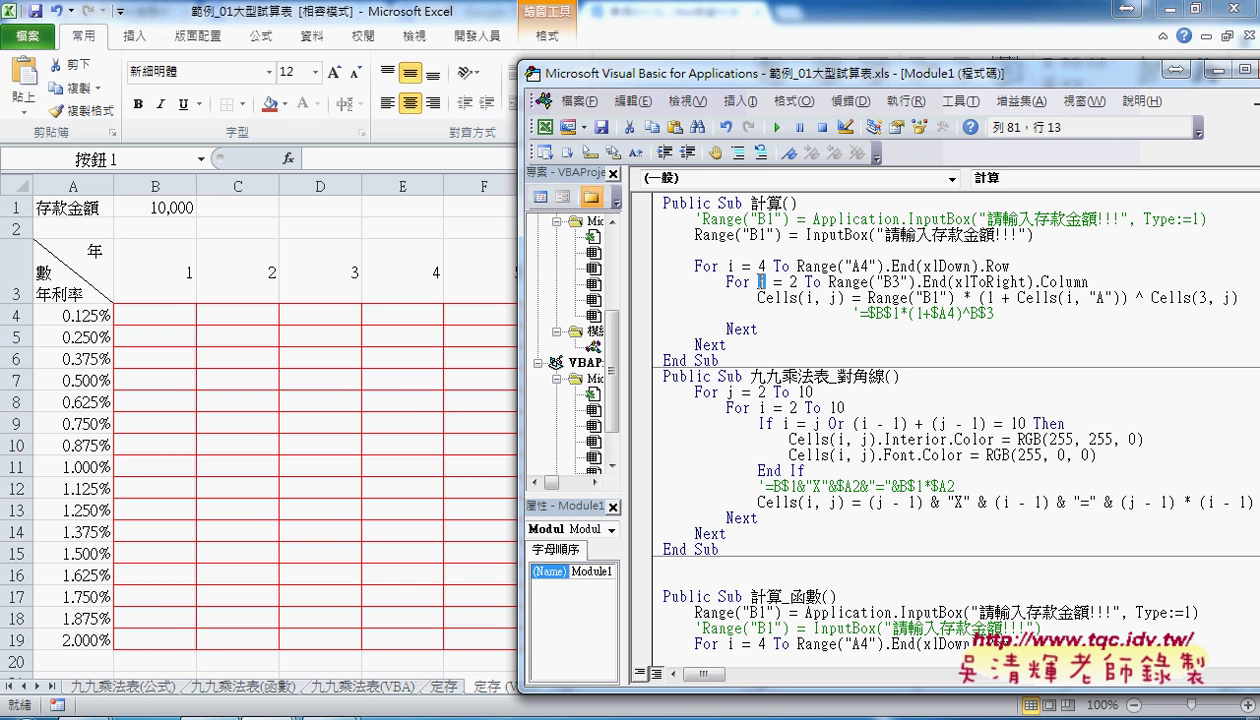
pyautogui.write('j')
pyautogui.doubleClick(792, 282)
pyautogui.moveTo(659, 60); pyautogui.dragTo(659, 522)
# Show Ctrl+Right jumping from B3 to F3, then bring back and enlarge the code editor
pyautogui.click(167, 280)
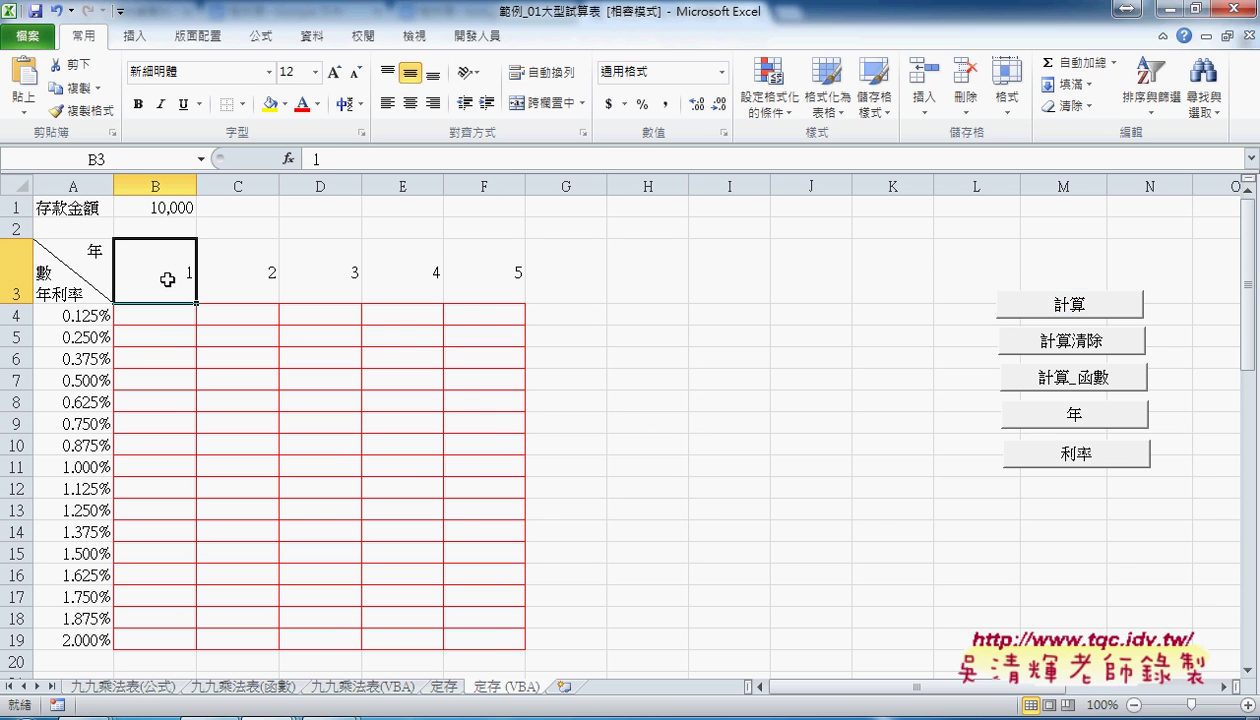
pyautogui.hotkey('ctrl', 'Right')
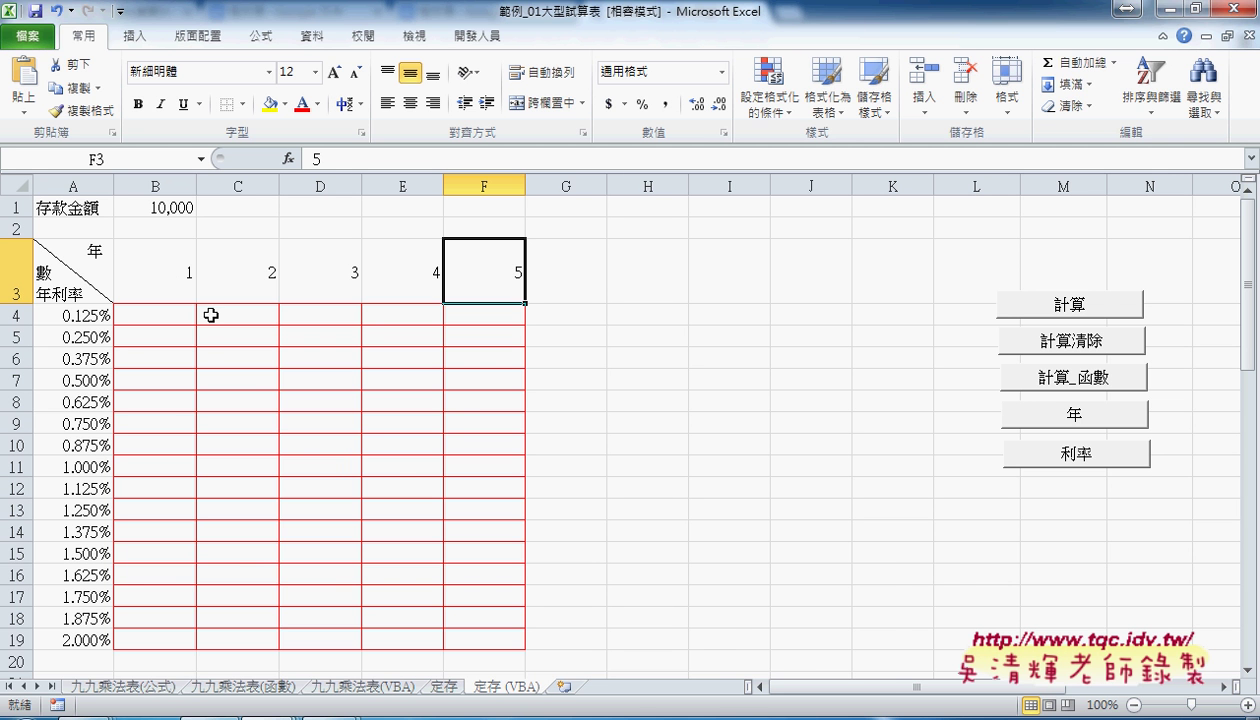
pyautogui.click(285, 712)
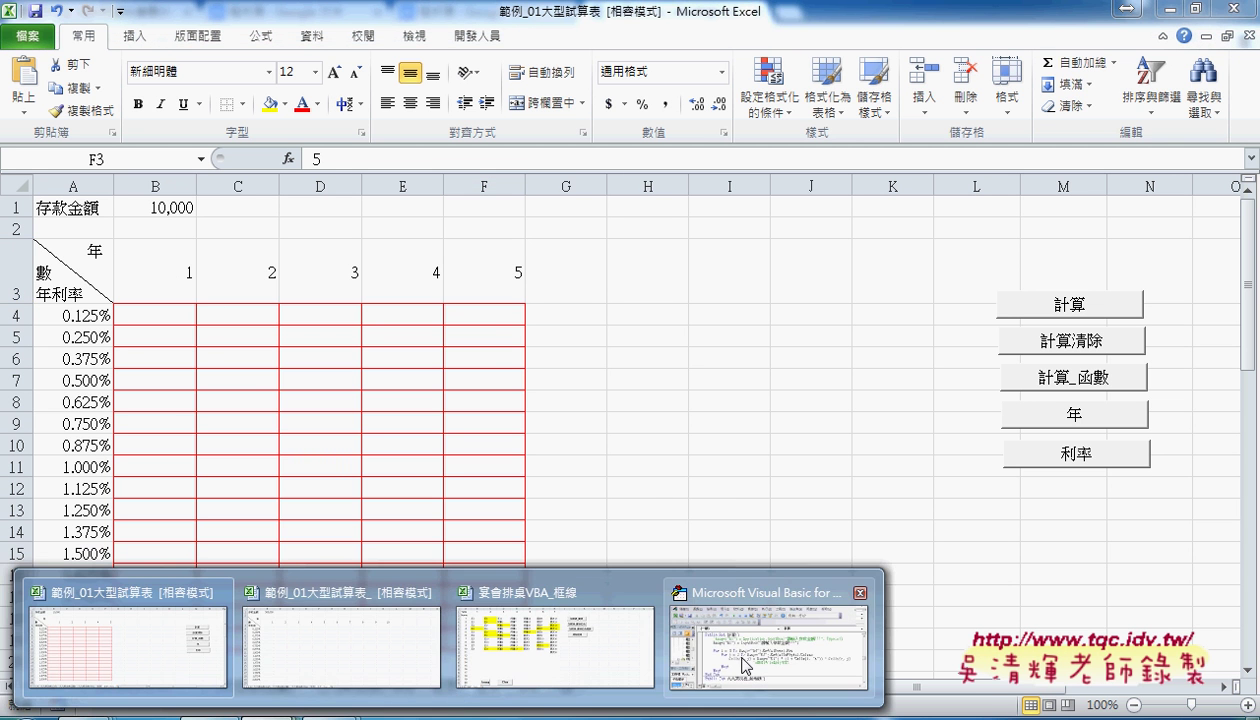
pyautogui.click(735, 655)
pyautogui.moveTo(789, 283); pyautogui.dragTo(768, 218)
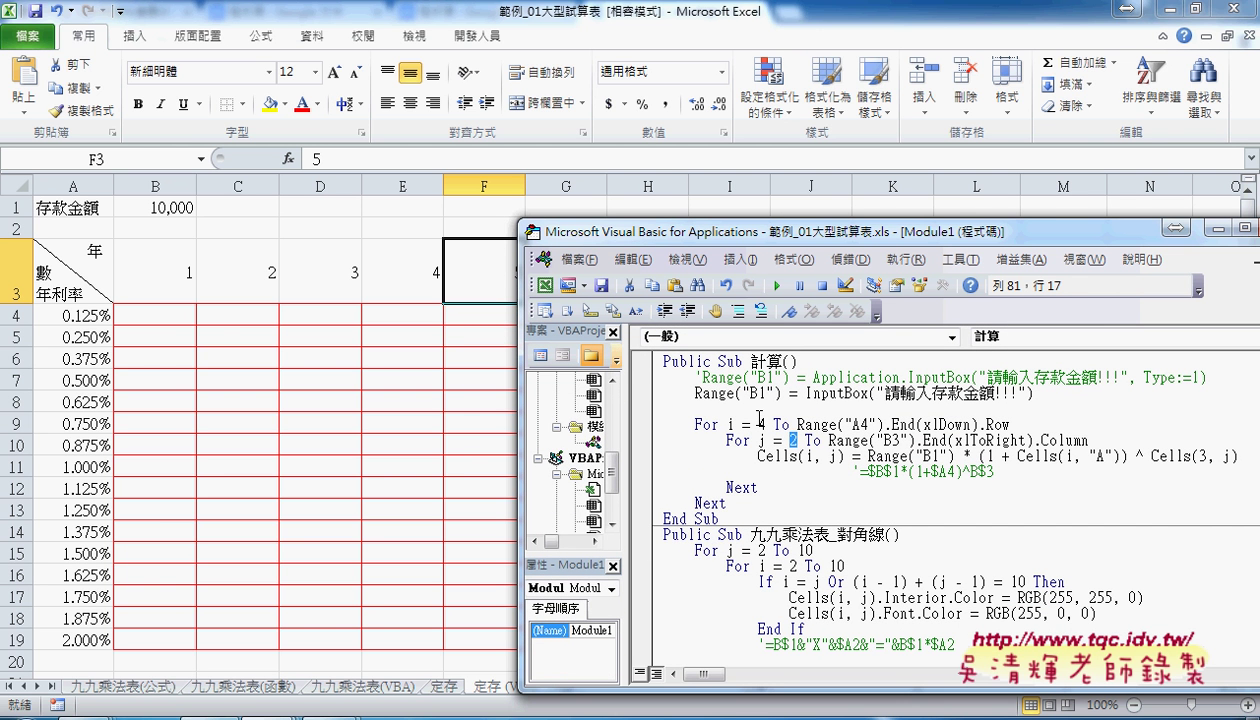
# Highlight the column loop end Range("B3").End(xlToRight).Column and the Cells(i, j) target
pyautogui.click(1094, 440)
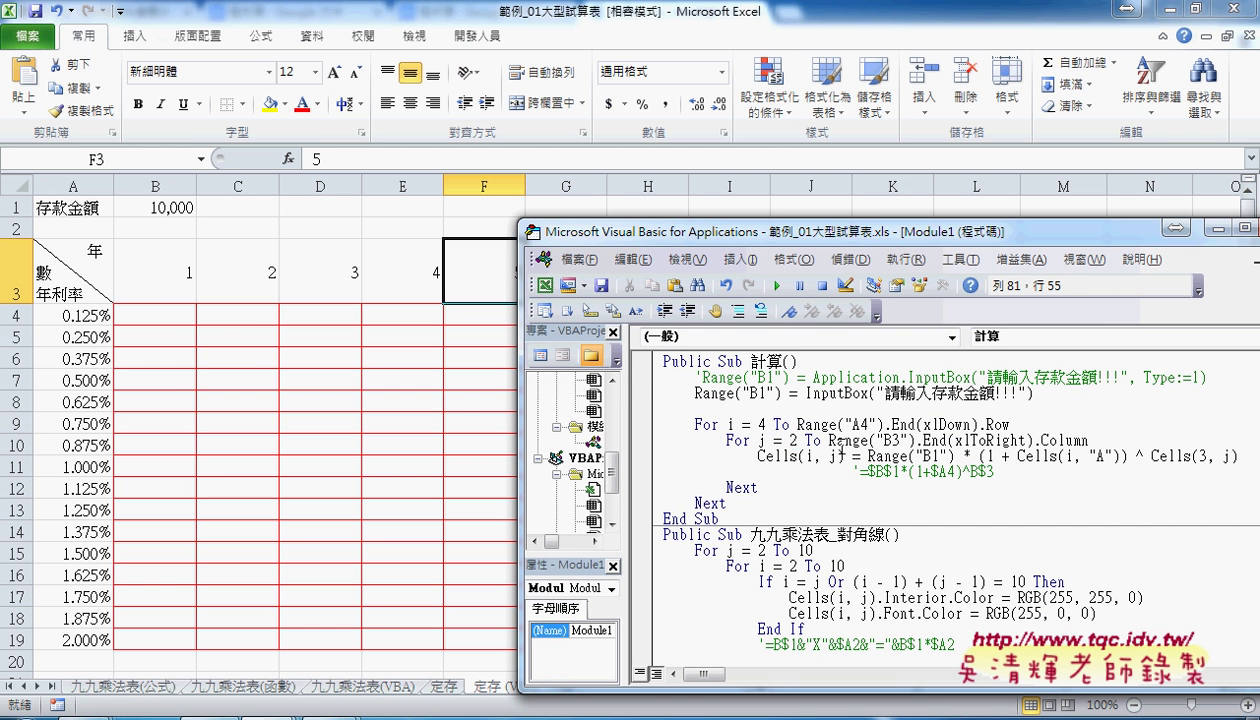
pyautogui.moveTo(828, 441); pyautogui.dragTo(907, 441)
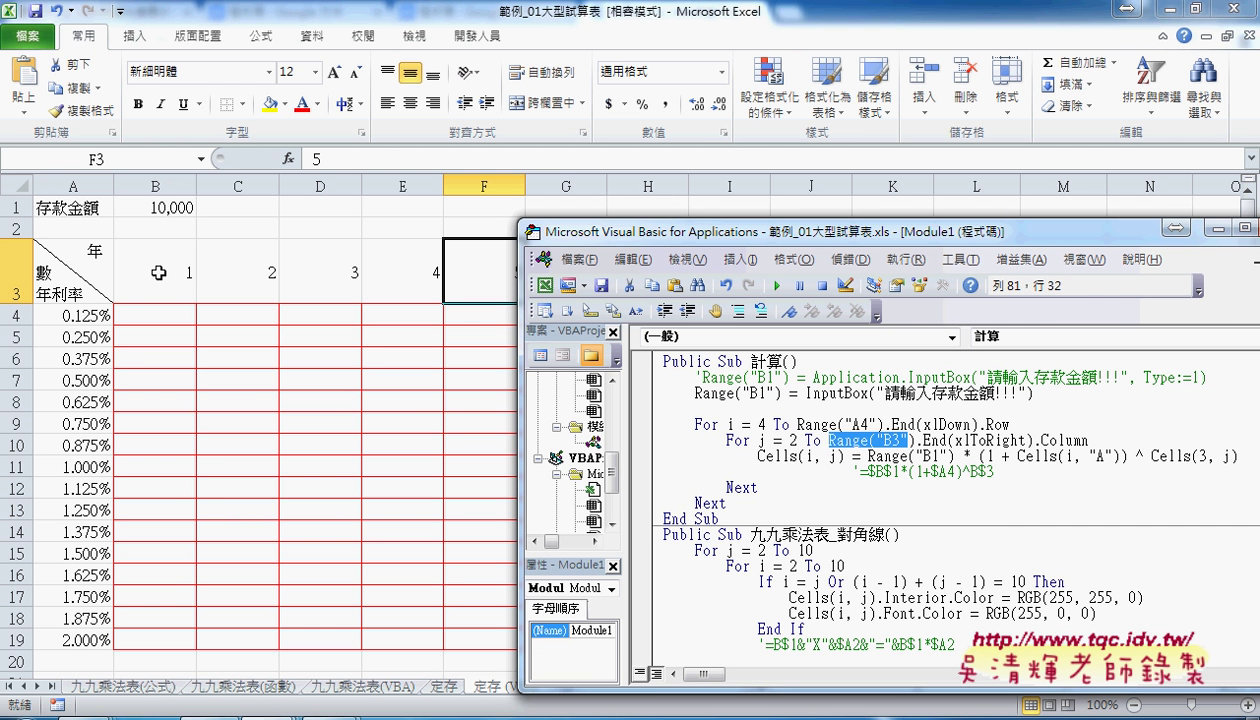
pyautogui.moveTo(913, 441); pyautogui.dragTo(1031, 441)
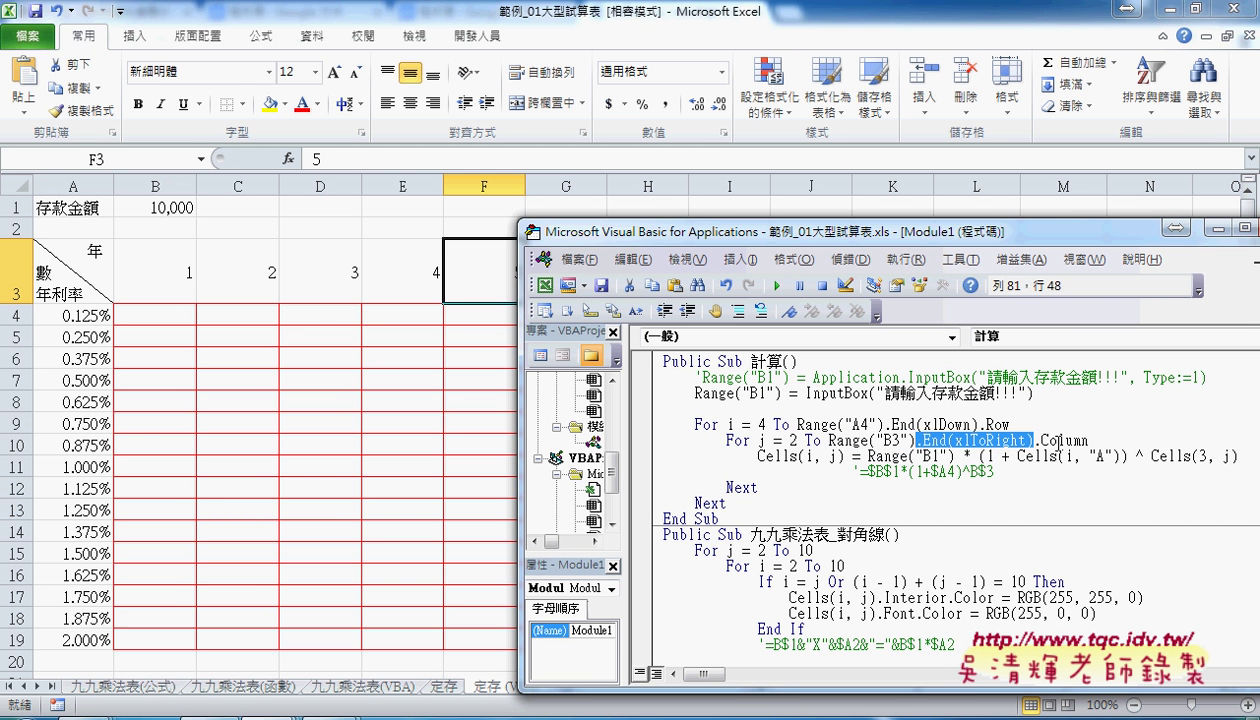
pyautogui.moveTo(1088, 441); pyautogui.dragTo(1035, 441)
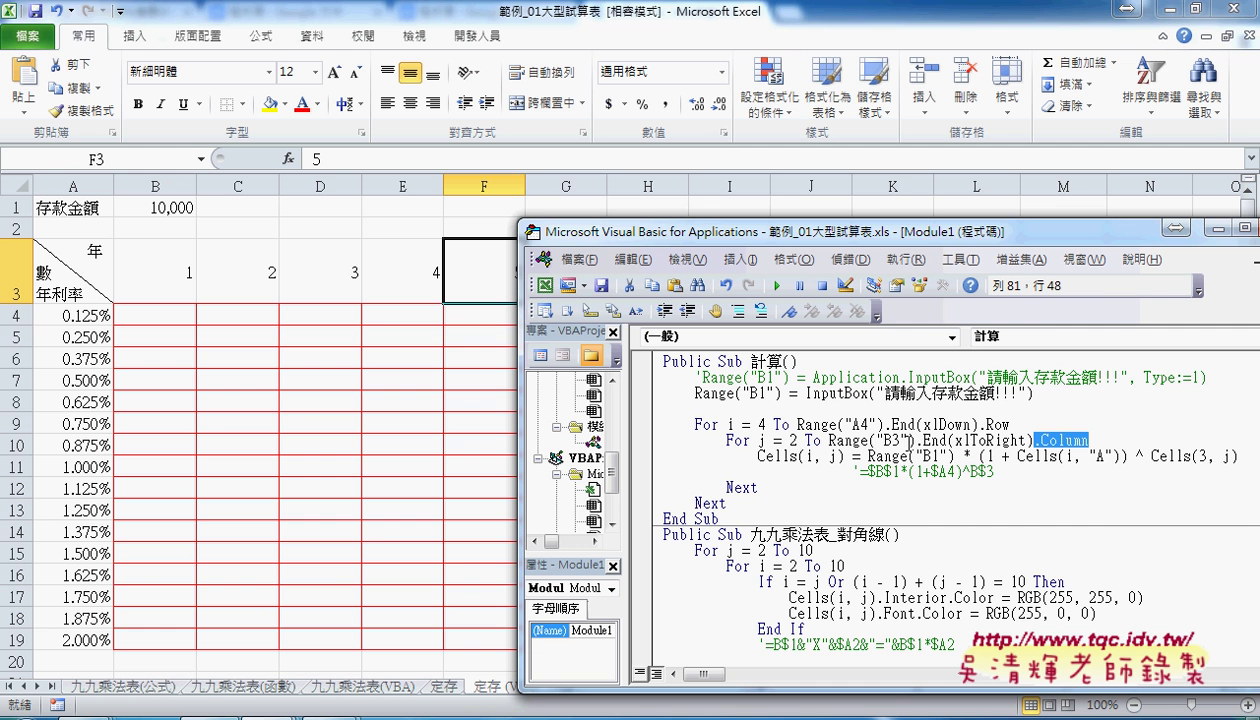
pyautogui.moveTo(758, 456); pyautogui.dragTo(848, 456)
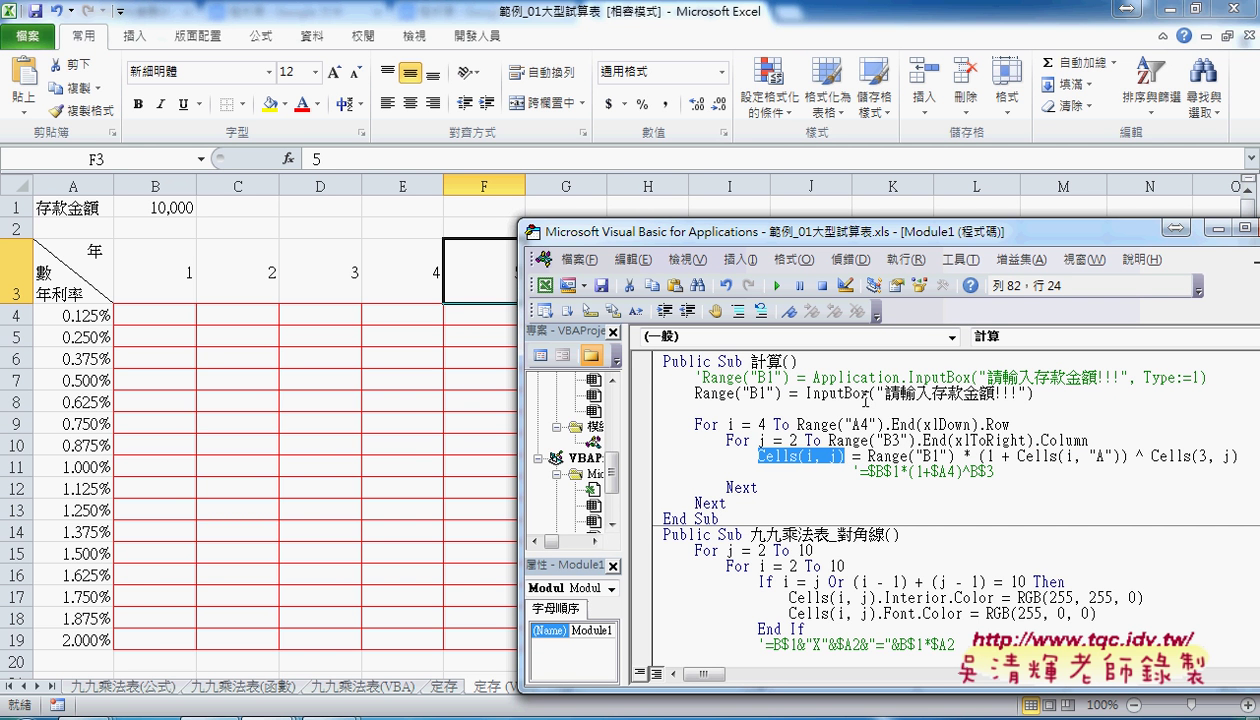
pyautogui.moveTo(881, 240); pyautogui.dragTo(660, 193)
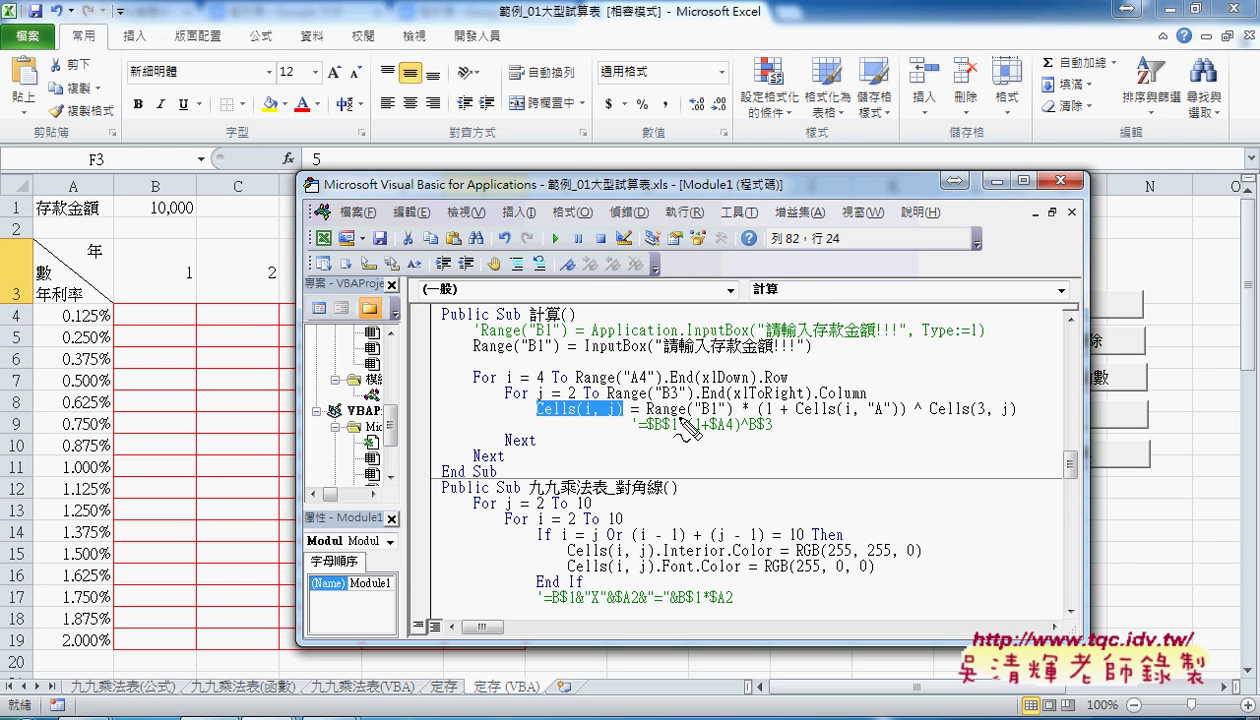
pyautogui.moveTo(647, 437)
pyautogui.mouseDown()
pyautogui.moveTo(730, 421)
pyautogui.moveTo(735, 434)
pyautogui.mouseUp()
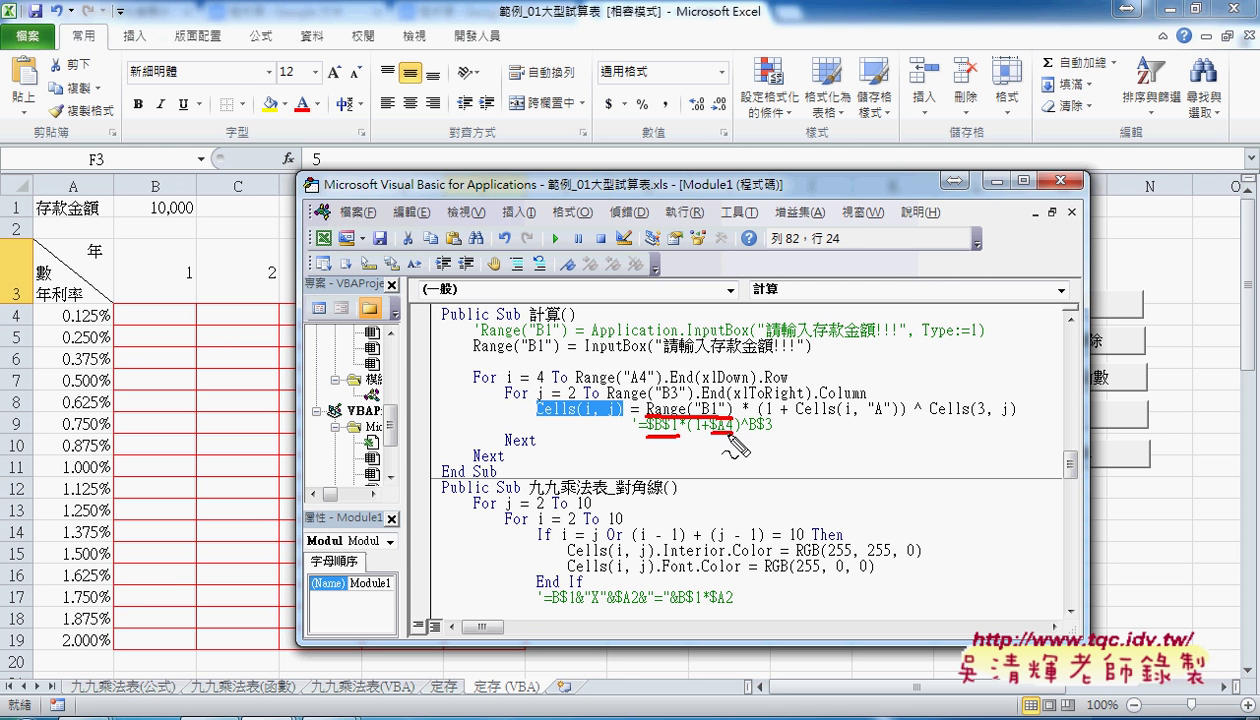
pyautogui.moveTo(722, 439); pyautogui.dragTo(736, 439)
pyautogui.moveTo(843, 421); pyautogui.dragTo(889, 420)
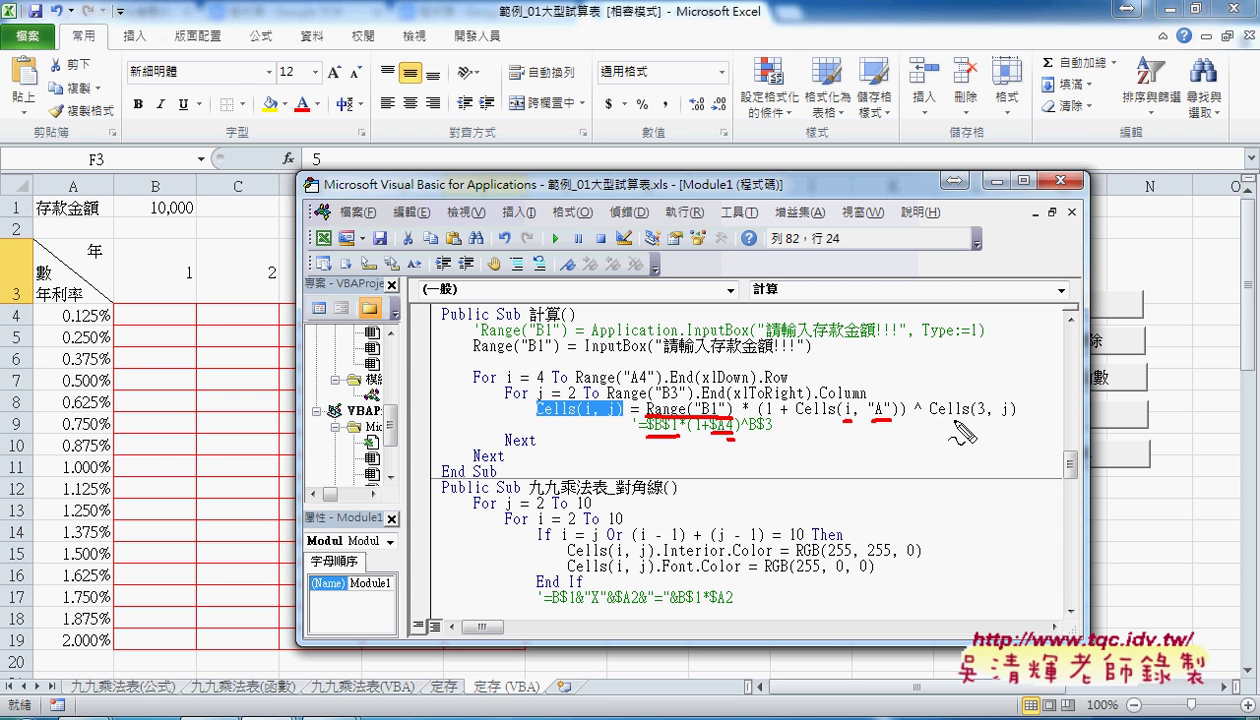
pyautogui.moveTo(974, 421); pyautogui.dragTo(981, 420)
pyautogui.moveTo(761, 432)
pyautogui.mouseDown()
pyautogui.moveTo(777, 432)
pyautogui.moveTo(749, 433)
pyautogui.mouseUp()
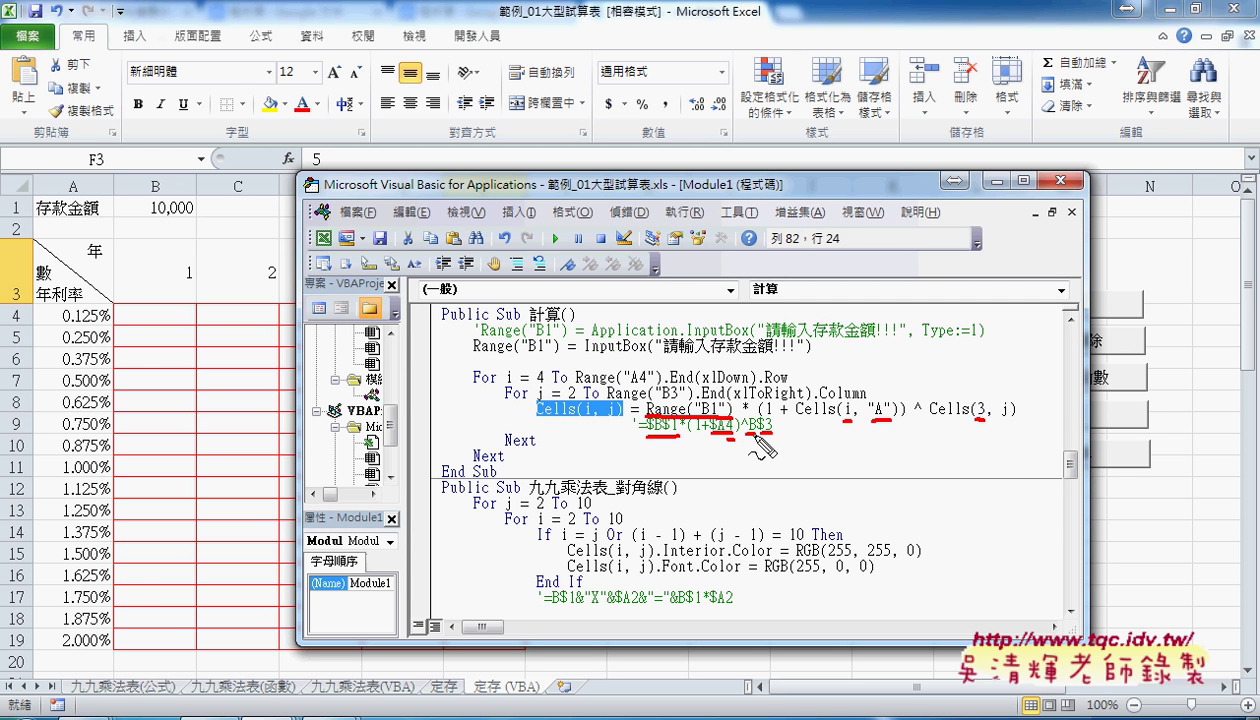
pyautogui.moveTo(999, 421); pyautogui.dragTo(1012, 421)
# Run 計算 with a 1000000 deposit and inspect the results in rows 4 and 5
pyautogui.press('Escape')
pyautogui.click(1200, 357)
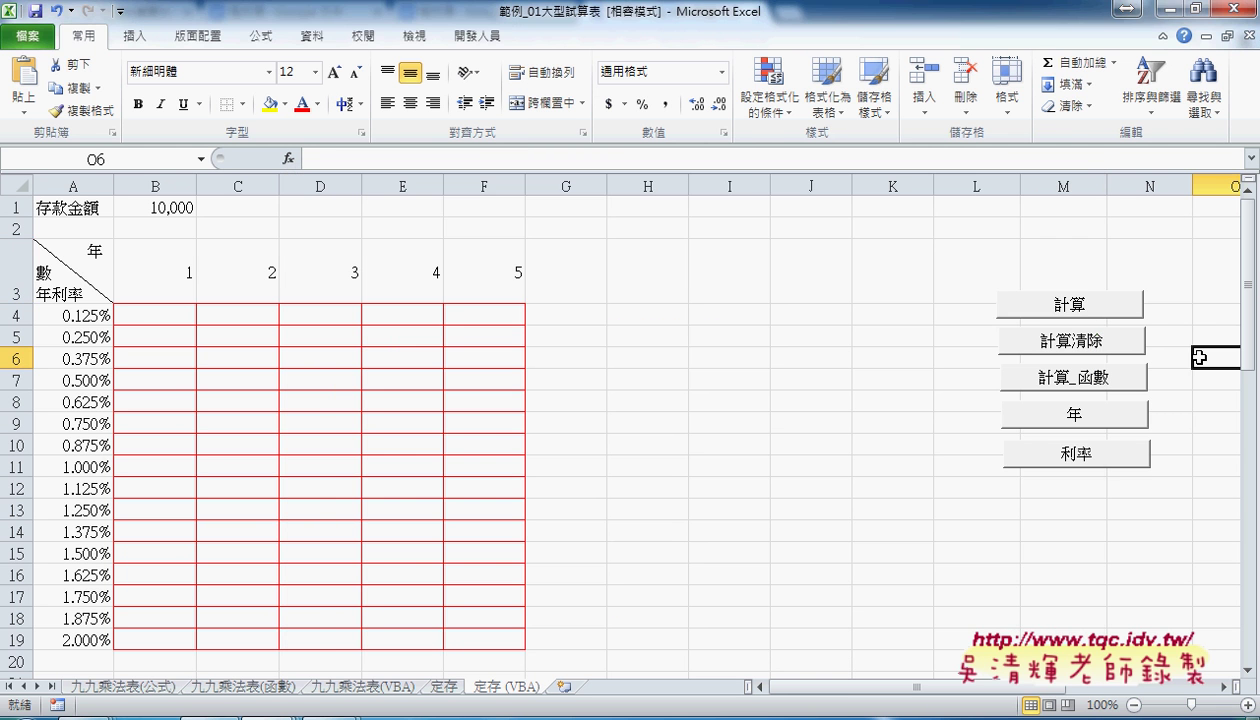
pyautogui.click(1070, 305)
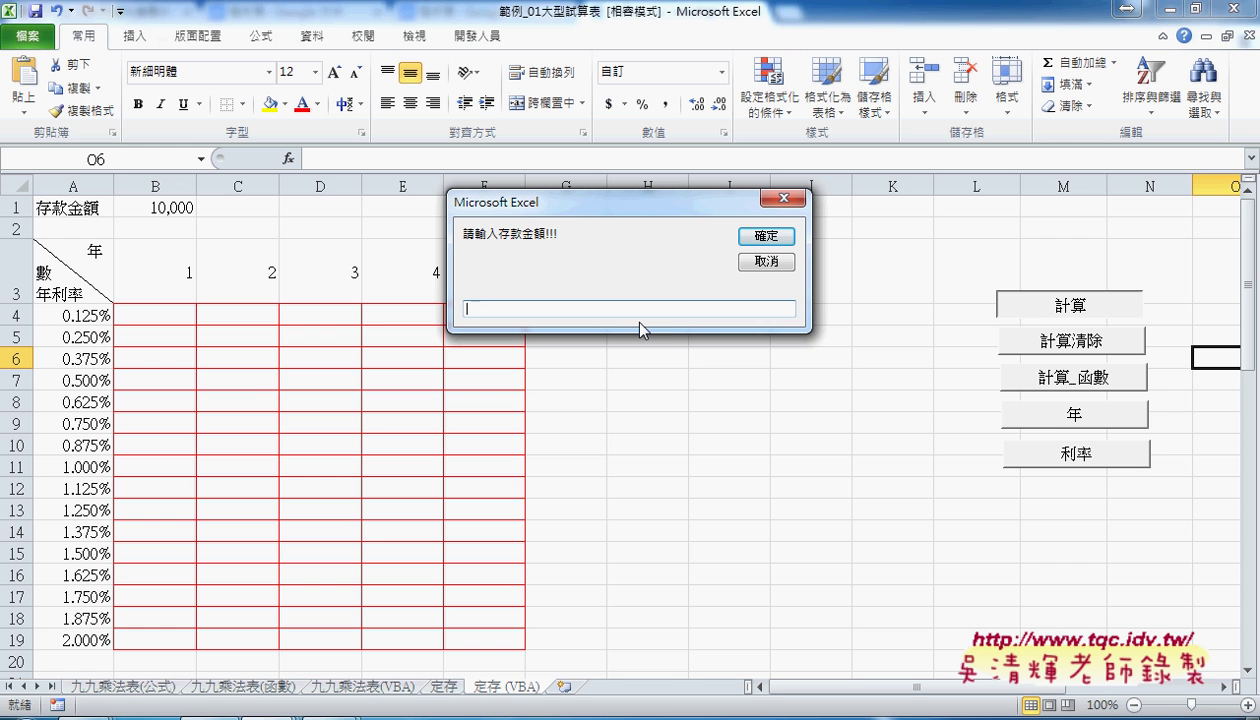
pyautogui.write('1000')
pyautogui.write('000')
pyautogui.click(766, 238)
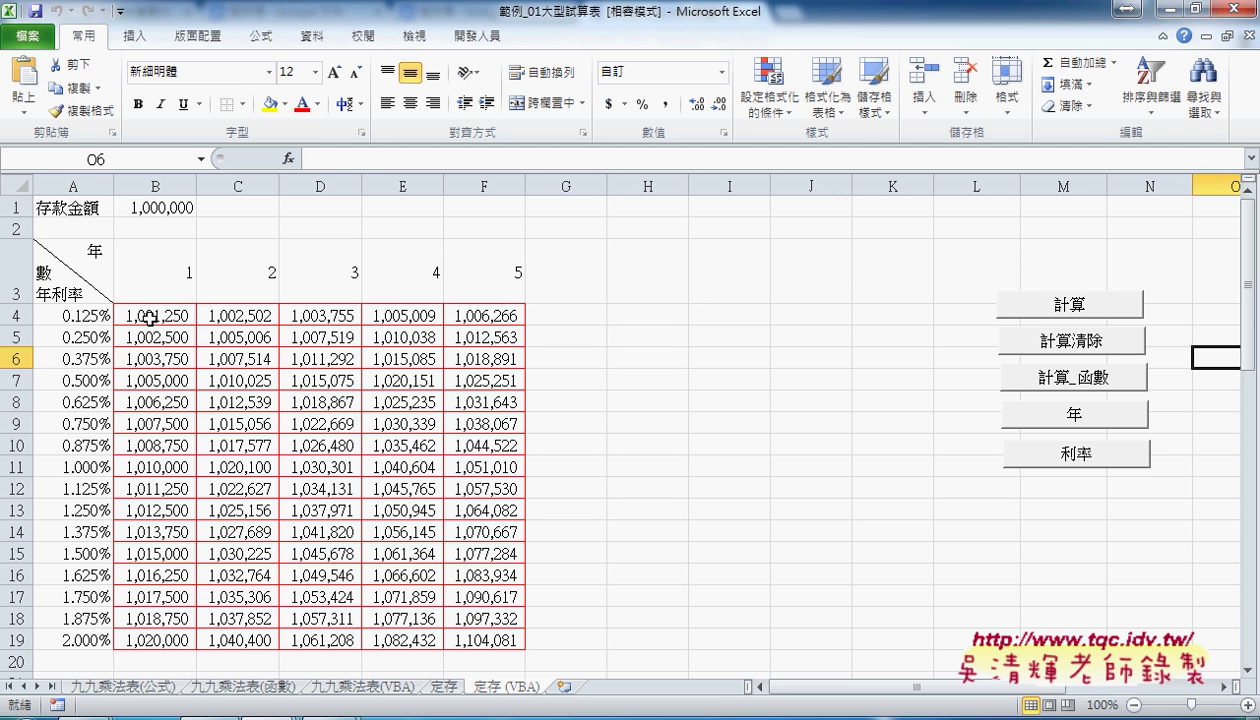
pyautogui.moveTo(150, 318); pyautogui.dragTo(478, 315)
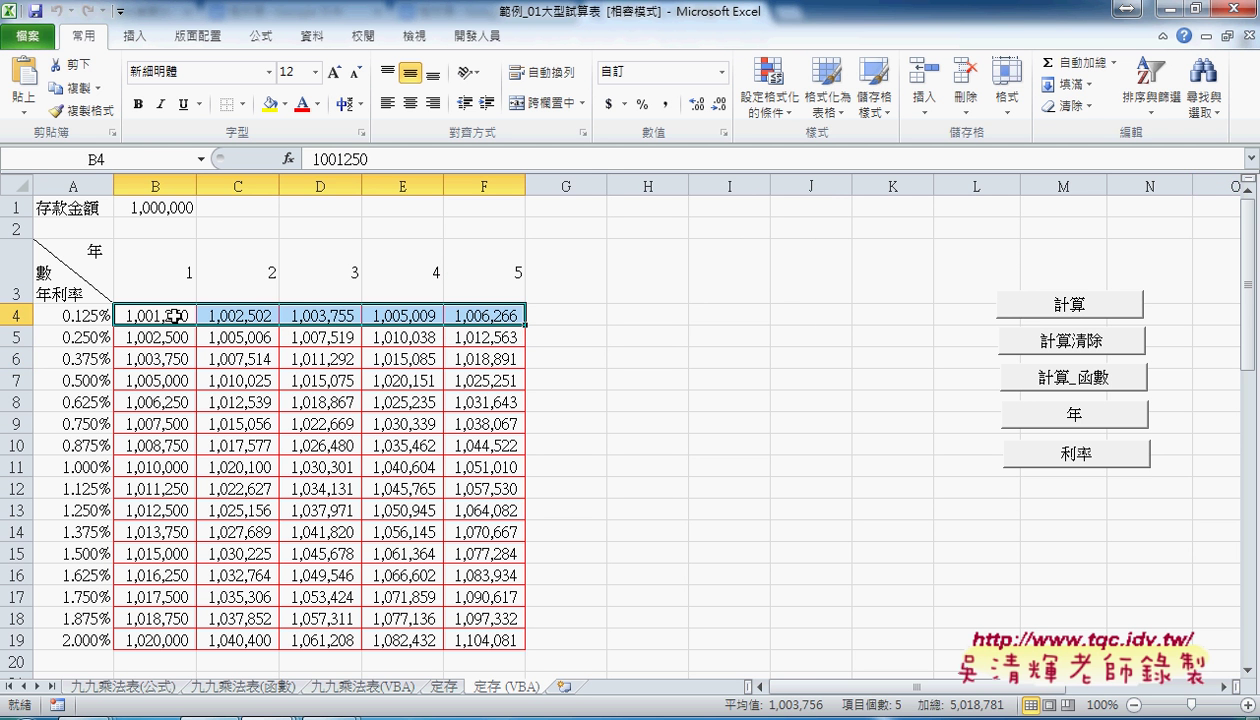
pyautogui.moveTo(170, 312); pyautogui.dragTo(492, 316)
pyautogui.moveTo(157, 341); pyautogui.dragTo(495, 336)
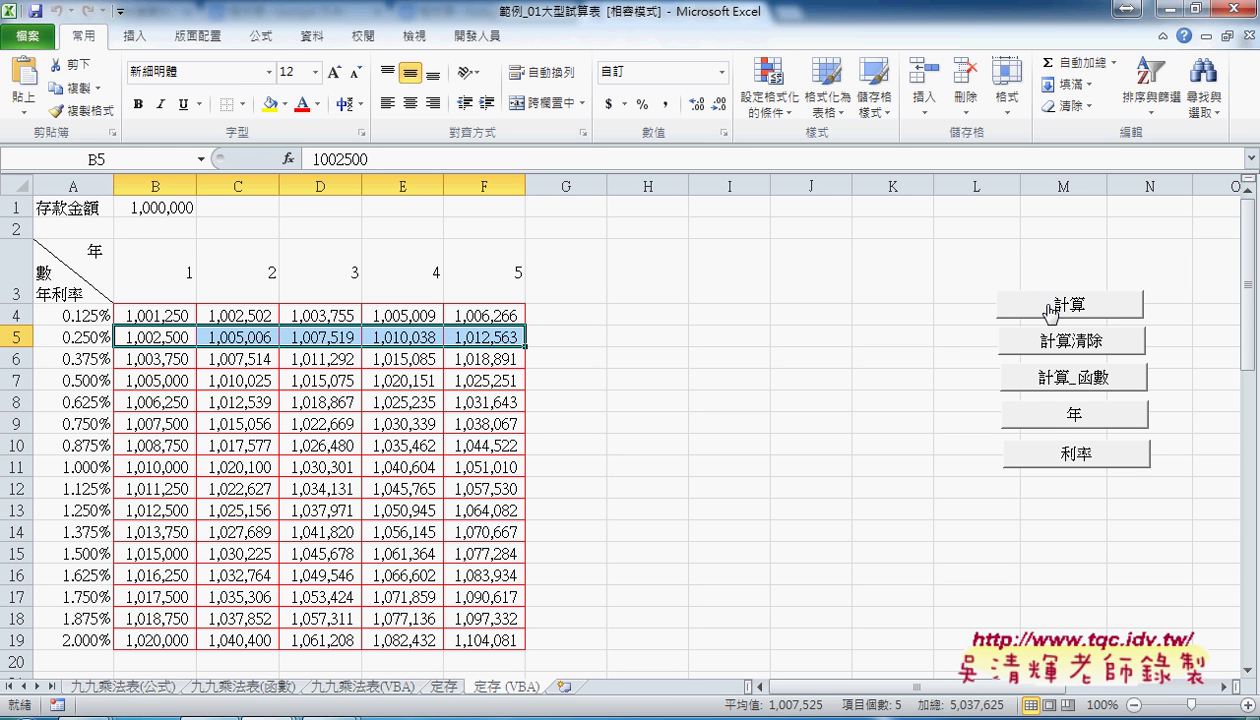
# Rerun 計算 with a 500000 deposit, then return to the VBA editor
pyautogui.click(1050, 310)
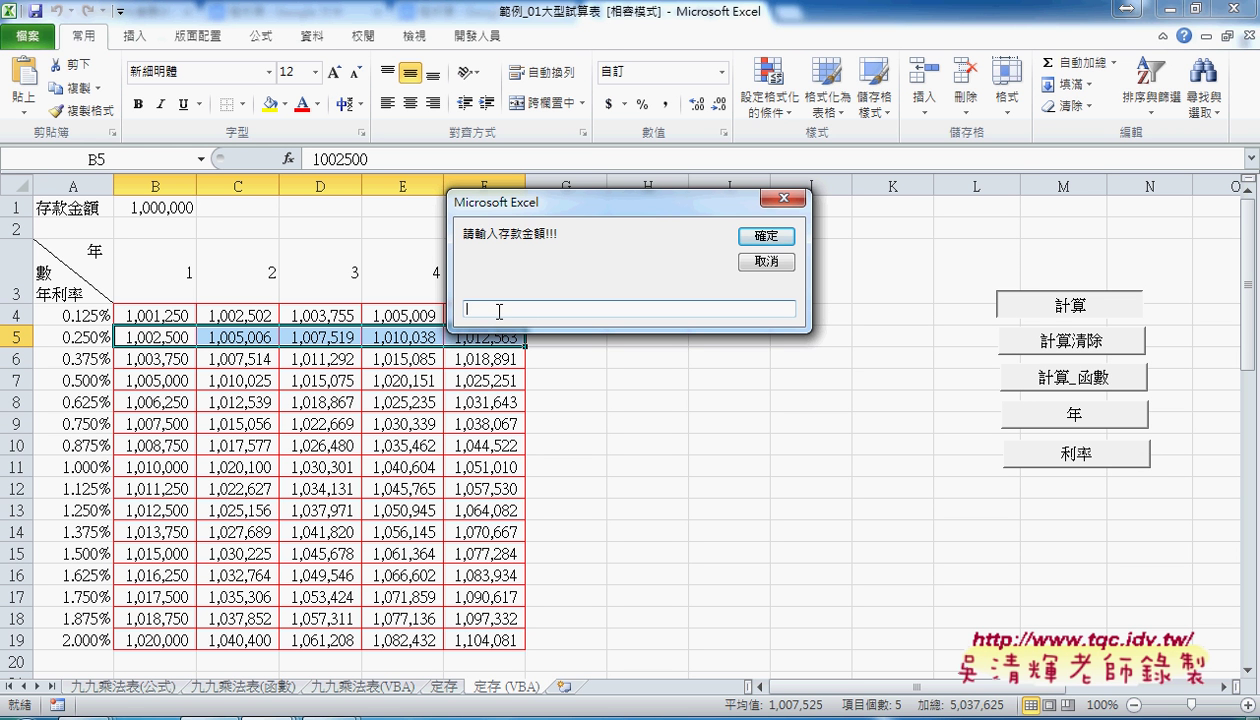
pyautogui.write('500000')
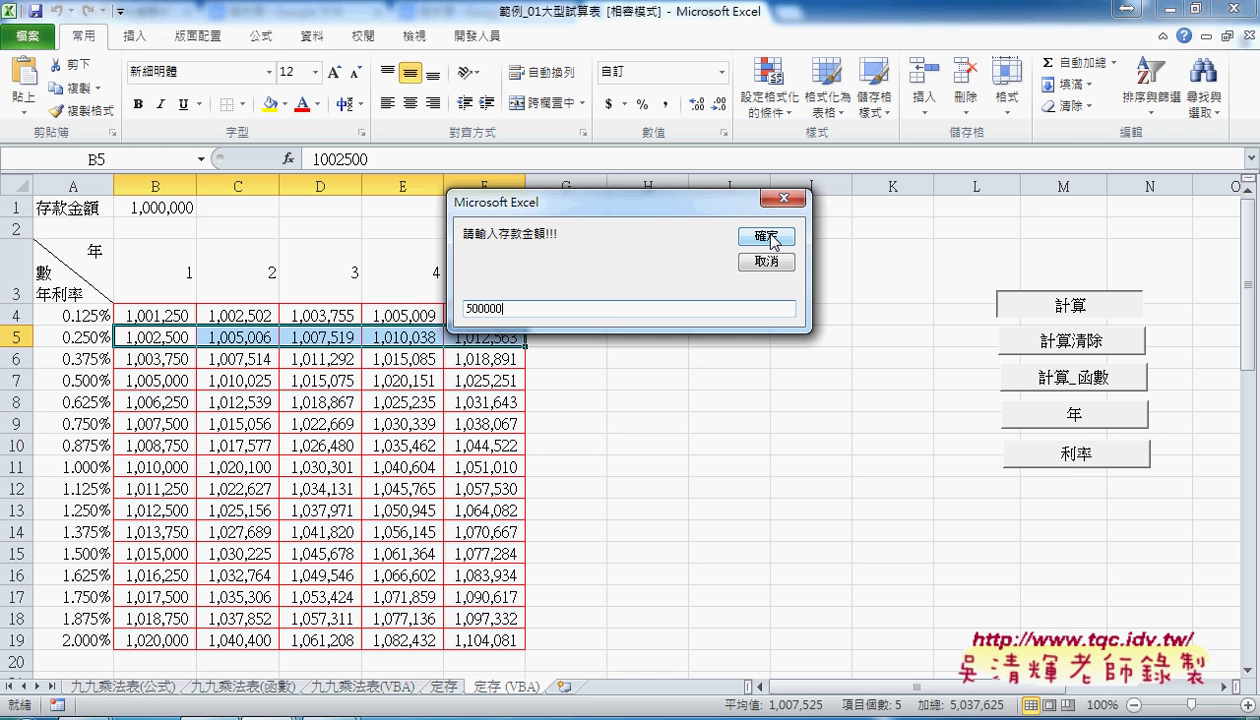
pyautogui.click(768, 238)
pyautogui.click(281, 714)
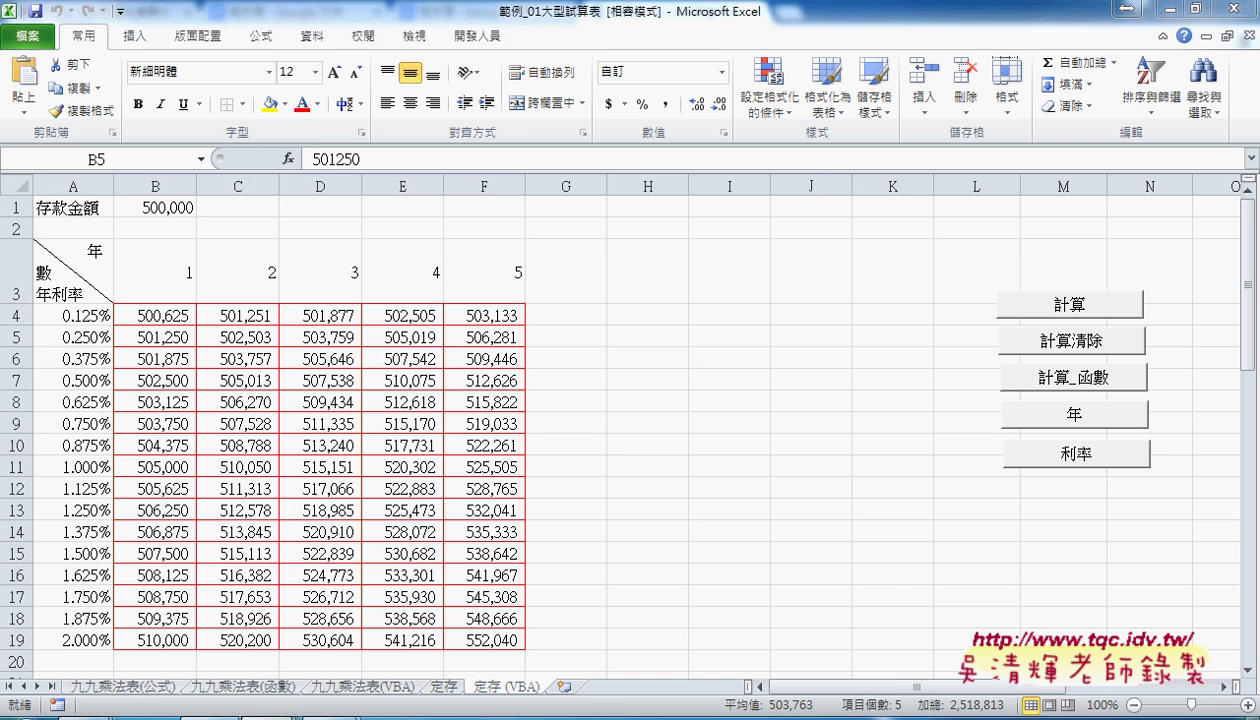
pyautogui.click(723, 637)
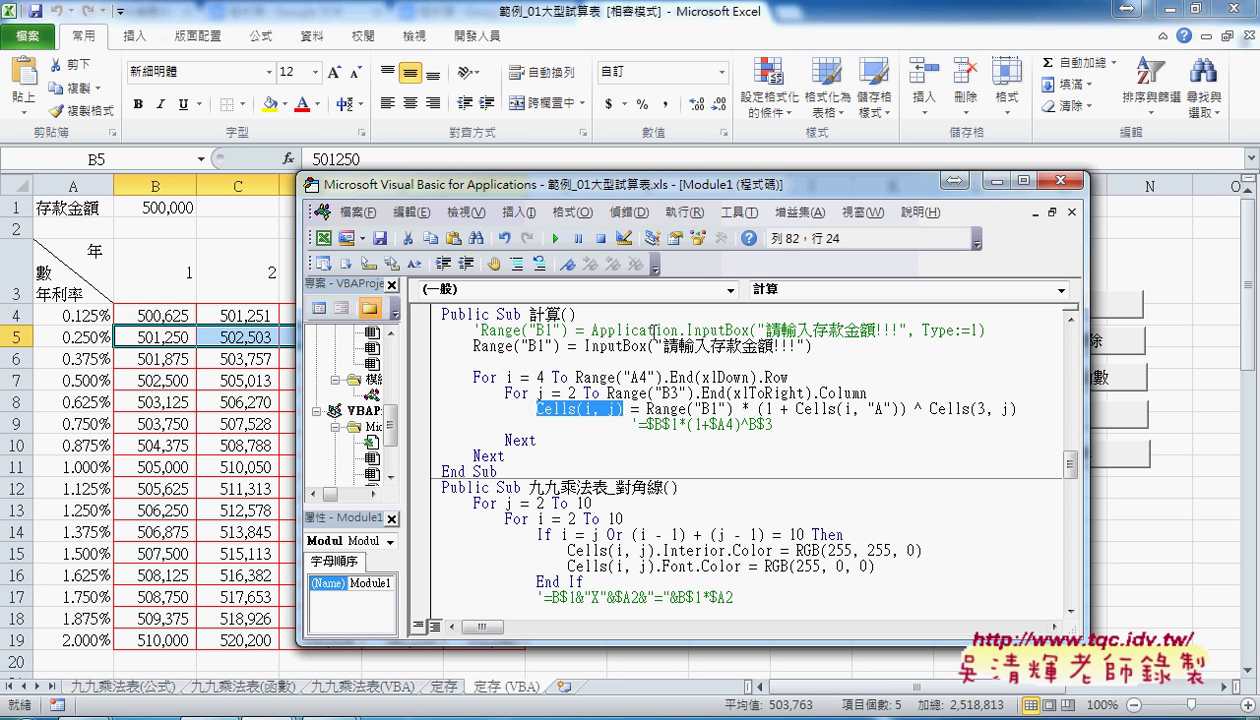
# Uncomment the Application.InputBox line and comment out the plain InputBox line with an apostrophe
pyautogui.click(620, 330)
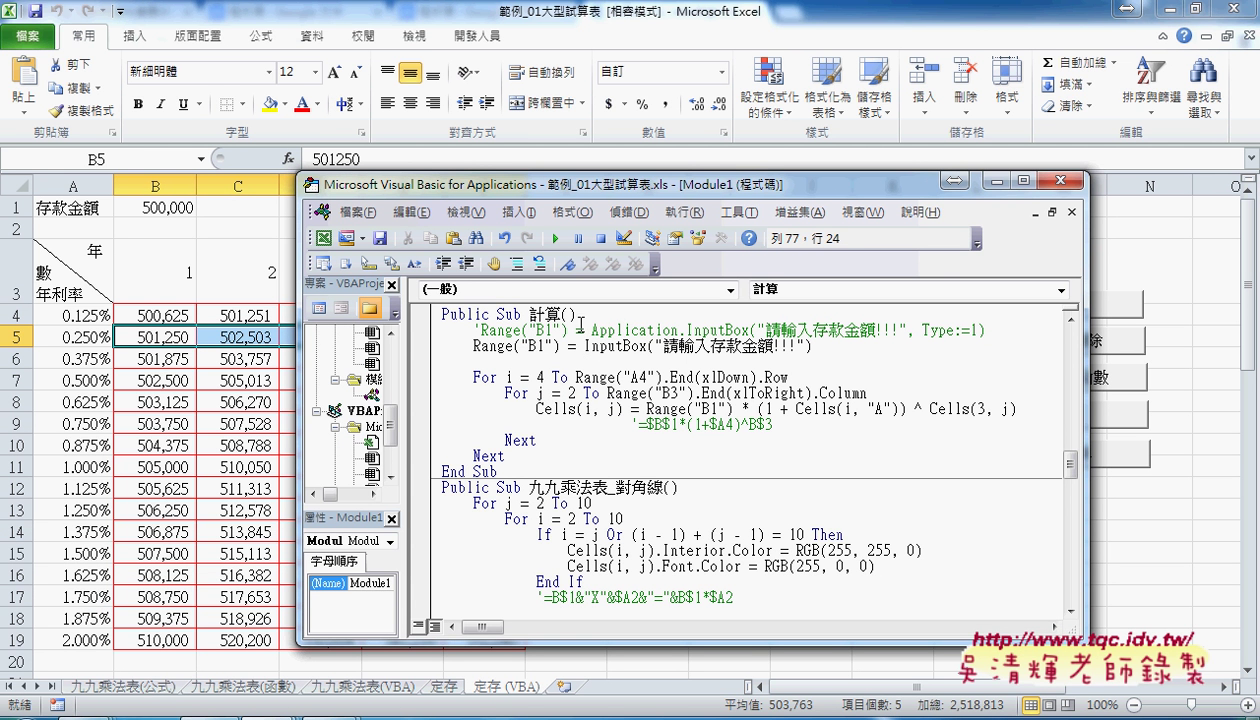
pyautogui.click(478, 330)
pyautogui.press('BackSpace')
pyautogui.press('Down')
pyautogui.write("'")
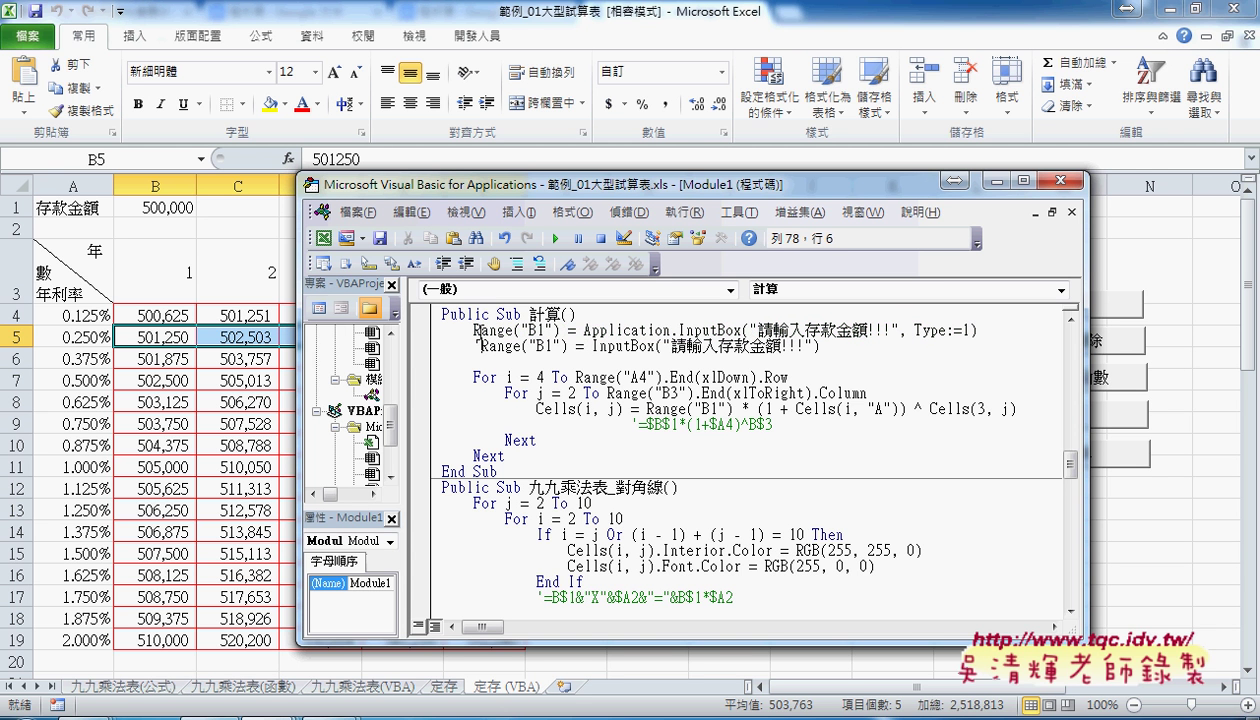
pyautogui.press('Up')
pyautogui.press('Up')
pyautogui.press('Down')
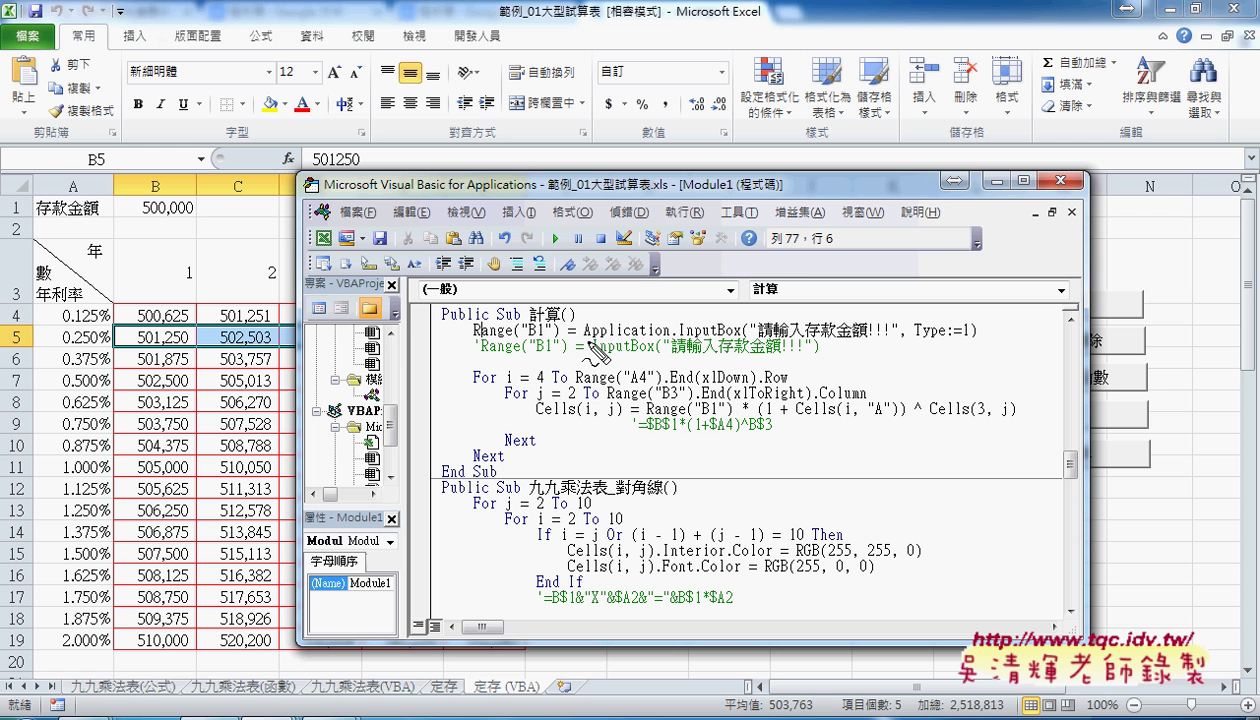
pyautogui.moveTo(583, 341); pyautogui.dragTo(677, 338)
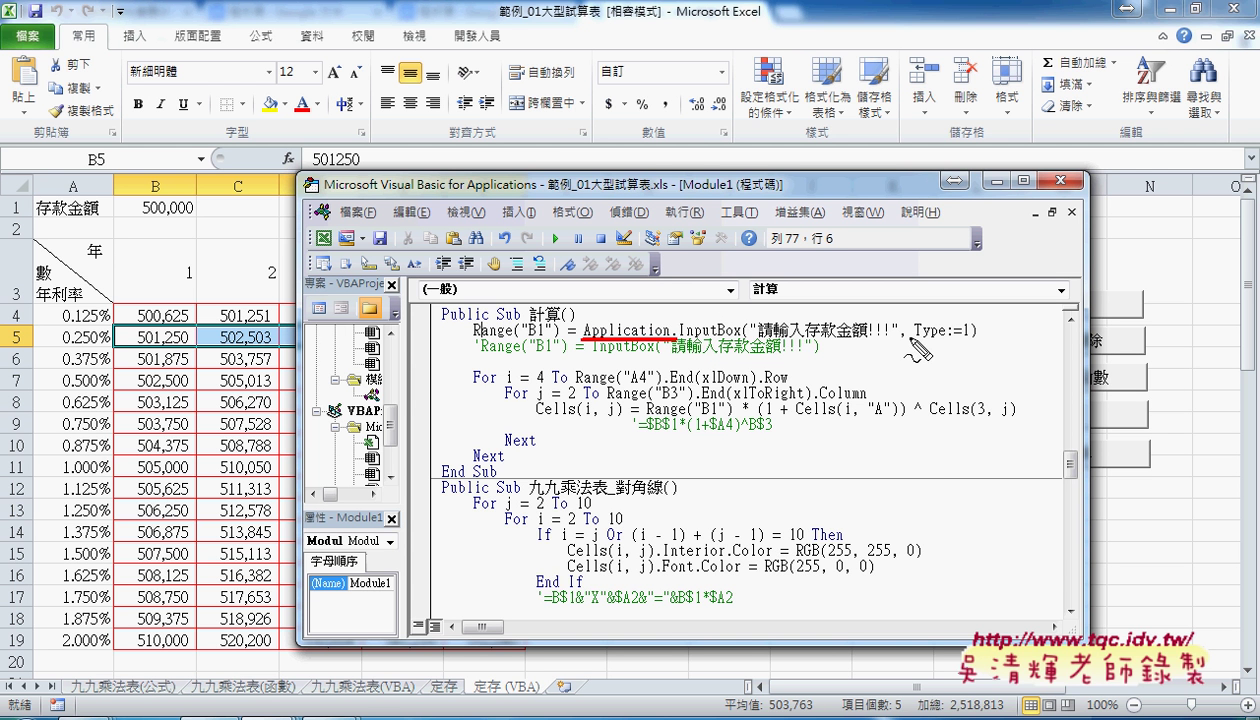
pyautogui.moveTo(900, 343); pyautogui.dragTo(968, 344)
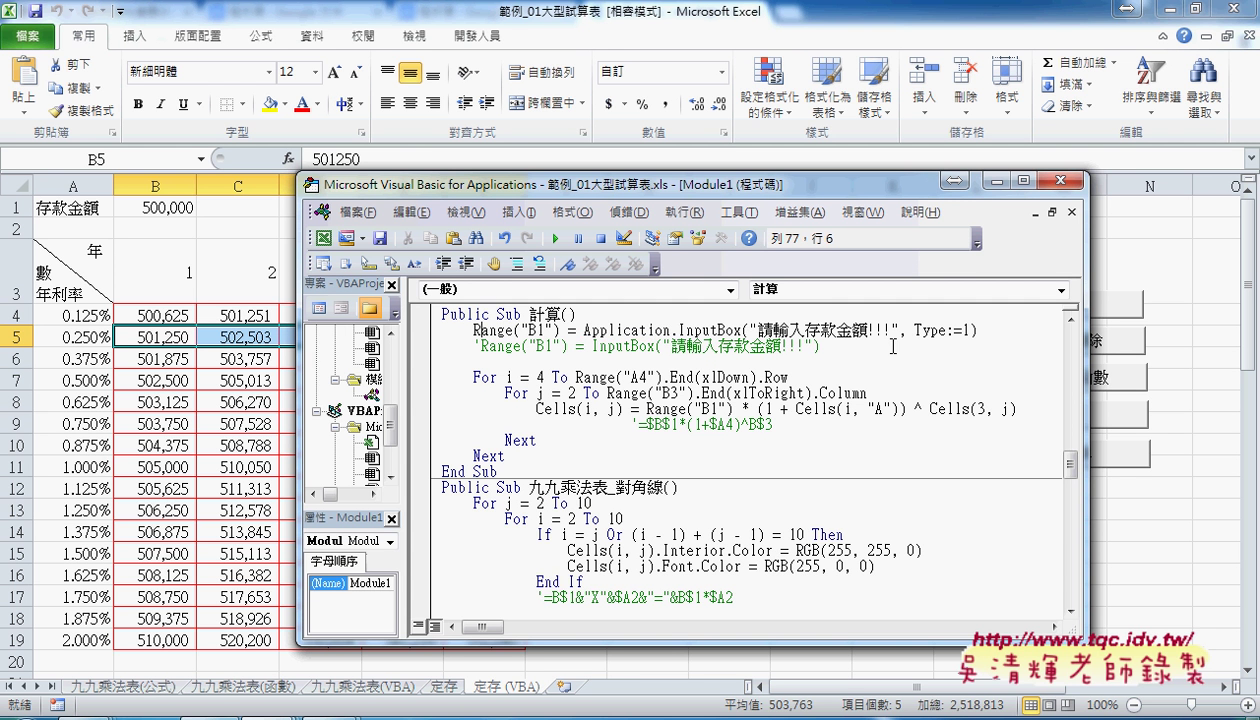
pyautogui.click(710, 330)
pyautogui.press('F1')
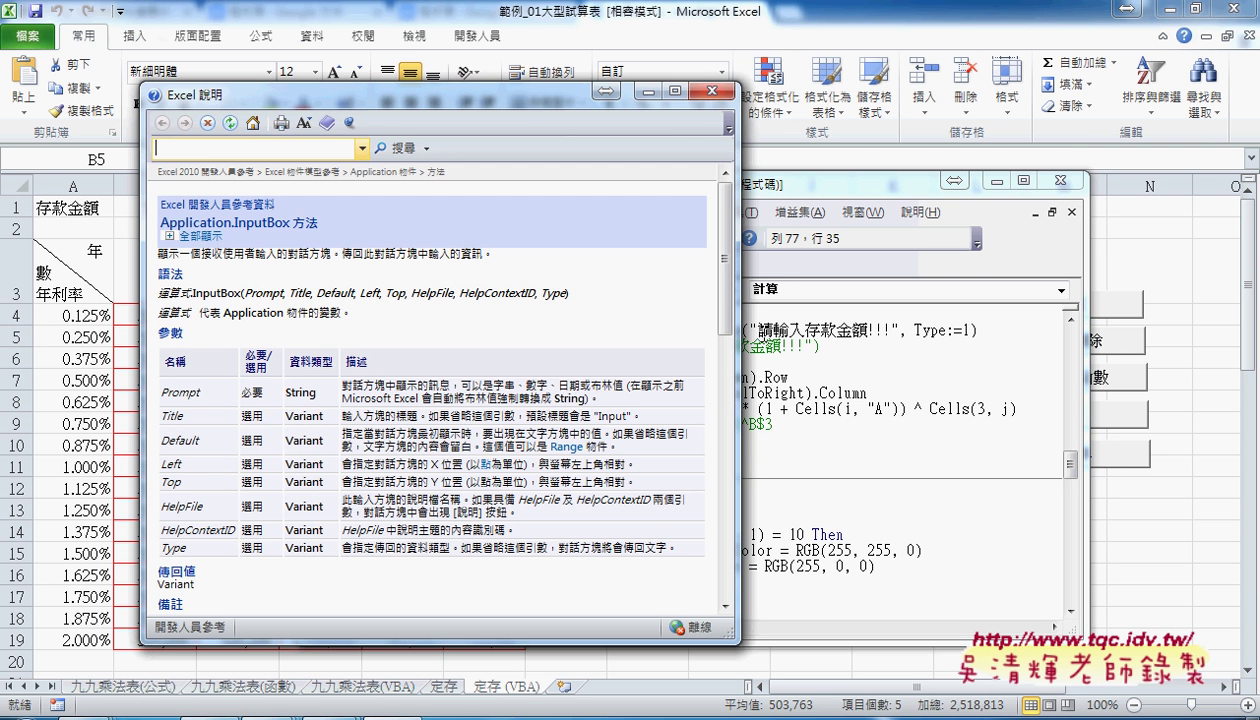
pyautogui.moveTo(738, 305)
pyautogui.mouseDown()
pyautogui.moveTo(715, 302)
pyautogui.moveTo(830, 305)
pyautogui.mouseUp()
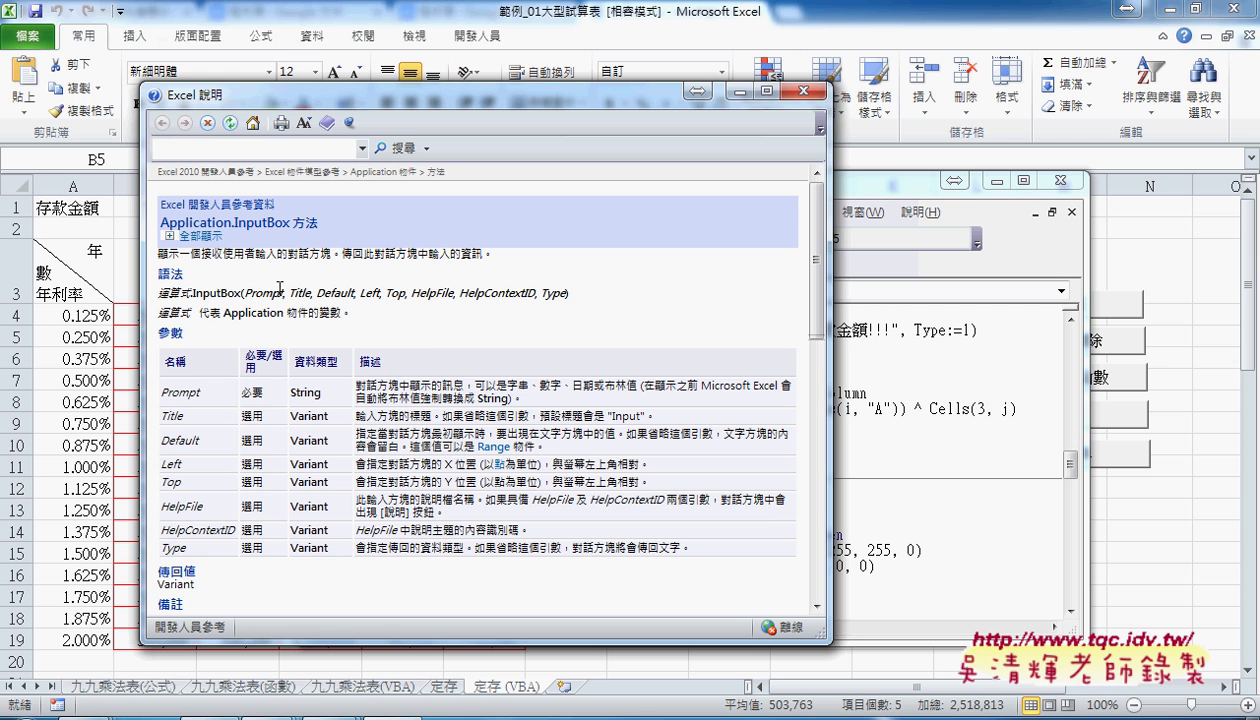
pyautogui.moveTo(249, 293); pyautogui.dragTo(281, 295)
pyautogui.click(856, 337)
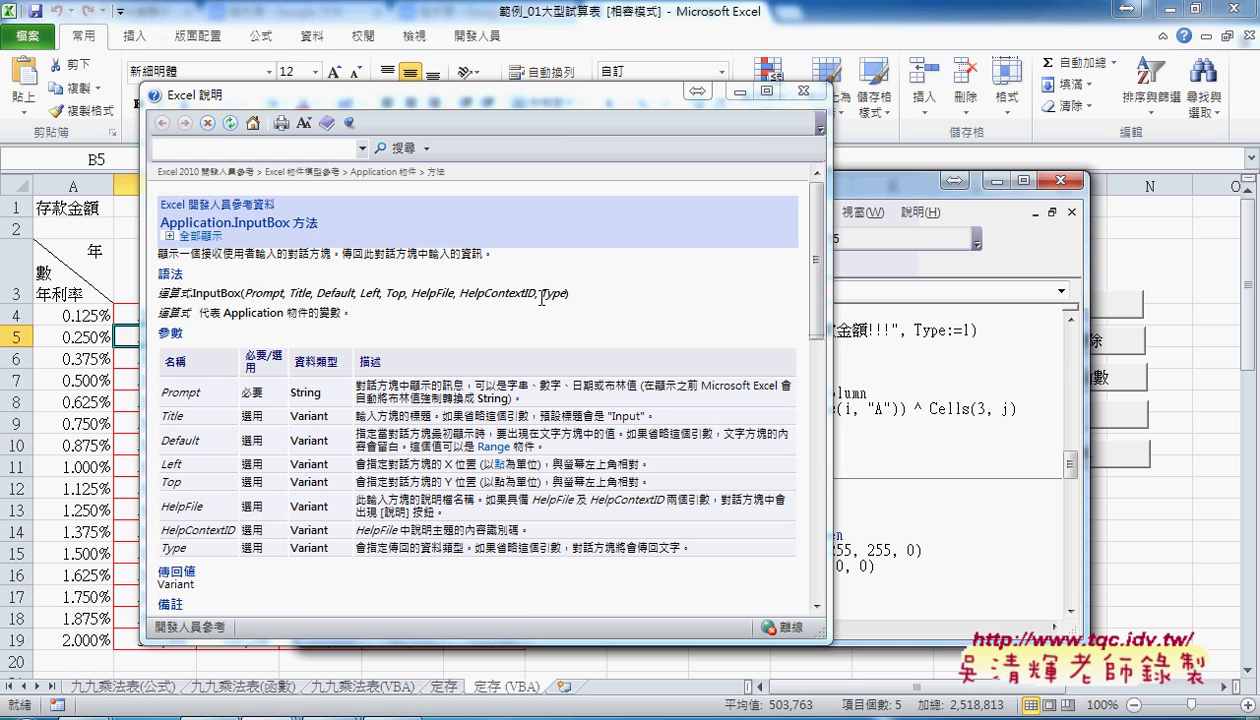
pyautogui.moveTo(540, 293); pyautogui.dragTo(568, 294)
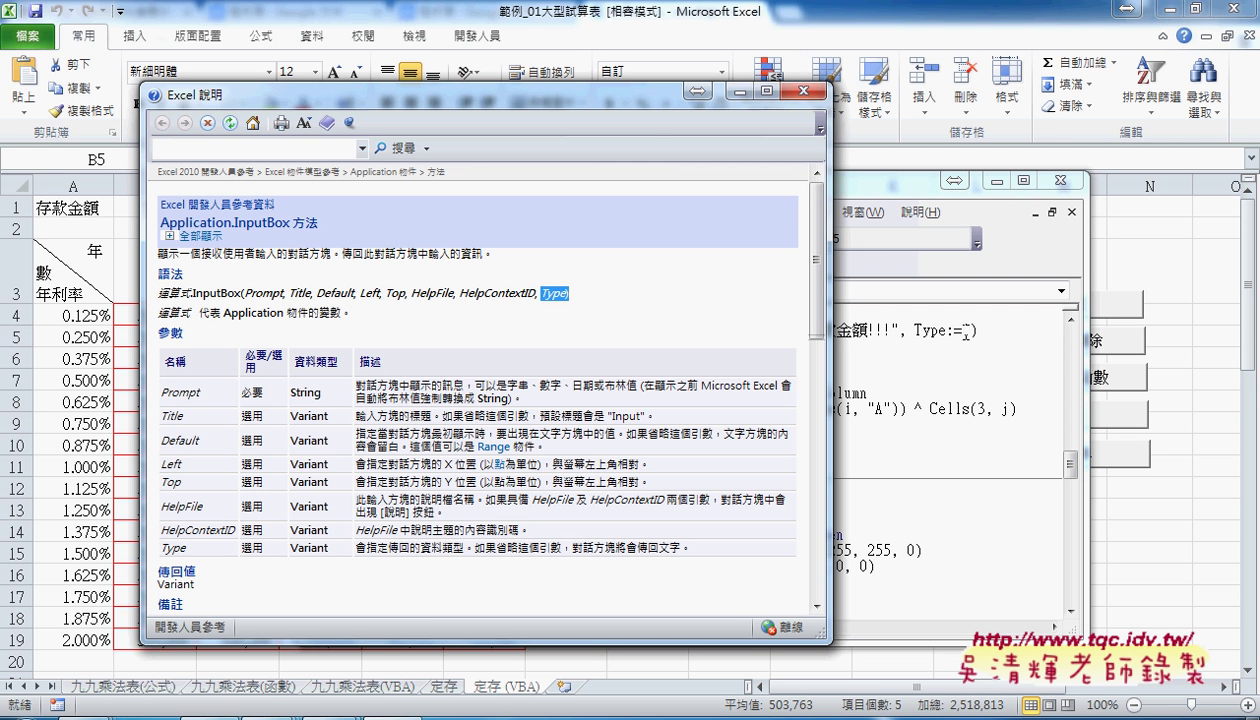
pyautogui.moveTo(810, 313)
pyautogui.mouseDown()
pyautogui.moveTo(824, 335)
pyautogui.moveTo(814, 425)
pyautogui.mouseUp()
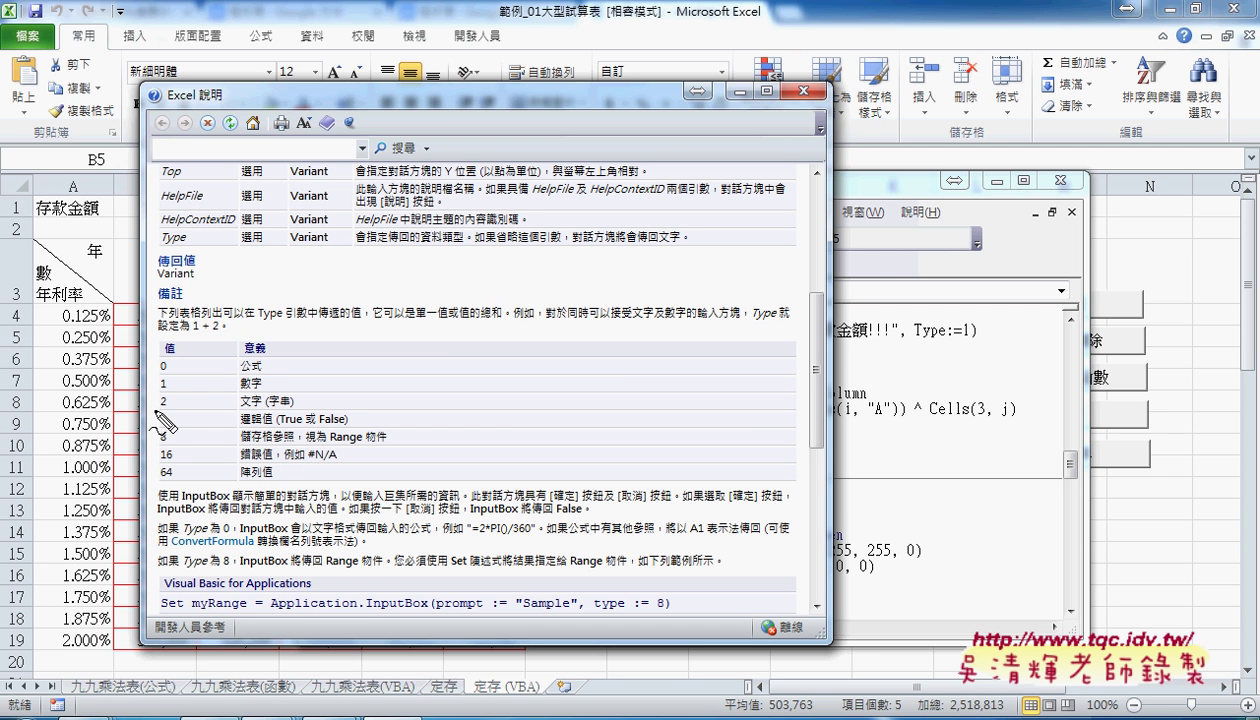
pyautogui.moveTo(158, 392)
pyautogui.mouseDown()
pyautogui.moveTo(180, 375)
pyautogui.moveTo(176, 393)
pyautogui.mouseUp()
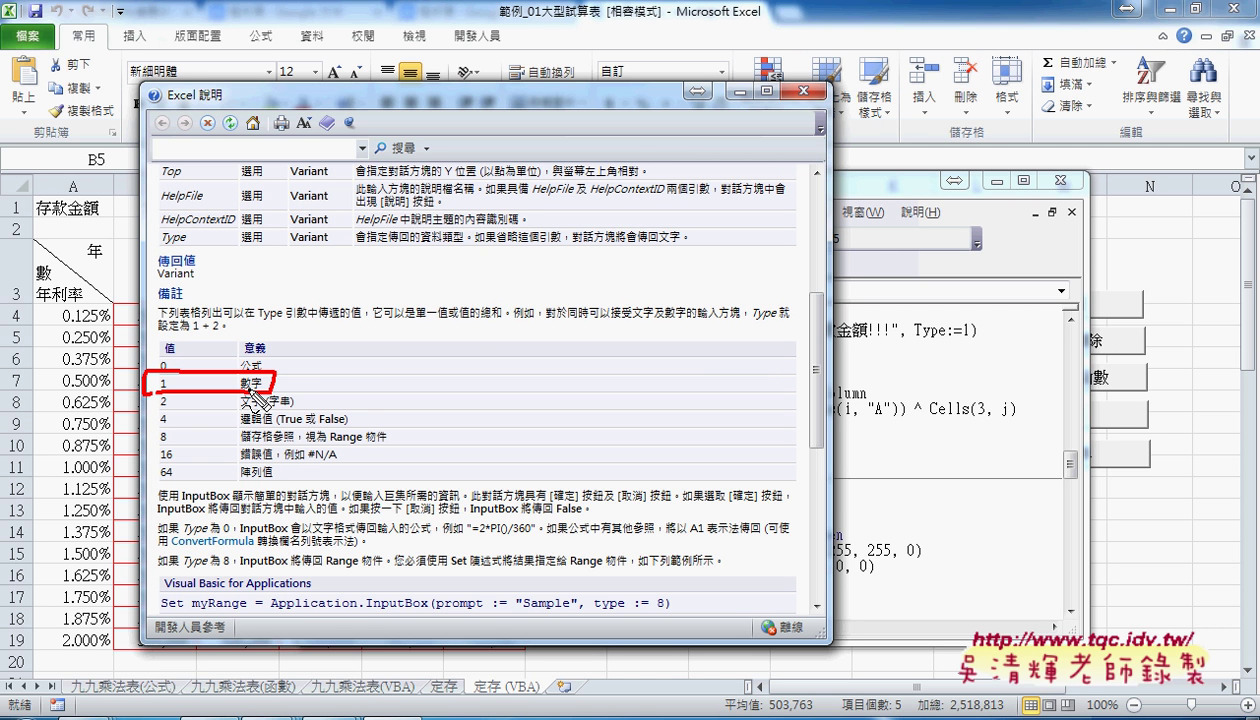
pyautogui.moveTo(241, 408); pyautogui.dragTo(263, 408)
pyautogui.moveTo(159, 407); pyautogui.dragTo(171, 407)
pyautogui.press('Escape')
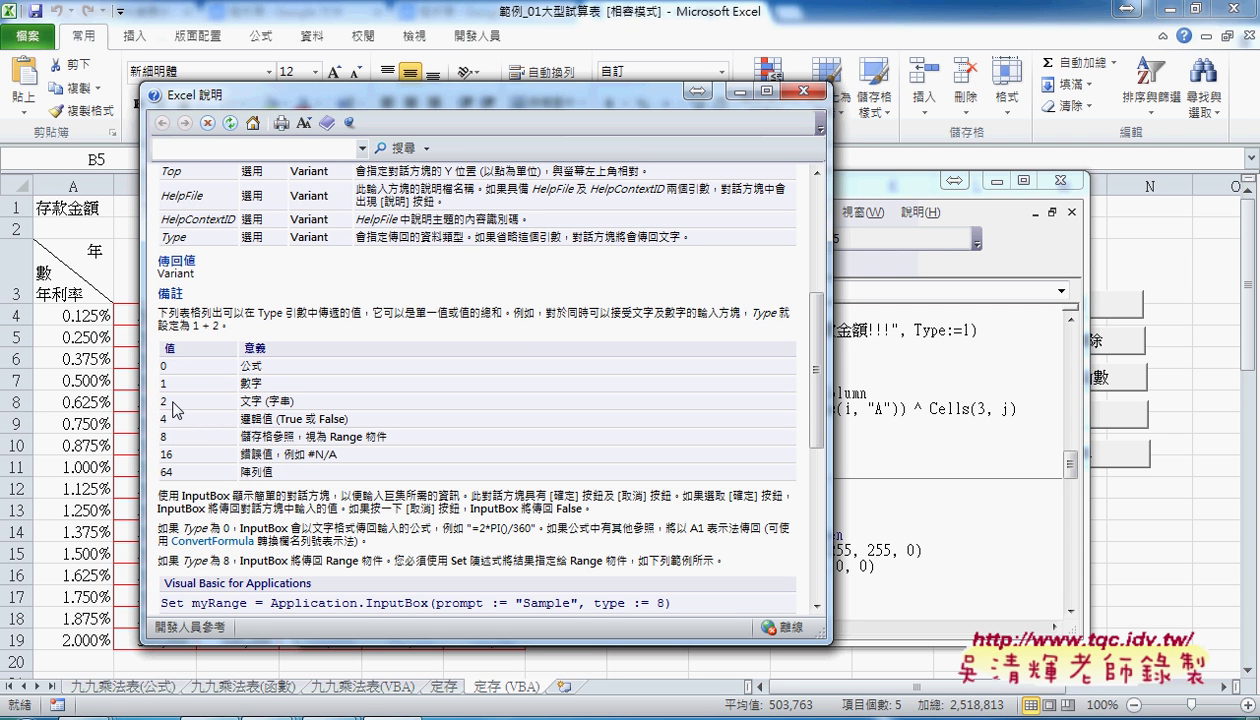
# Examine the Type:= argument in the code and in the Application.InputBox Help syntax
pyautogui.click(803, 91)
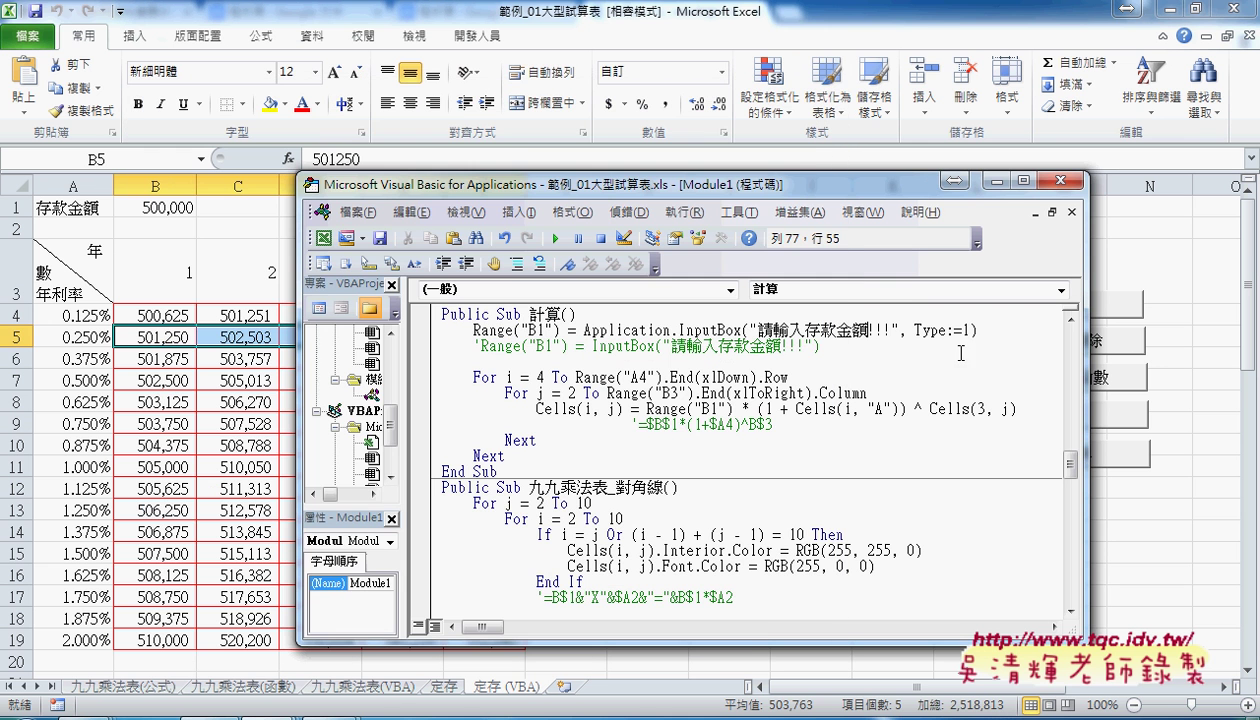
pyautogui.doubleClick(927, 330)
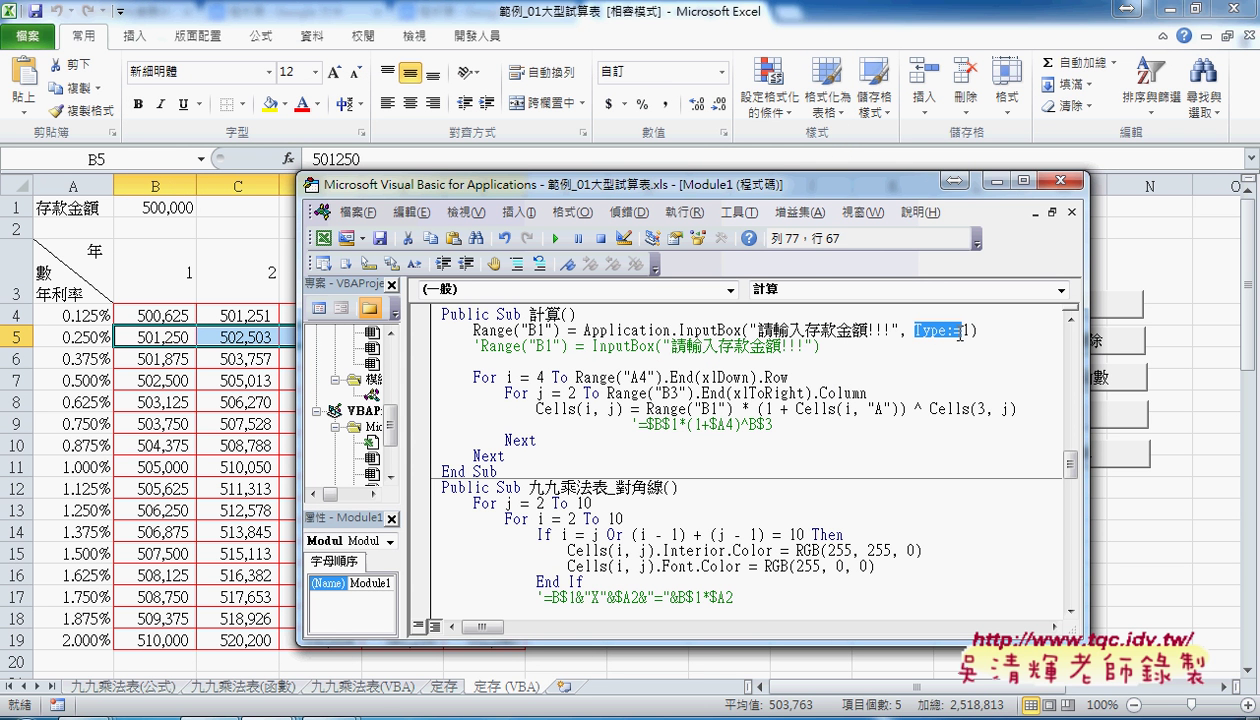
pyautogui.click(951, 331)
pyautogui.moveTo(945, 331); pyautogui.dragTo(961, 331)
pyautogui.click(695, 330)
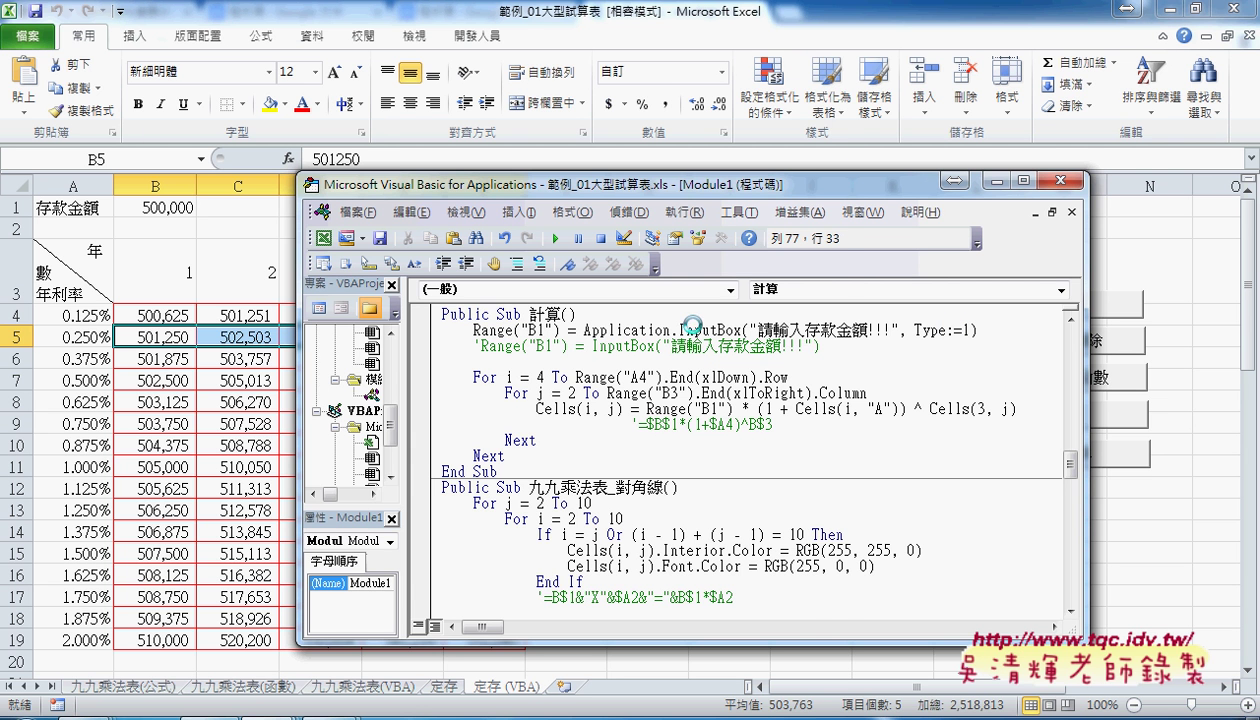
pyautogui.press('F1')
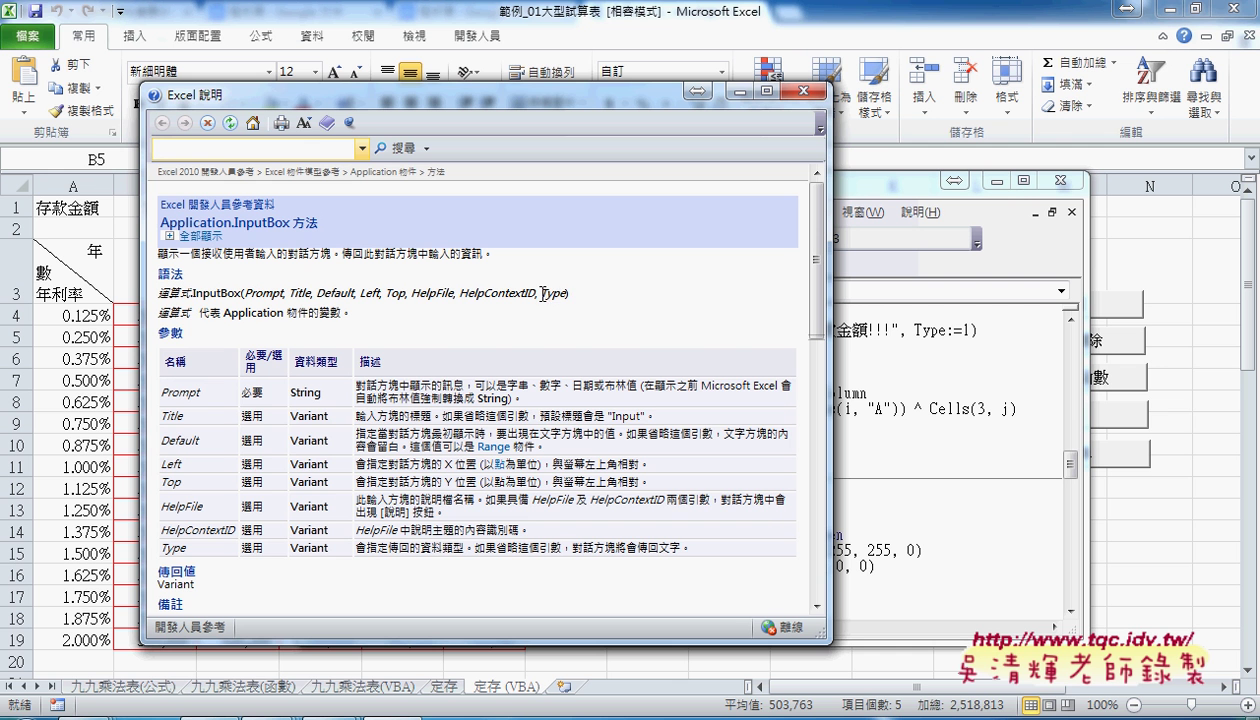
pyautogui.moveTo(541, 292); pyautogui.dragTo(564, 290)
pyautogui.click(739, 91)
# Delete Type:=1 from the Application.InputBox call, leaving a trailing comma
pyautogui.moveTo(913, 331); pyautogui.dragTo(969, 331)
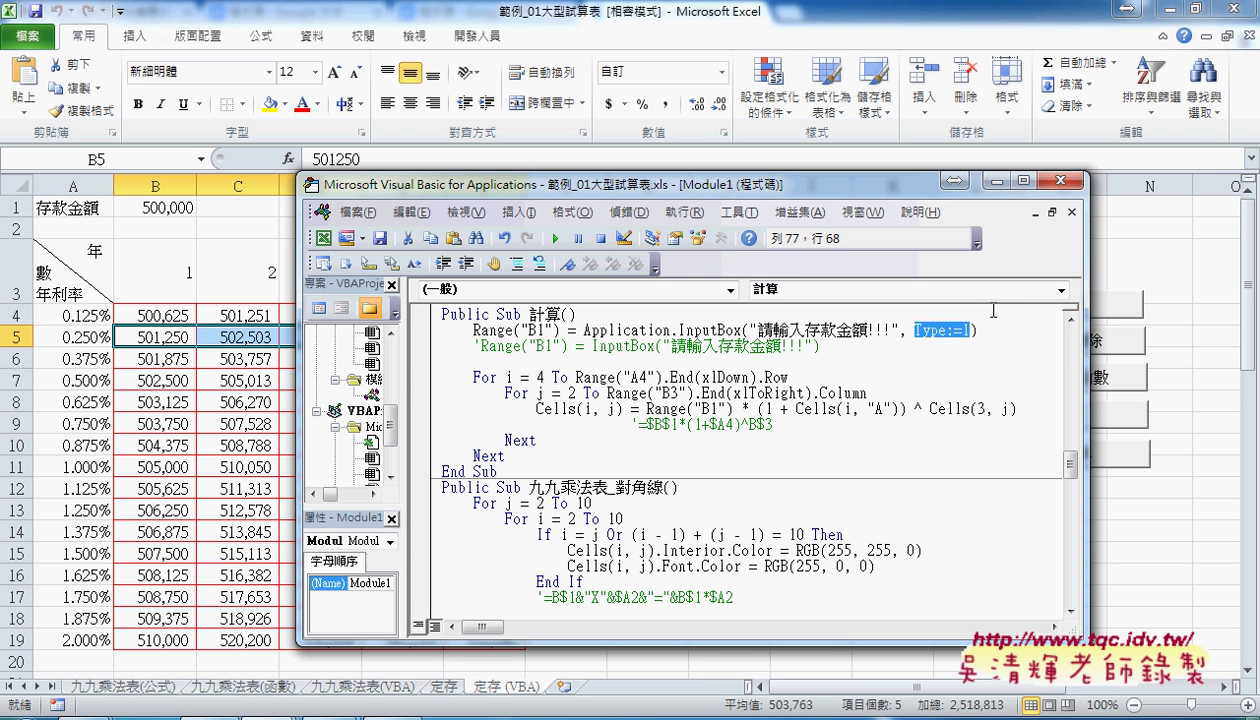
pyautogui.write(',')
pyautogui.press('BackSpace')
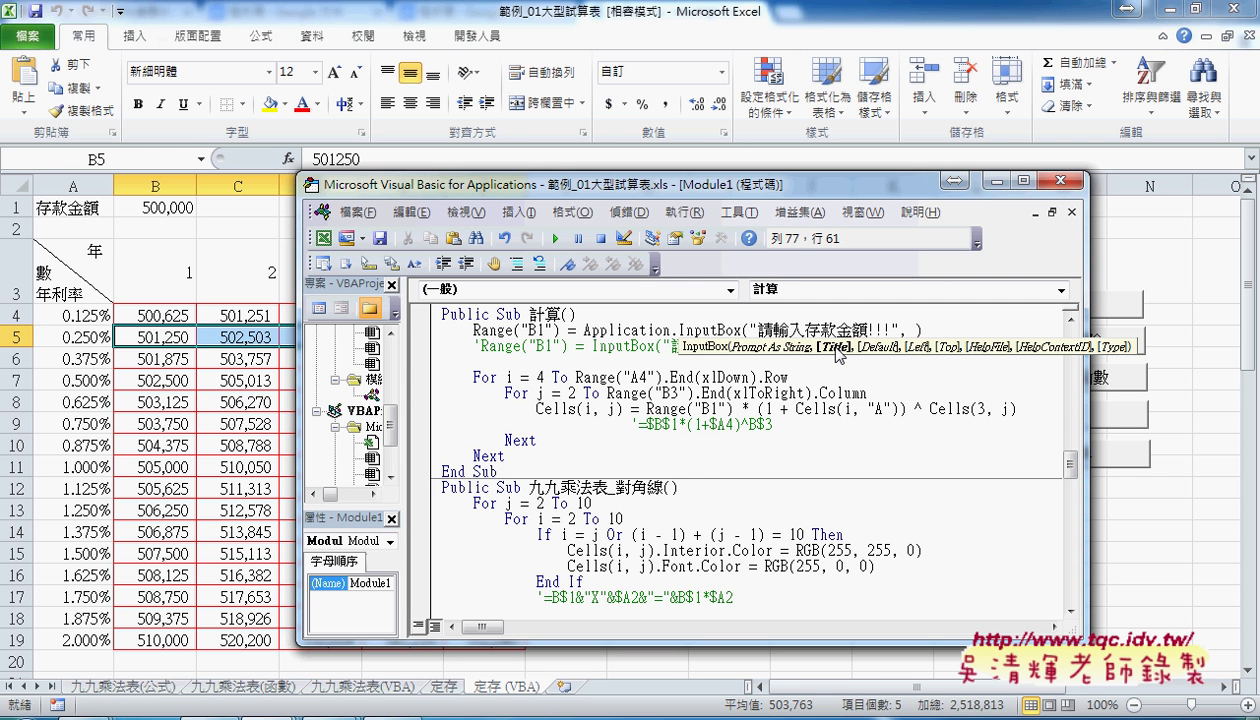
# Type empty comma placeholders after the prompt until the Type position, then 1
pyautogui.write(',')
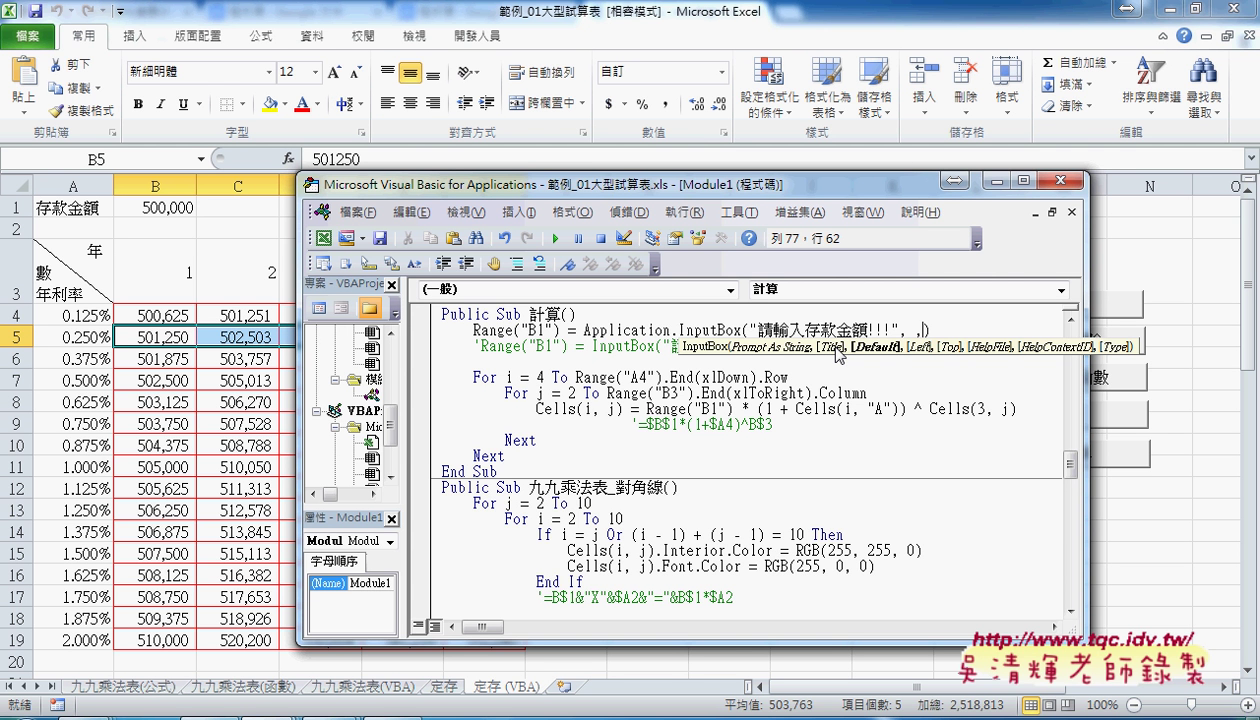
pyautogui.write(',')
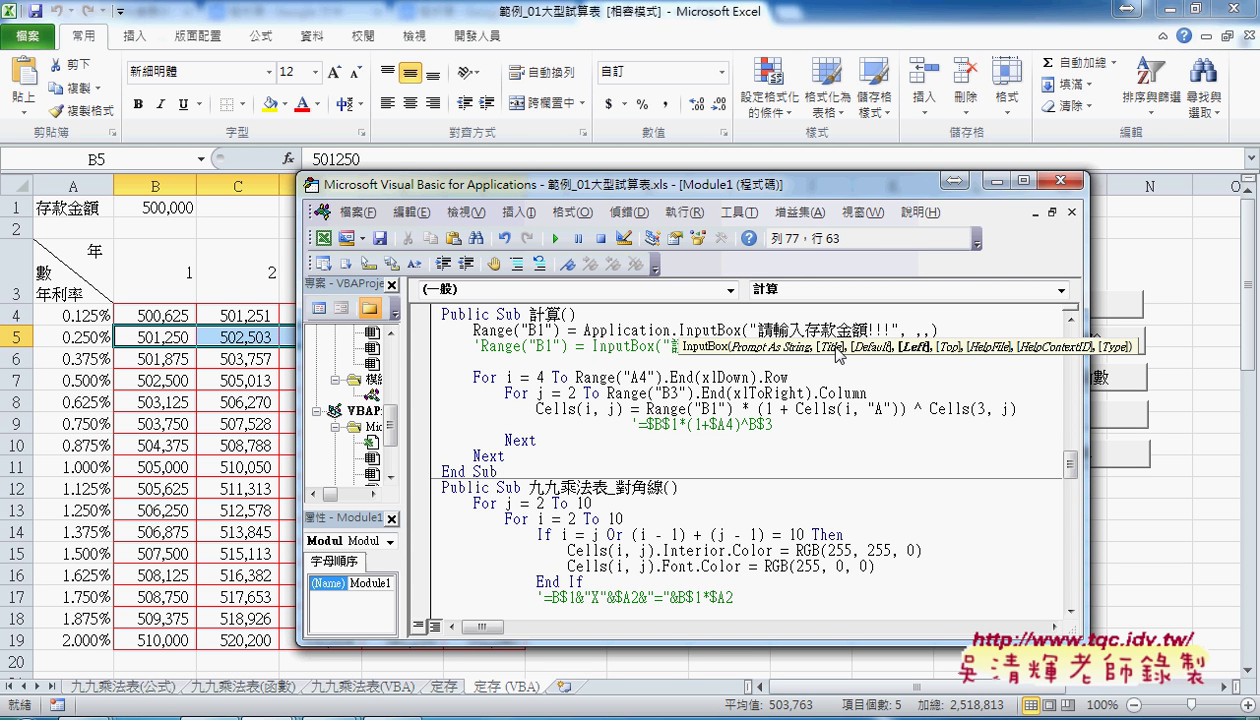
pyautogui.write(',')
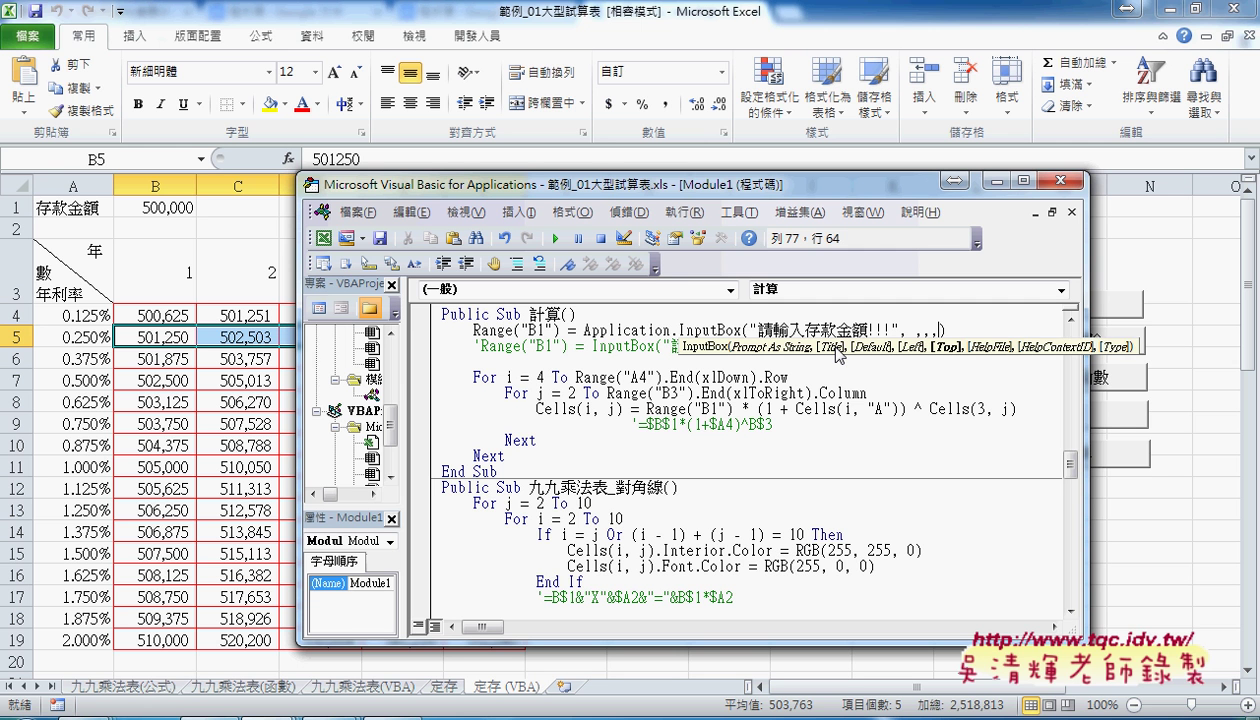
pyautogui.write(',')
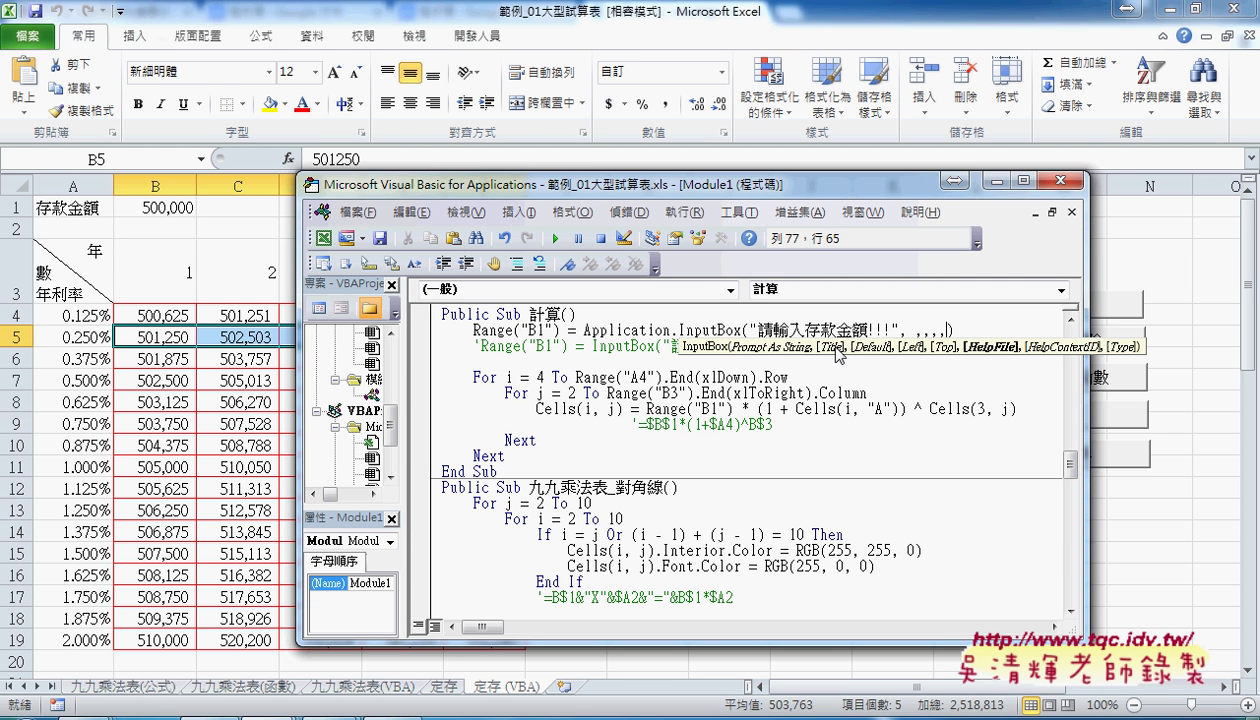
pyautogui.write(',')
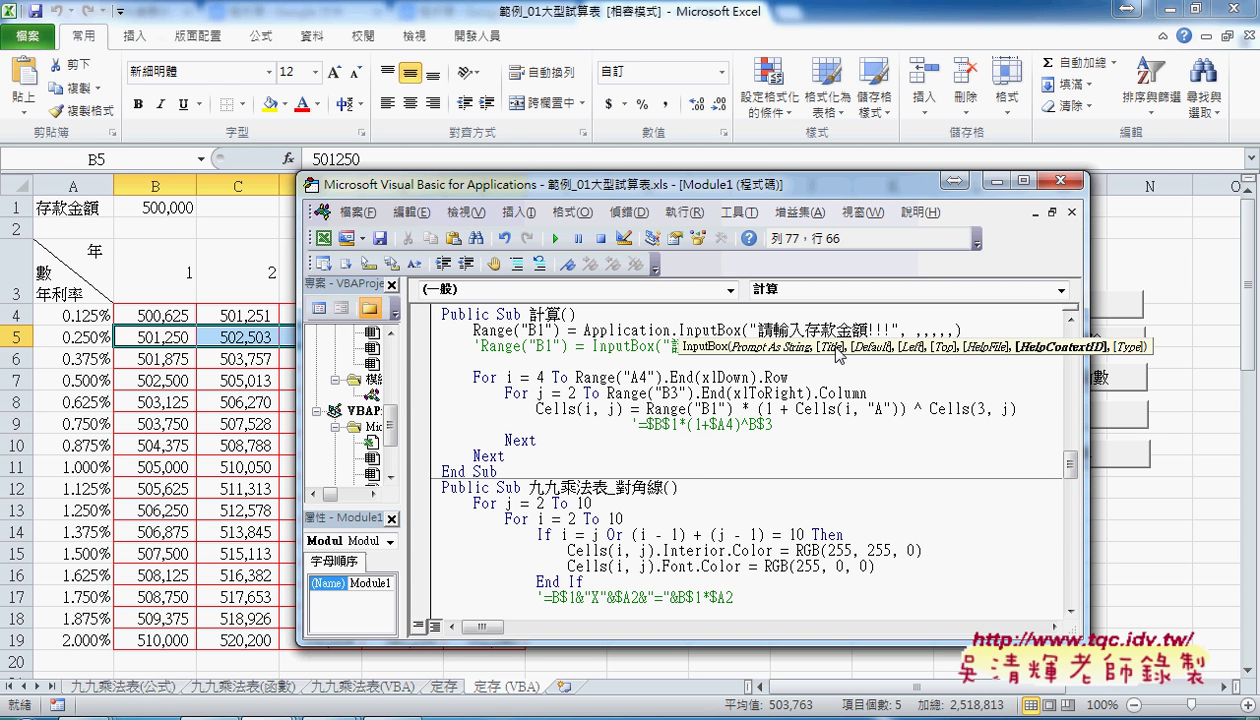
pyautogui.write(',')
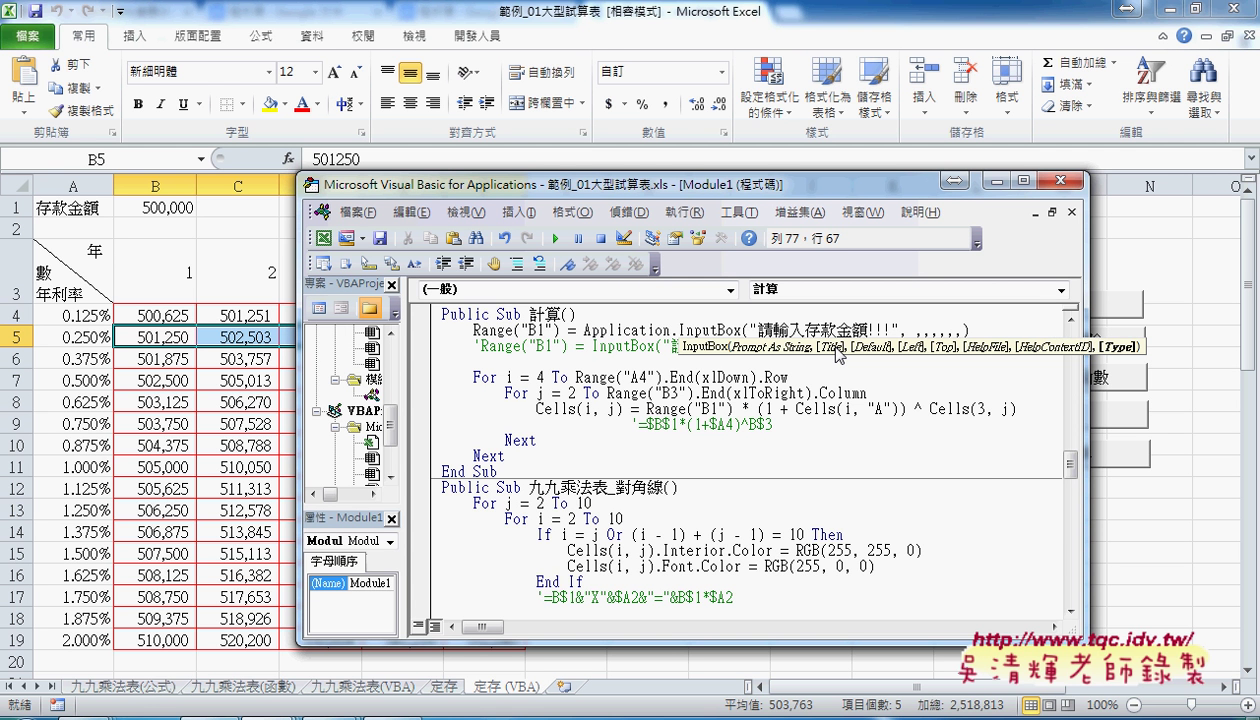
pyautogui.write('1')
pyautogui.click(873, 483)
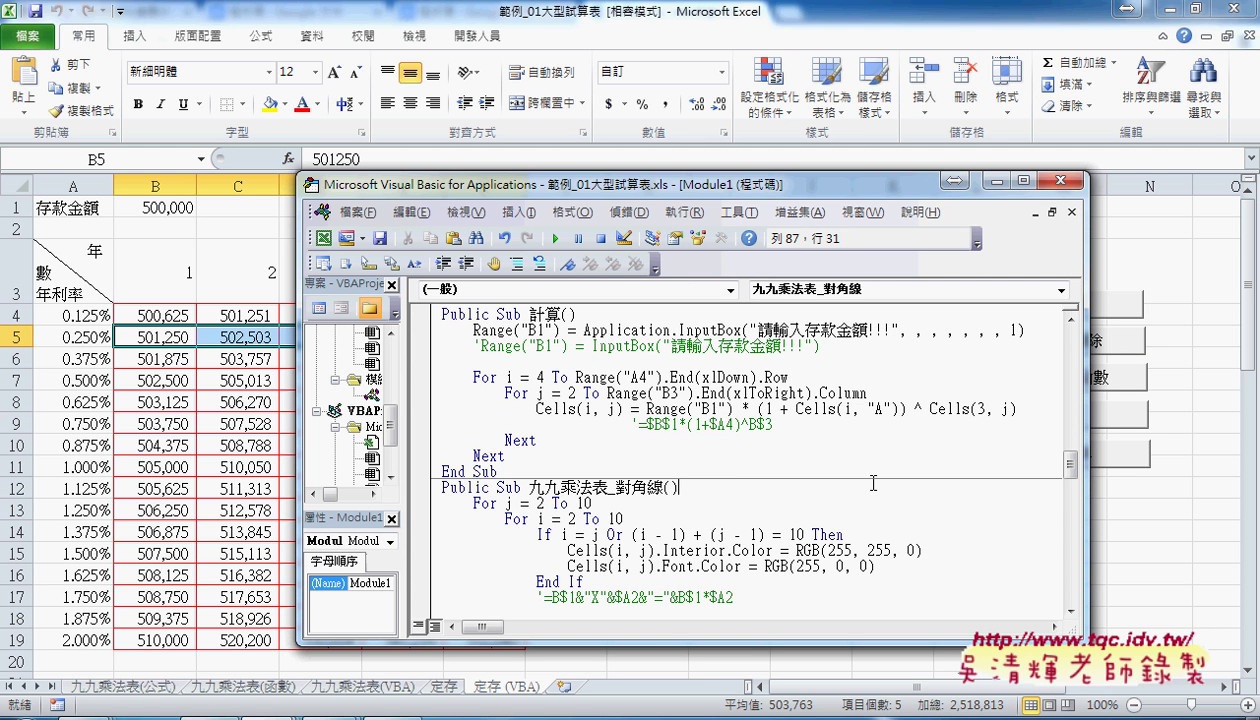
pyautogui.moveTo(895, 331); pyautogui.dragTo(1000, 342)
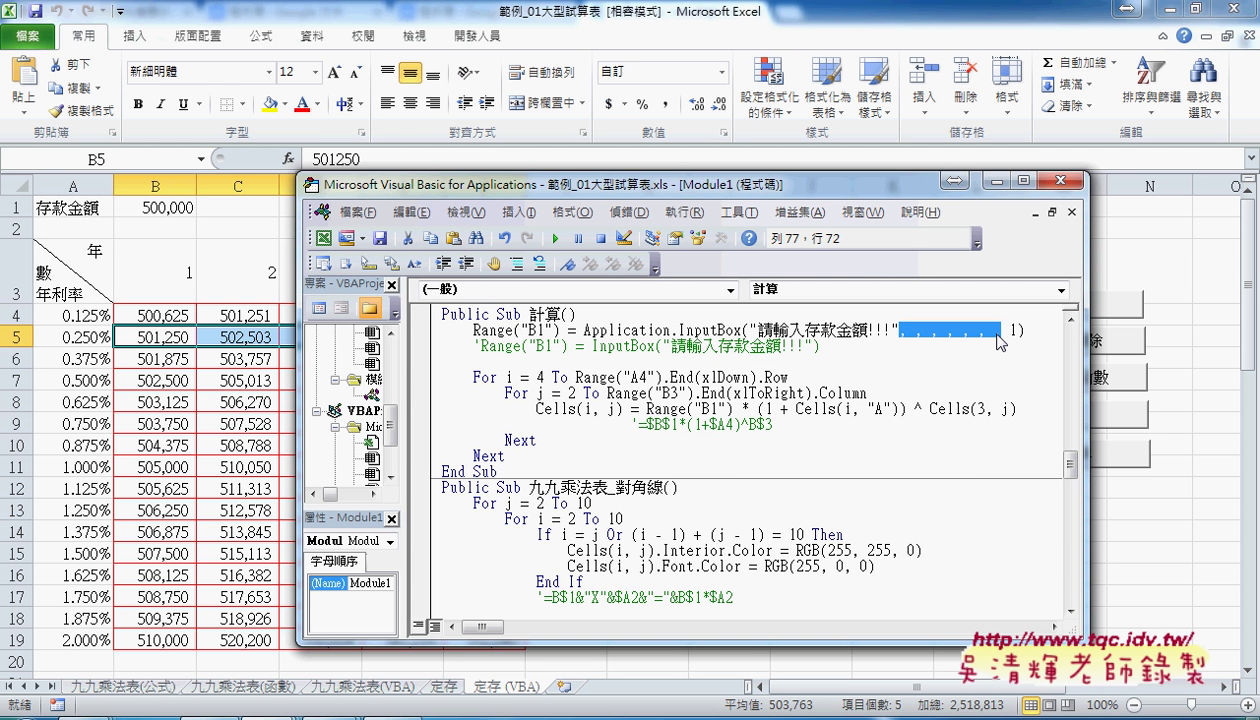
# Replace the empty commas with the named Type:=1 argument and open Application.InputBox Help
pyautogui.moveTo(1008, 330); pyautogui.dragTo(914, 336)
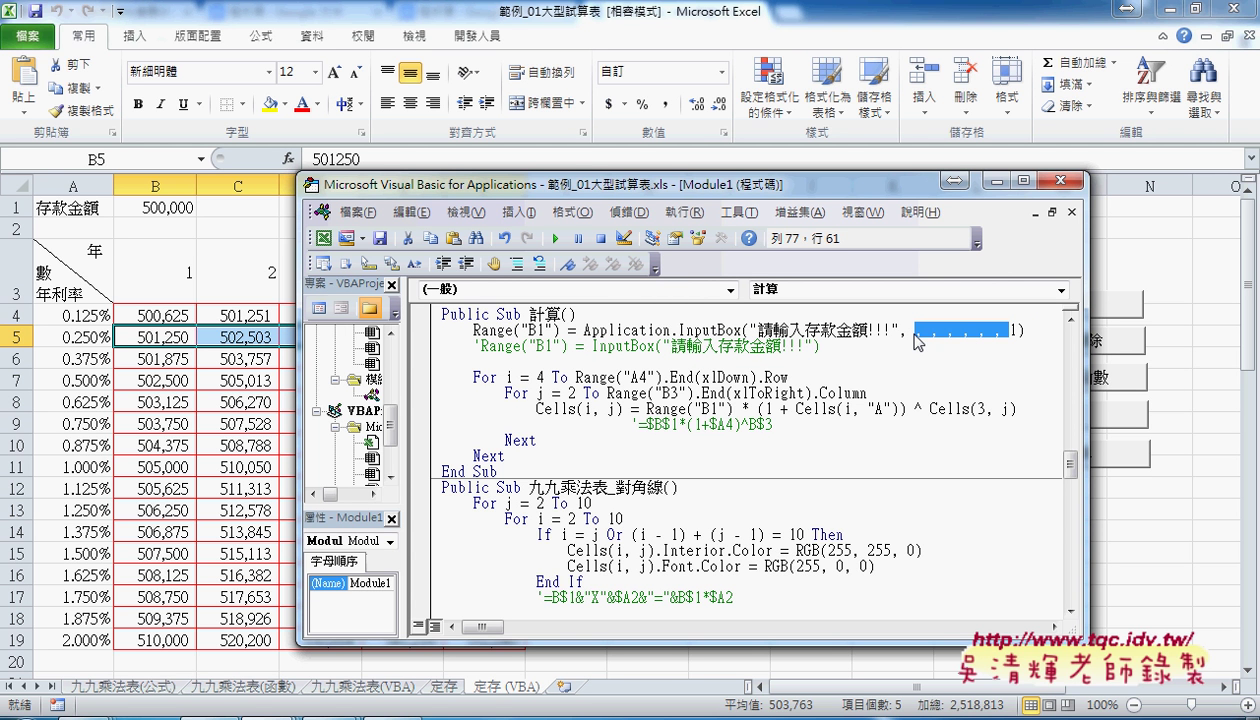
pyautogui.write('typ')
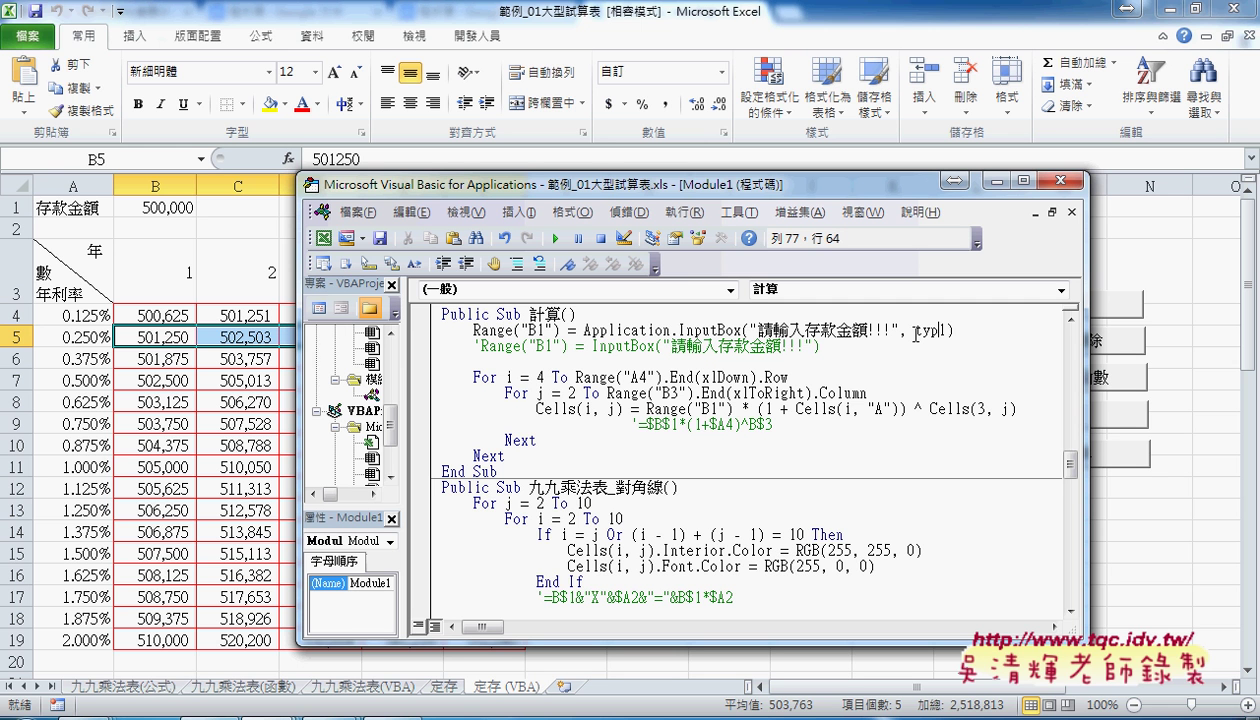
pyautogui.write('e:')
pyautogui.write('=')
pyautogui.press('Down')
pyautogui.press('Down')
pyautogui.press('Down')
pyautogui.moveTo(914, 329); pyautogui.dragTo(947, 329)
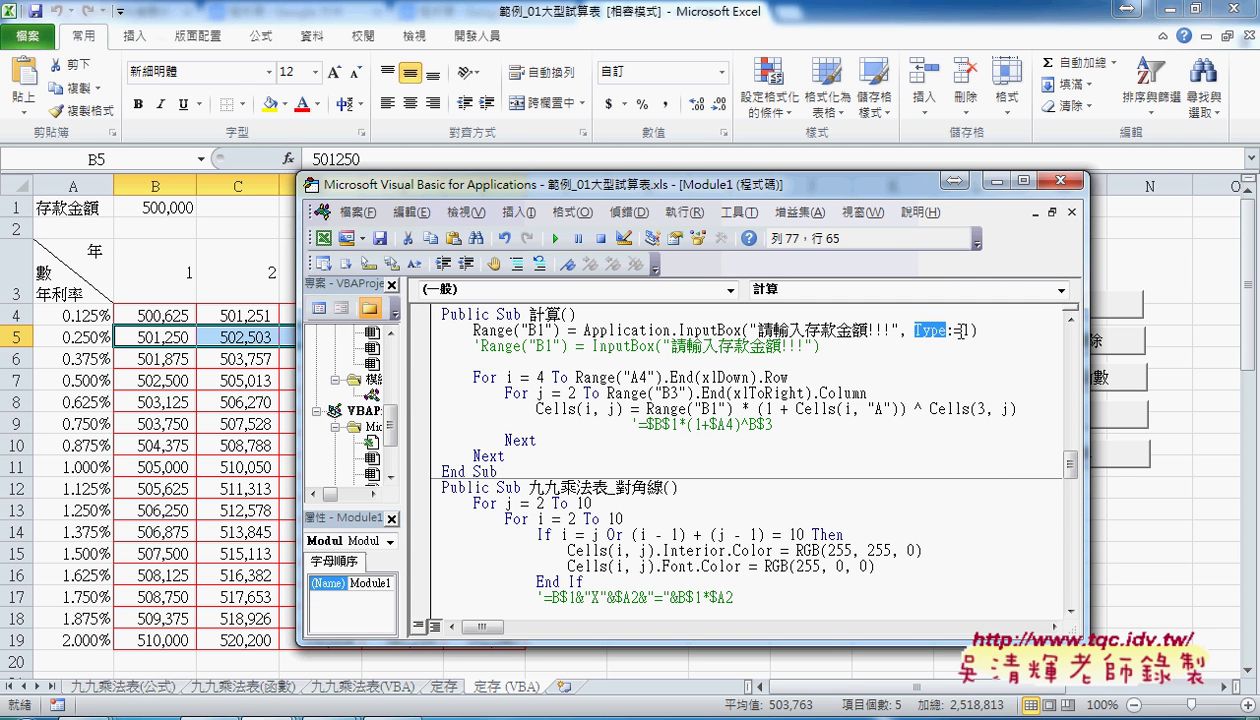
pyautogui.doubleClick(965, 330)
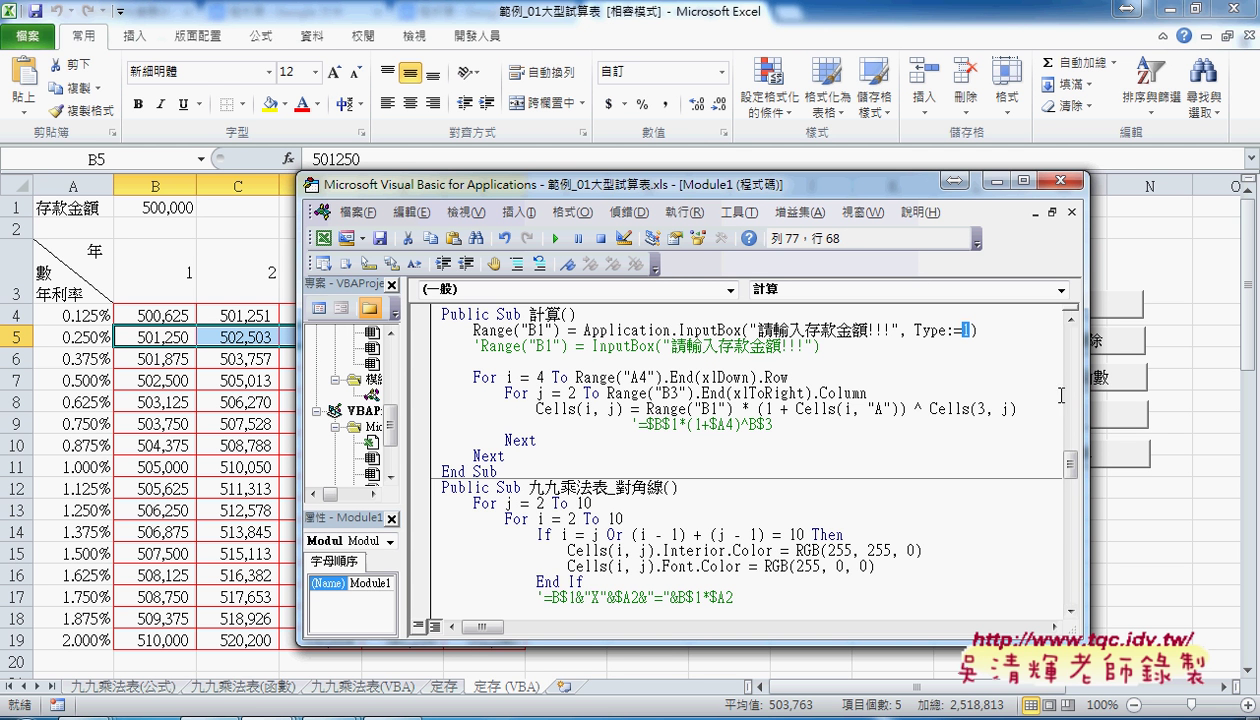
pyautogui.click(757, 330)
pyautogui.press('F1')
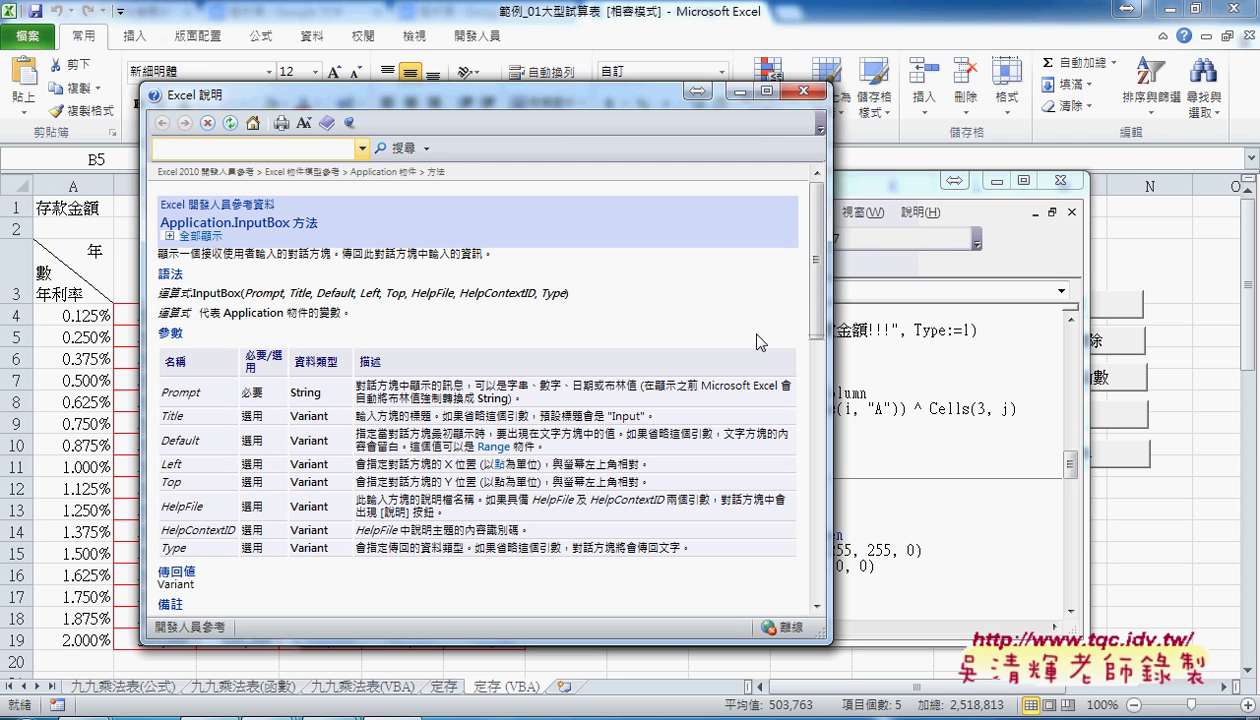
# Close Help and the code editor, run 計算 with aaa, and dismiss the invalid-number error
pyautogui.click(789, 630)
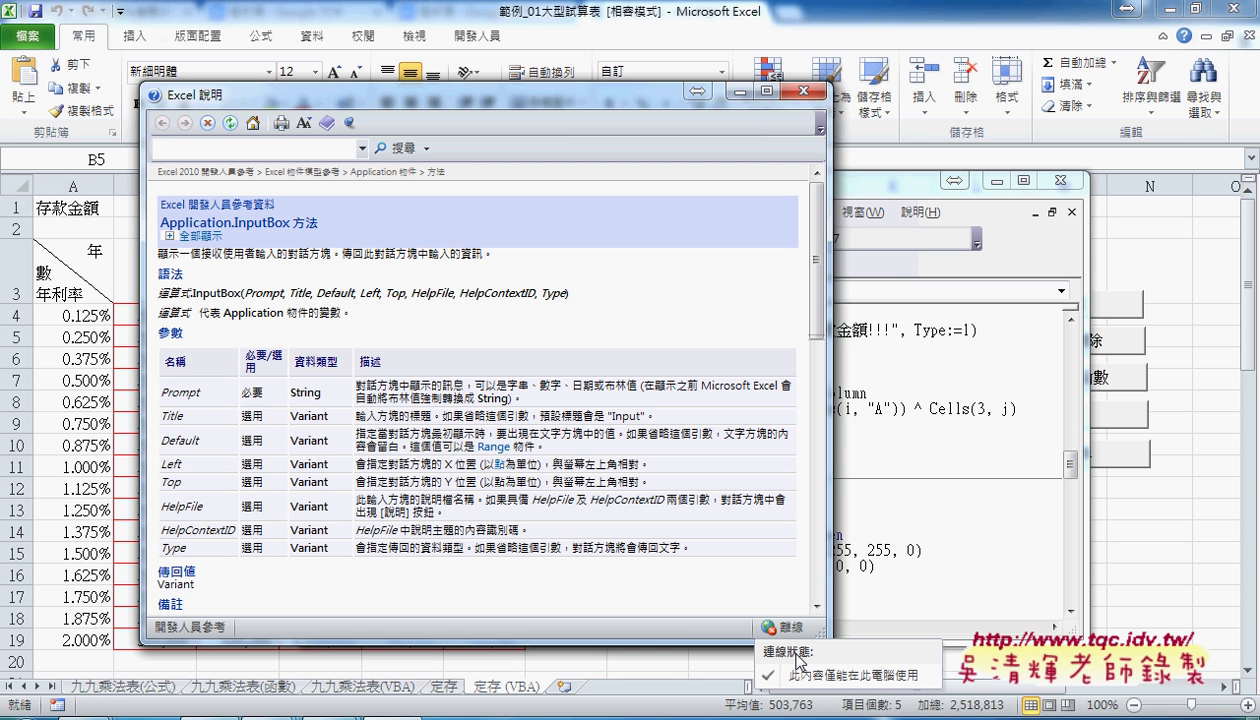
pyautogui.click(805, 92)
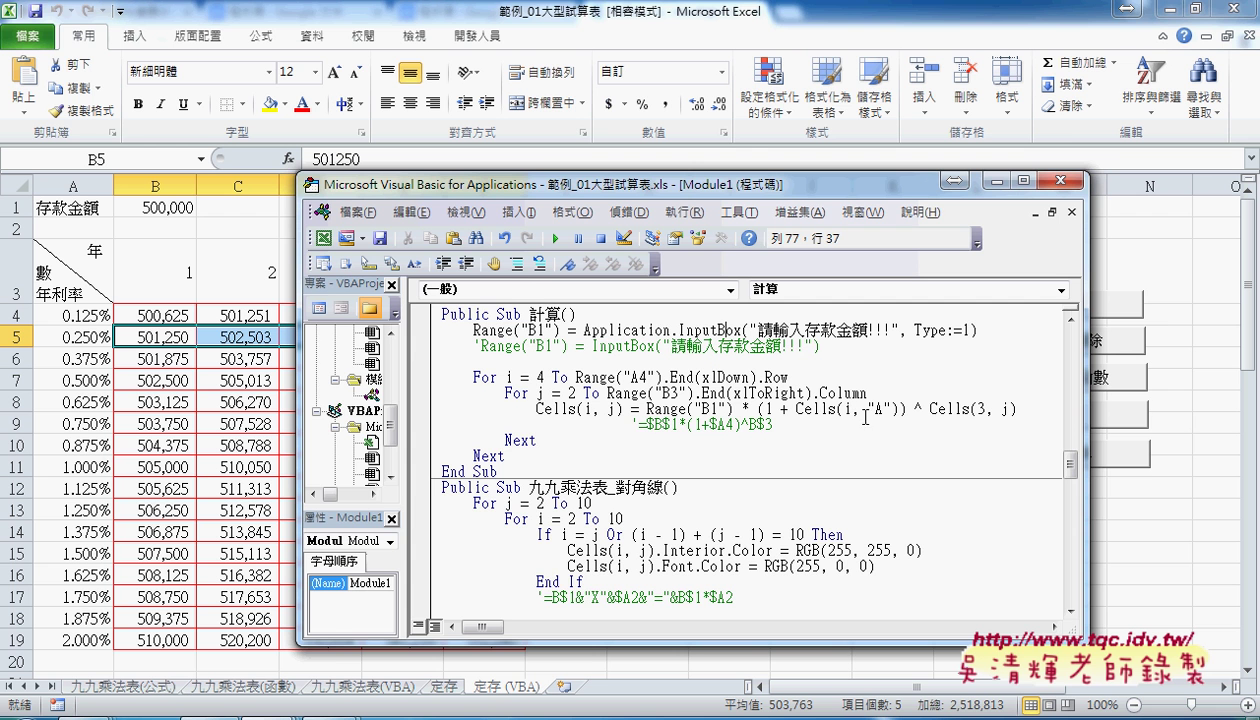
pyautogui.click(1056, 184)
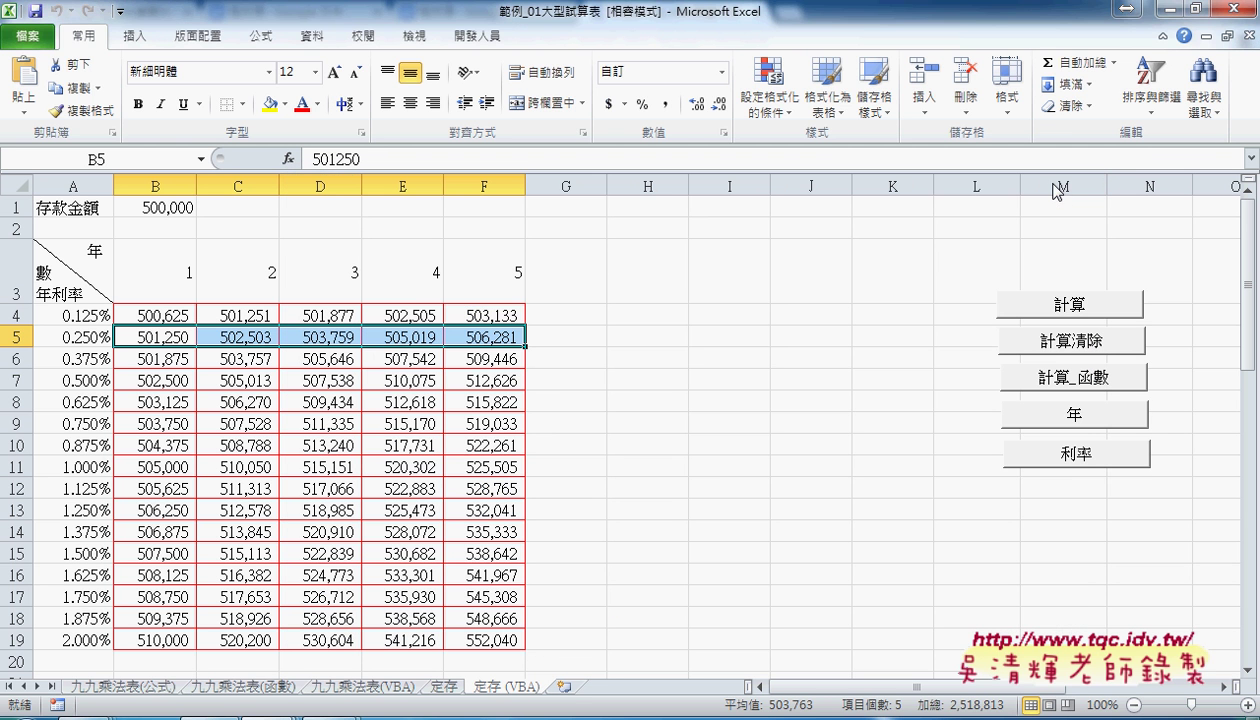
pyautogui.click(1056, 308)
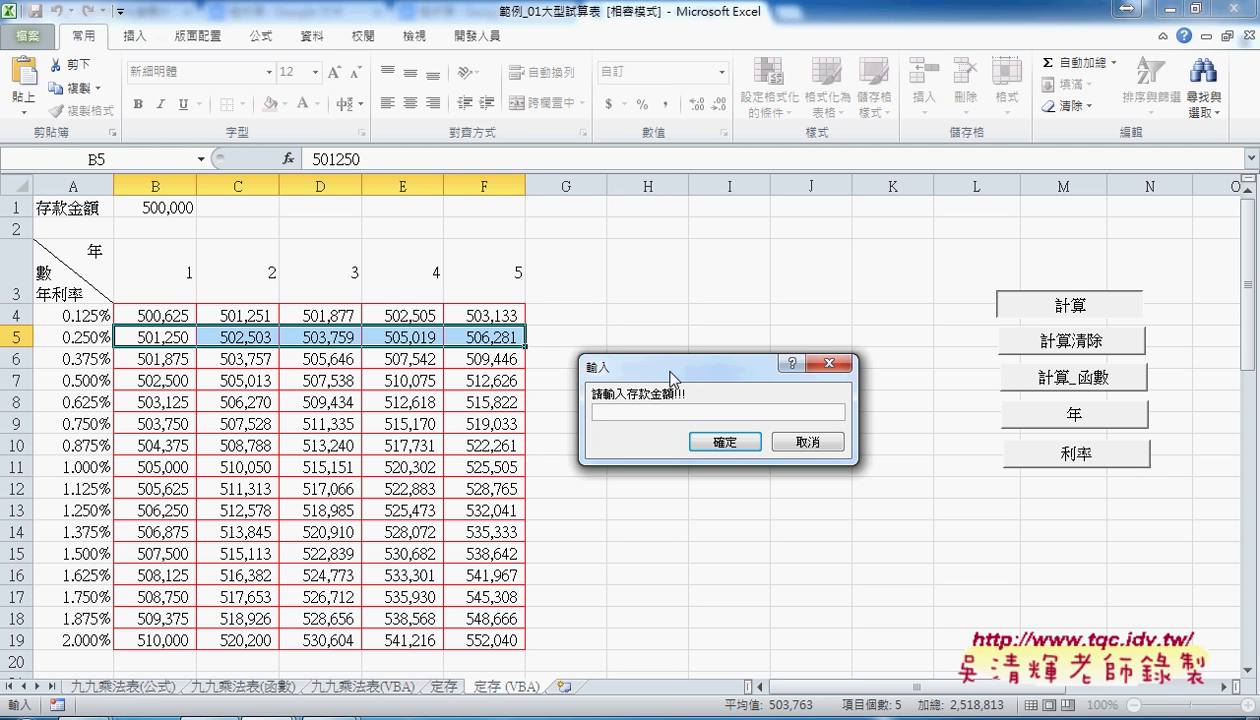
pyautogui.write('aaa')
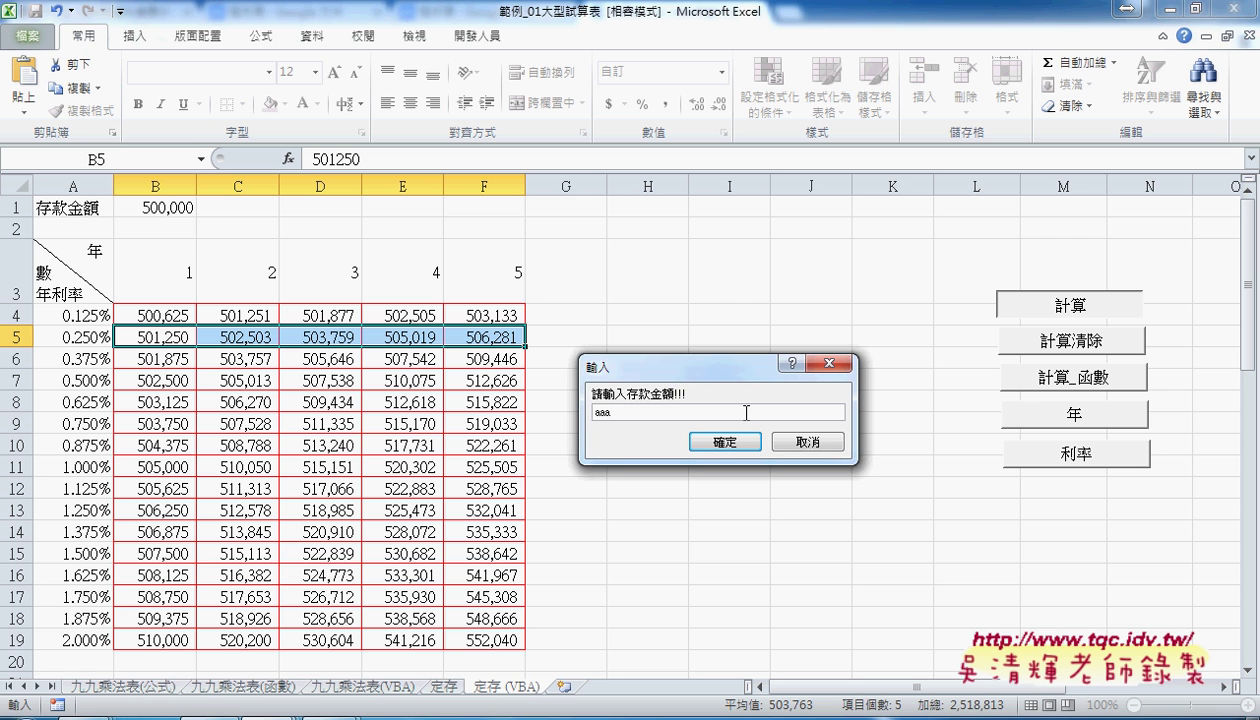
pyautogui.click(745, 441)
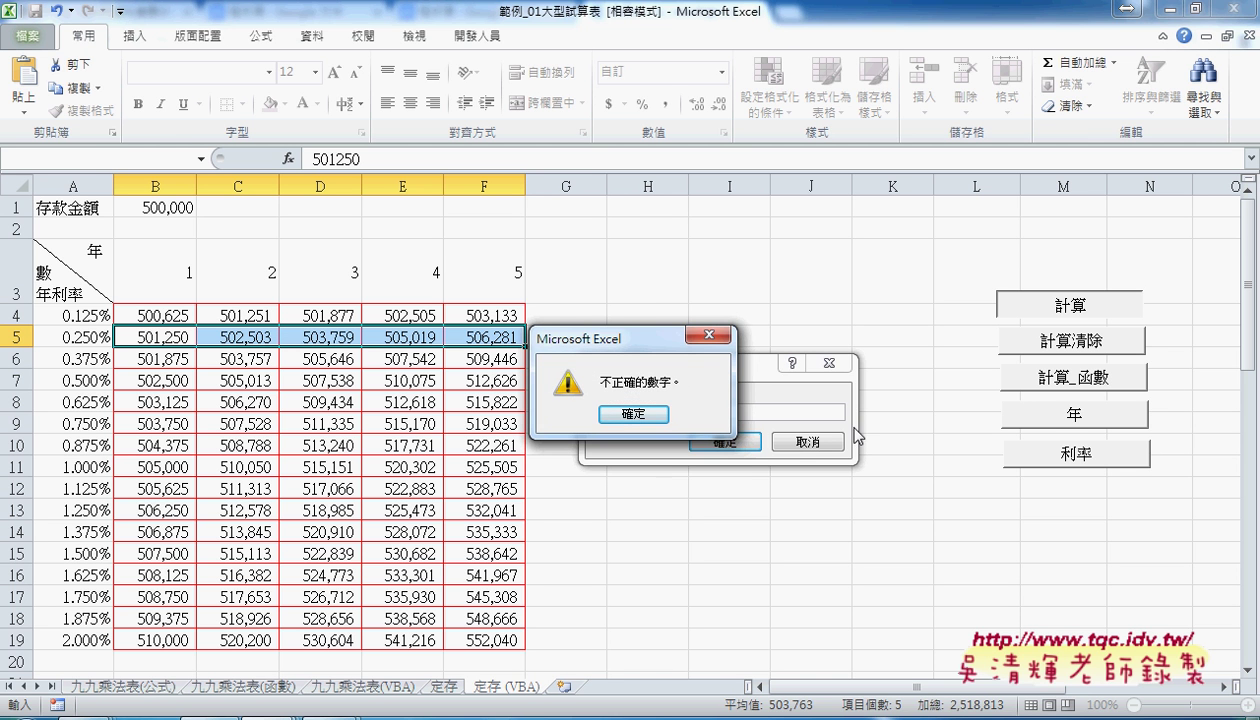
pyautogui.click(630, 414)
# Enter a 1000000 deposit, then clear the B4:F19 results with 計算清除
pyautogui.write('1')
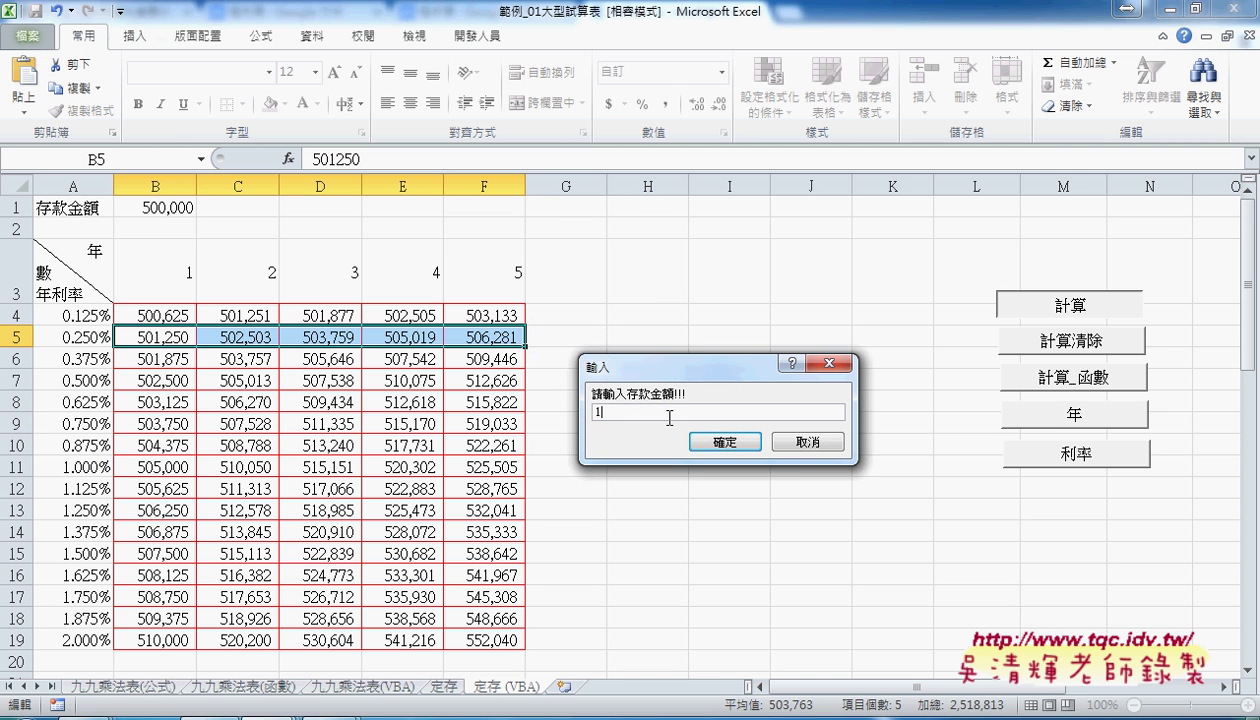
pyautogui.write('000000')
pyautogui.press('Return')
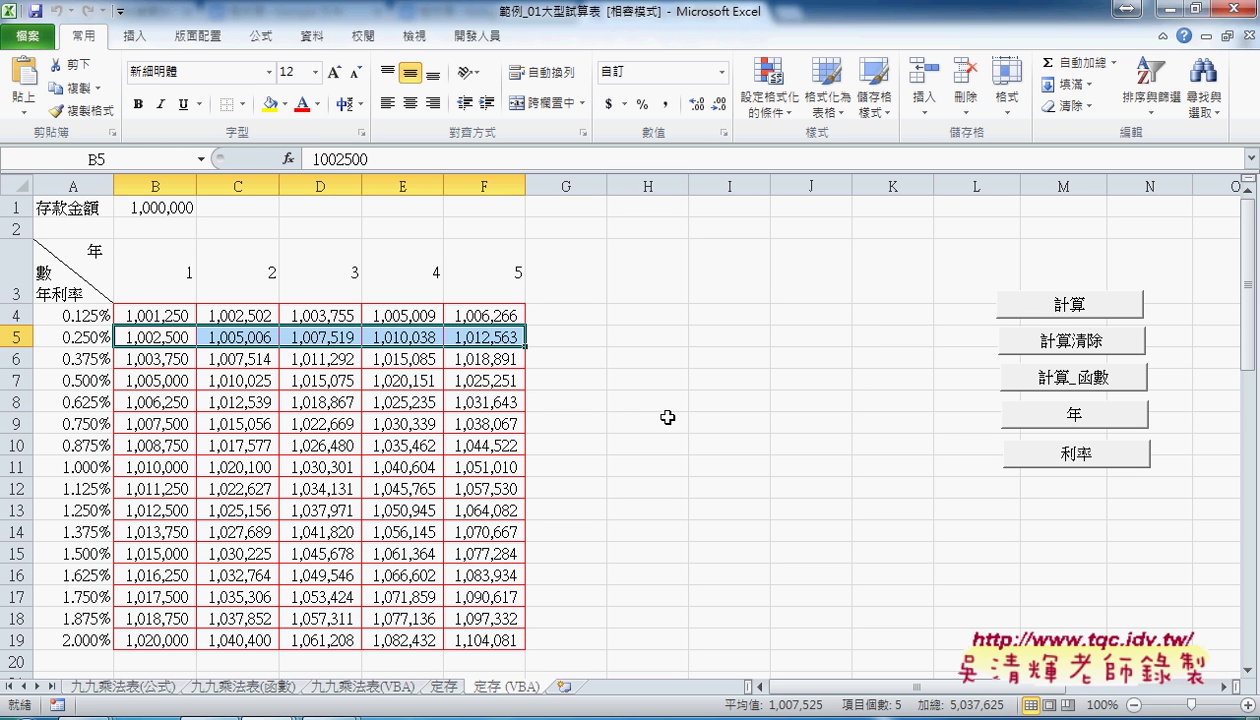
pyautogui.click(1068, 350)
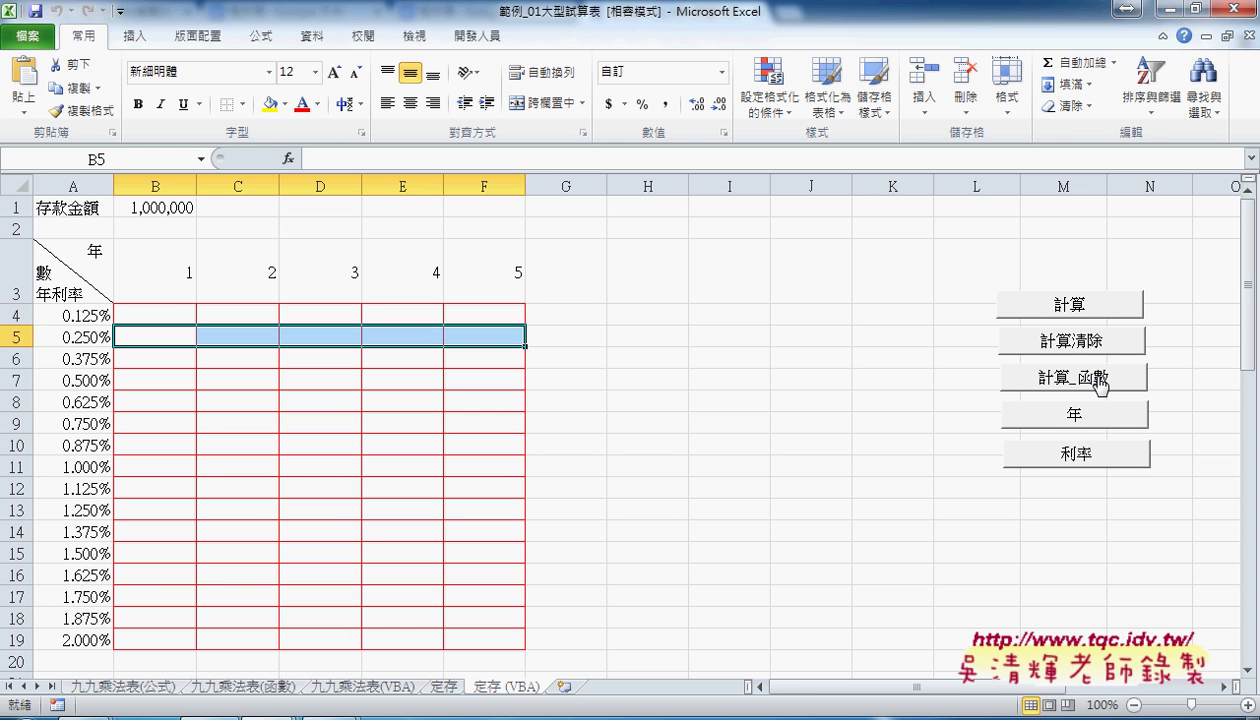
pyautogui.click(1100, 387)
# Open the 計算_函數 button's assigned macro for editing and widen the code window
pyautogui.rightClick(1100, 387)
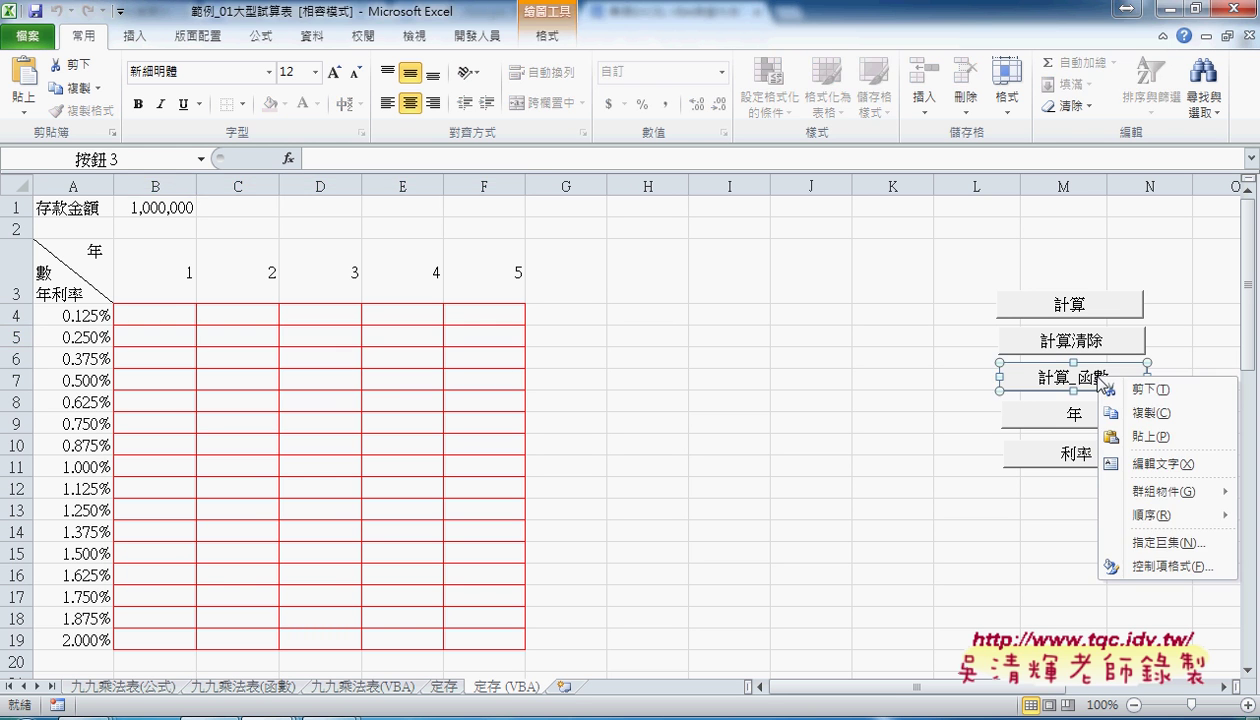
pyautogui.click(1148, 535)
pyautogui.click(1205, 417)
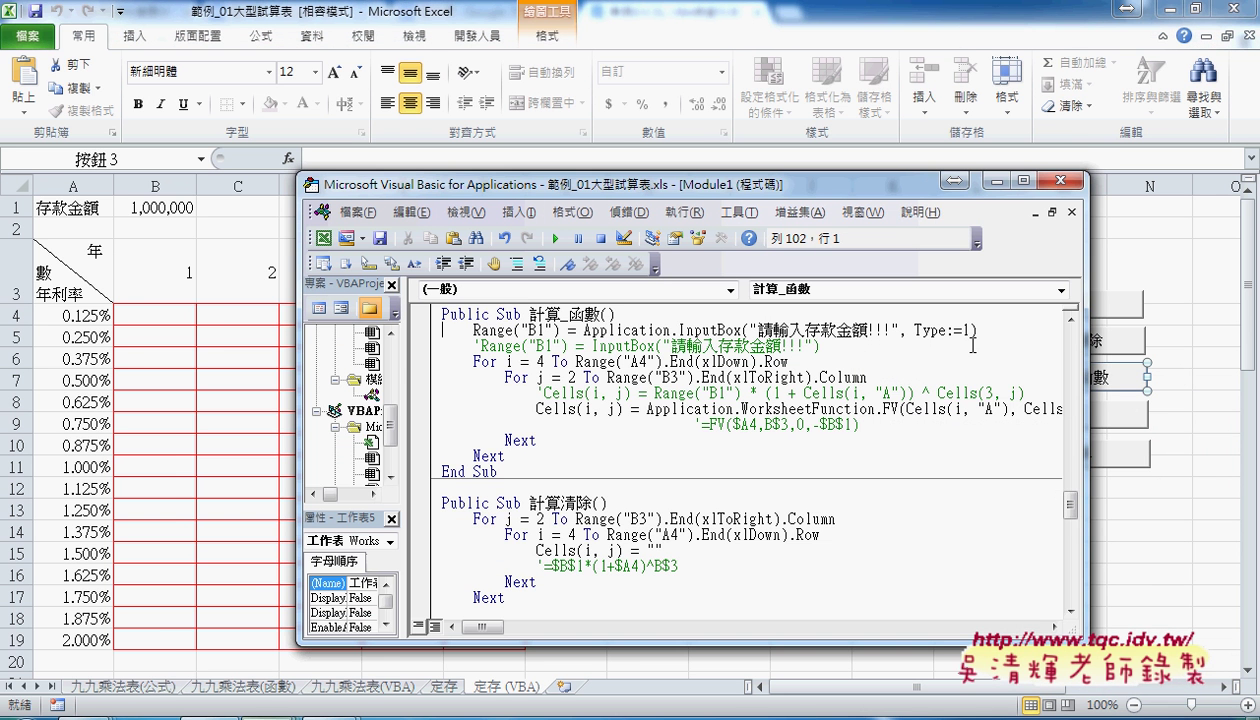
pyautogui.moveTo(881, 193); pyautogui.dragTo(729, 115)
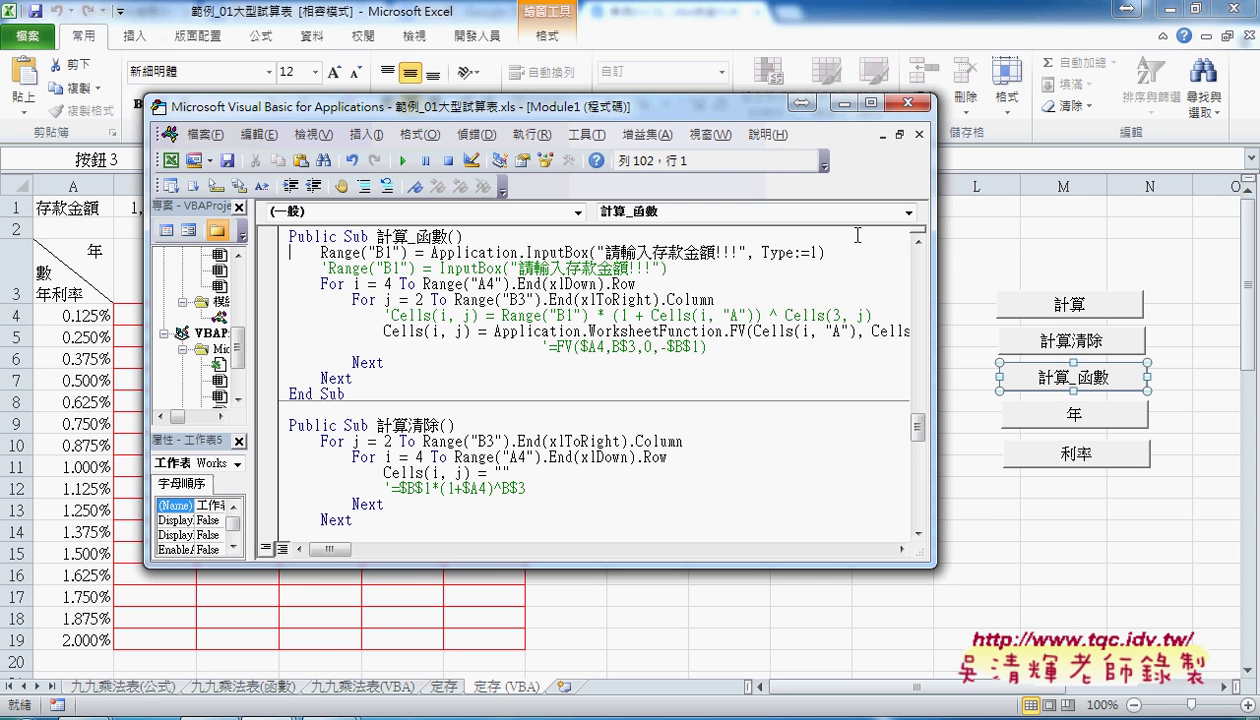
pyautogui.moveTo(933, 260); pyautogui.dragTo(1165, 260)
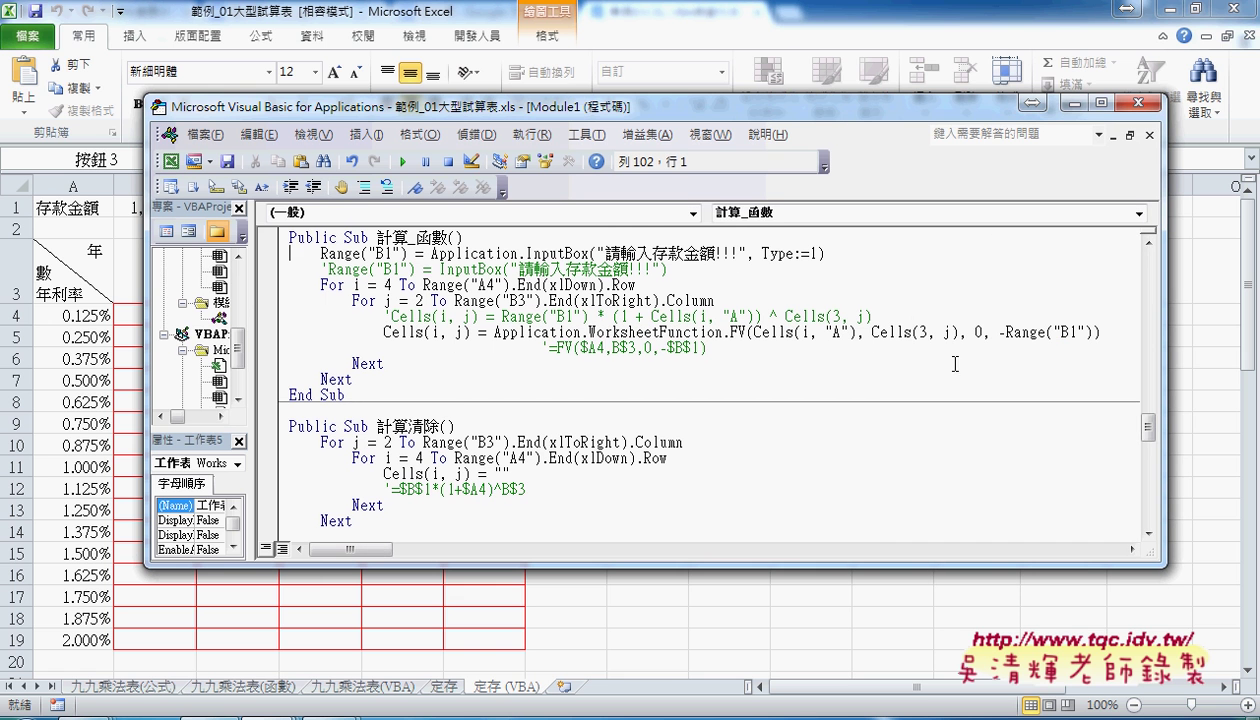
# Walk through the FV line's =FV comment, Application, WorksheetFunction and FV parts
pyautogui.click(555, 350)
pyautogui.moveTo(555, 350); pyautogui.dragTo(714, 353)
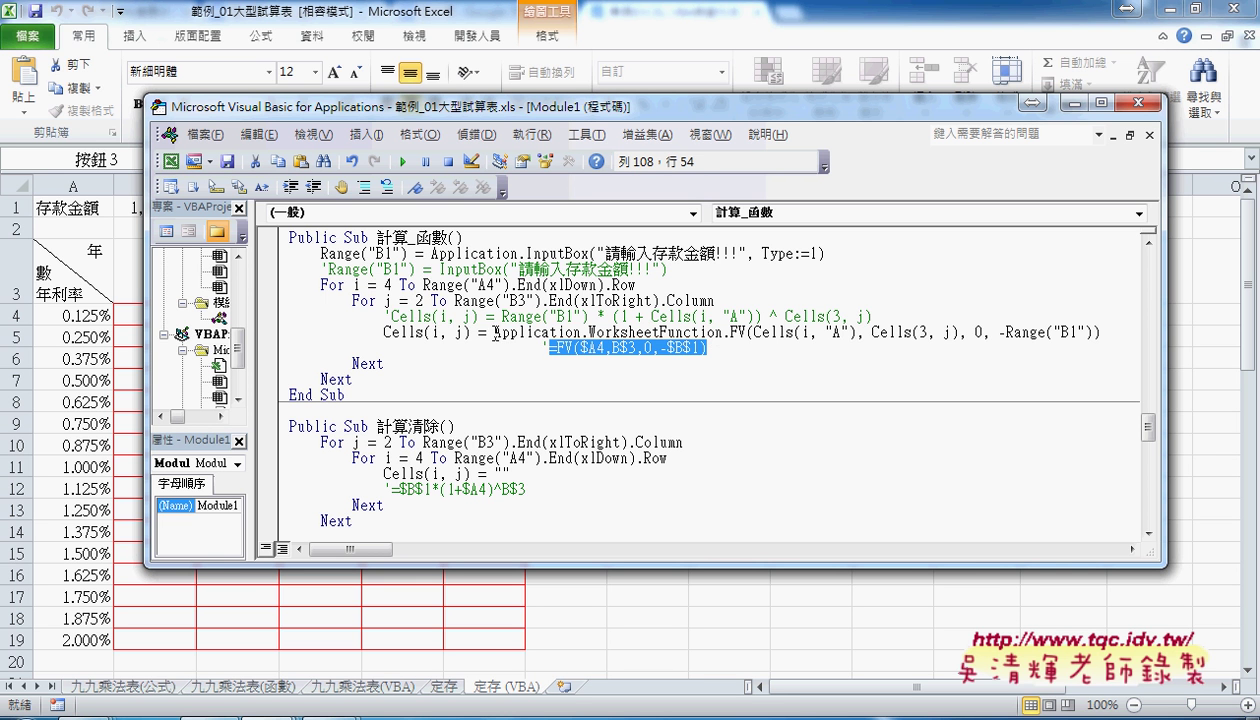
pyautogui.moveTo(494, 332); pyautogui.dragTo(583, 332)
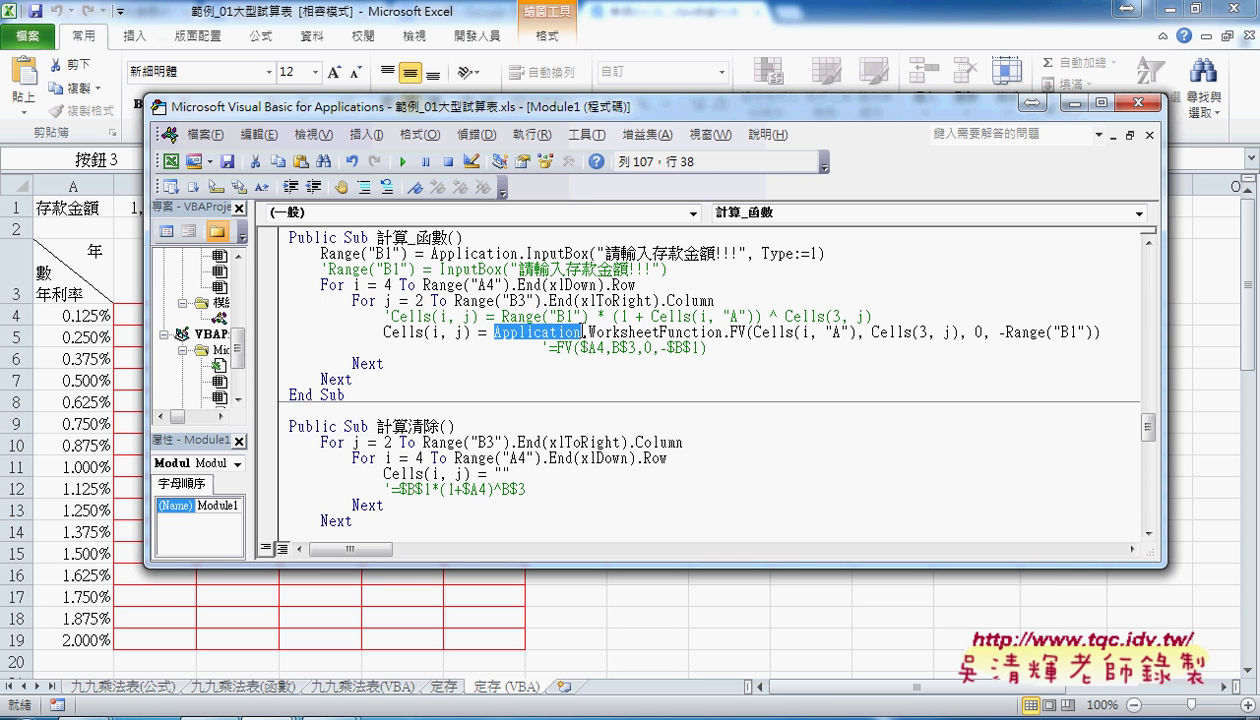
pyautogui.click(583, 332)
pyautogui.moveTo(583, 332); pyautogui.dragTo(724, 332)
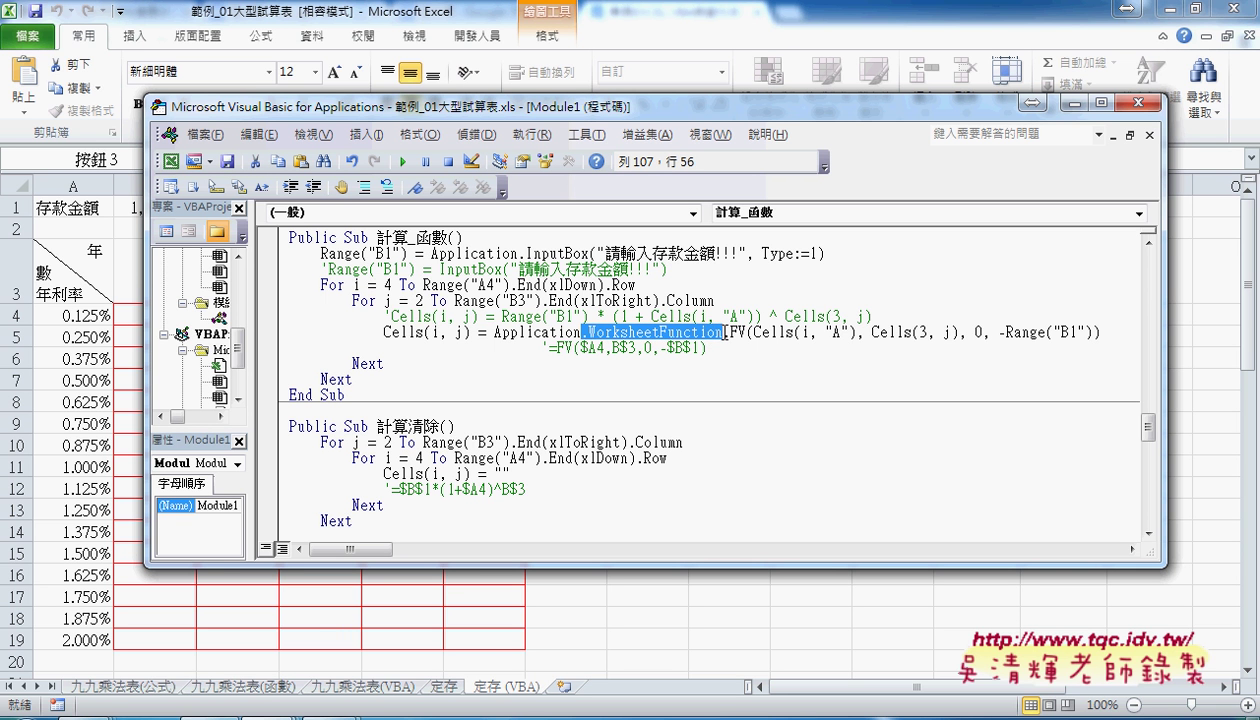
pyautogui.click(724, 332)
pyautogui.moveTo(724, 332); pyautogui.dragTo(747, 332)
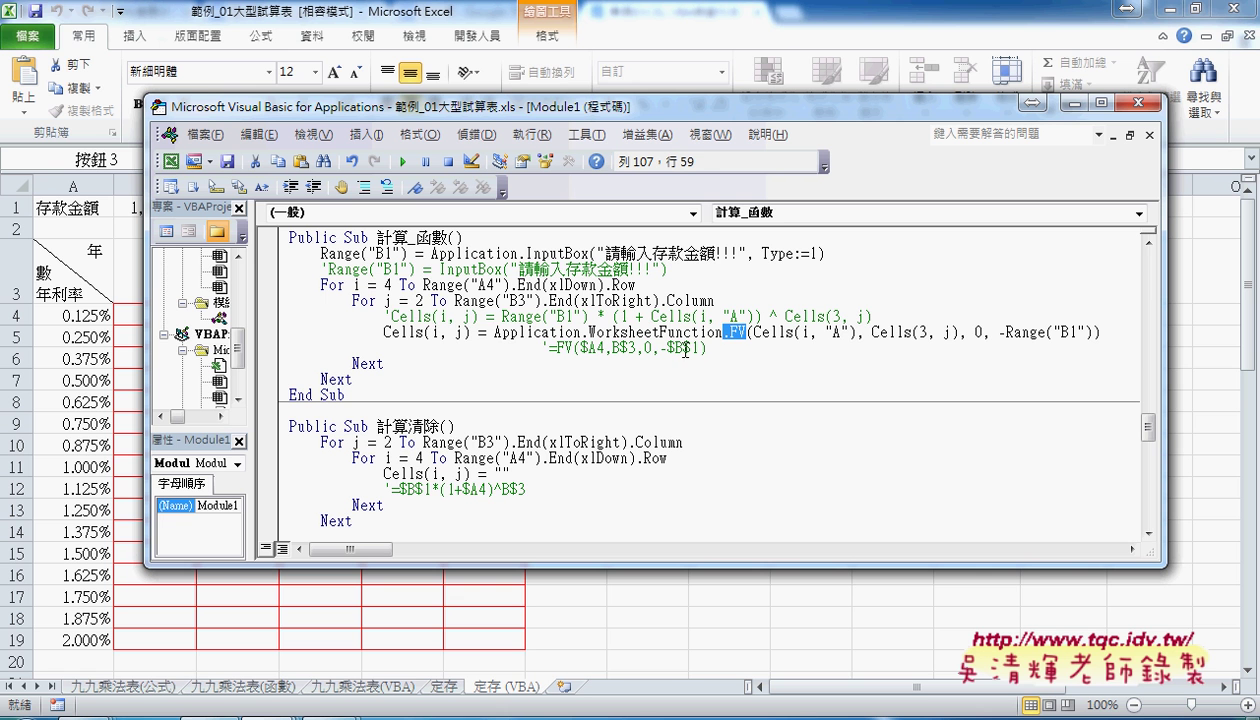
pyautogui.moveTo(493, 332); pyautogui.dragTo(581, 332)
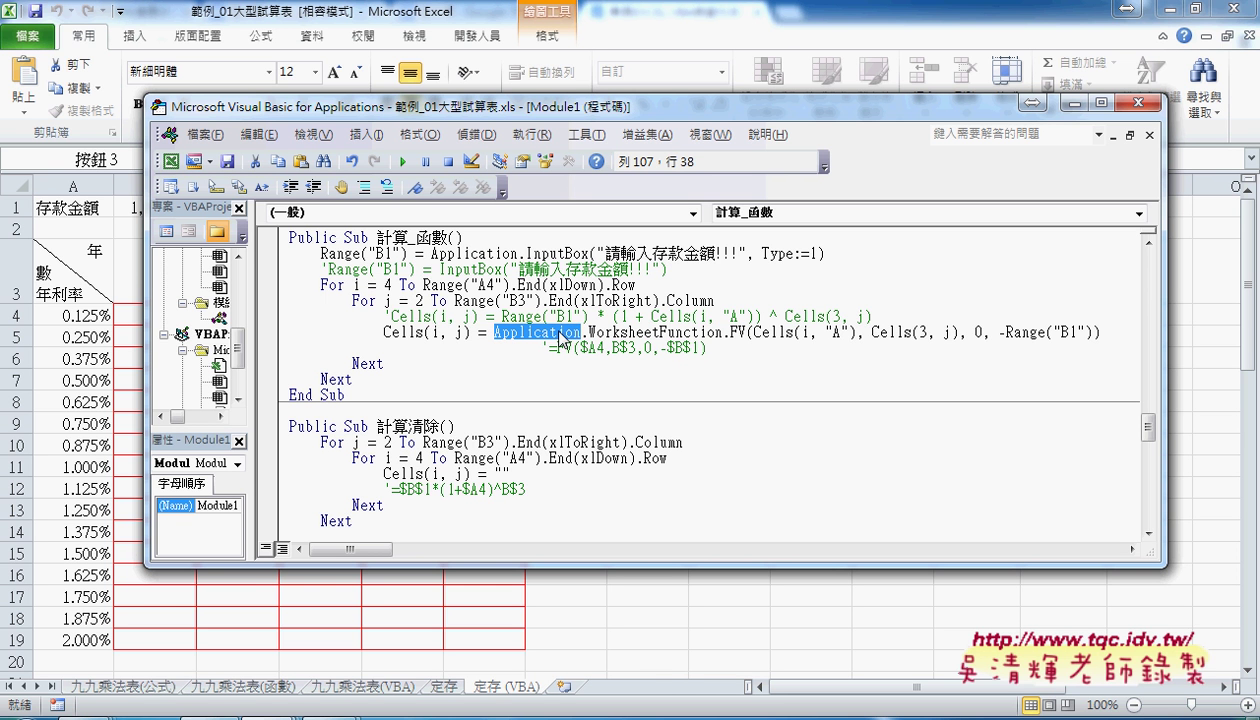
pyautogui.moveTo(582, 332); pyautogui.dragTo(723, 332)
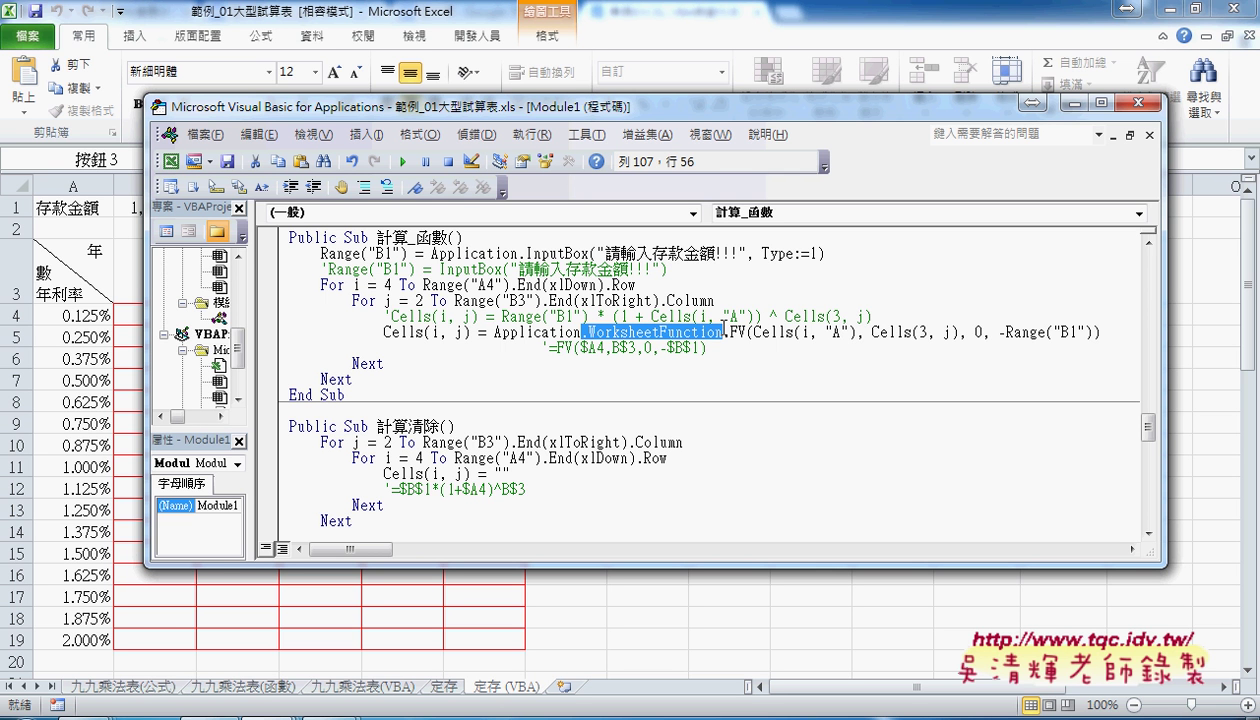
pyautogui.moveTo(746, 332); pyautogui.dragTo(730, 332)
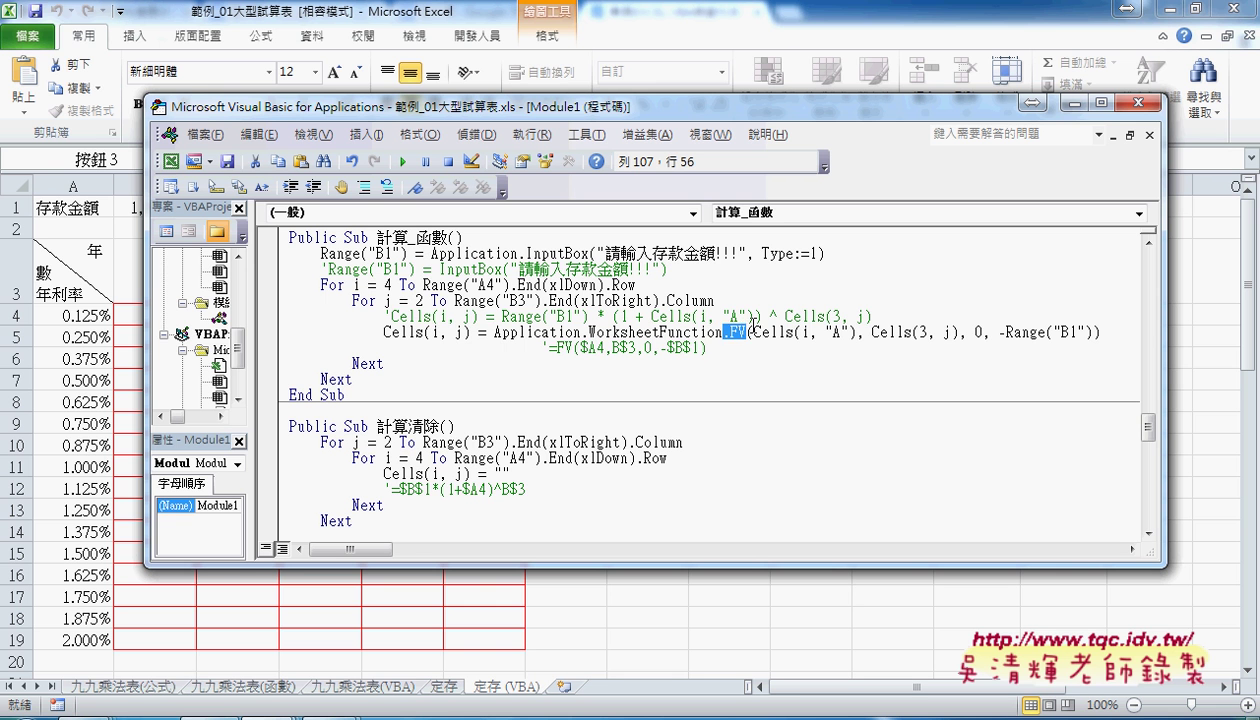
pyautogui.click(749, 333)
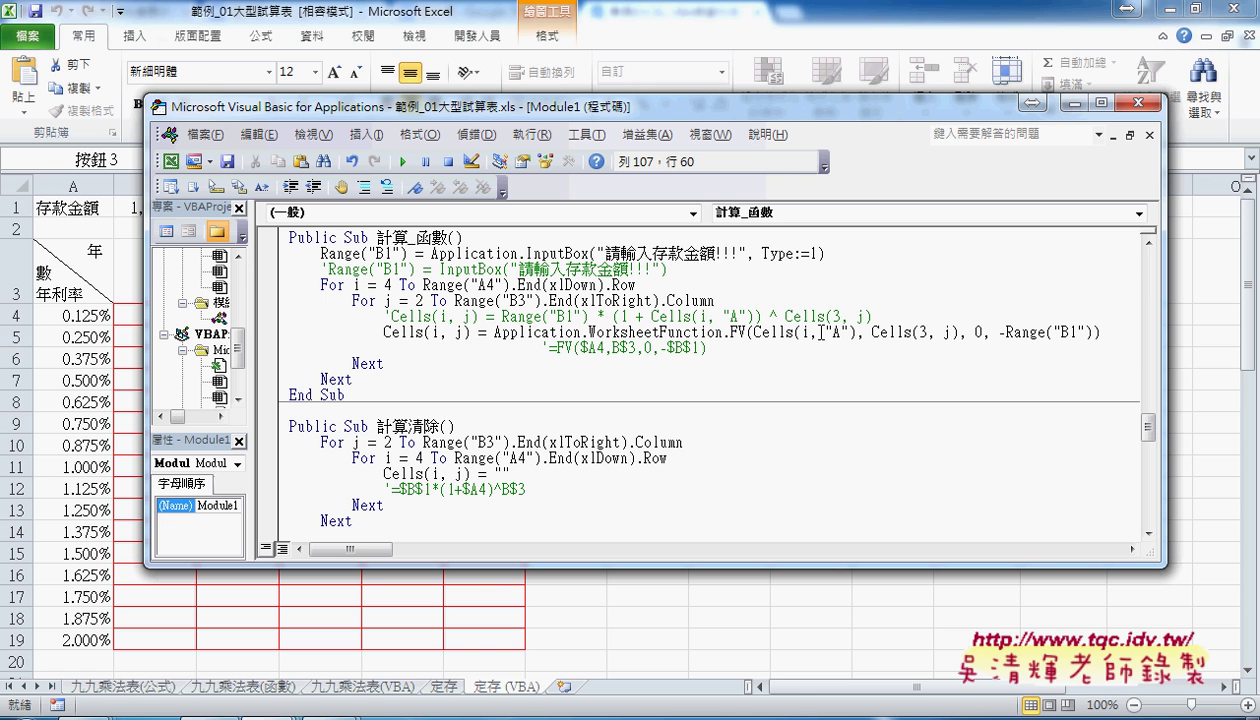
# Delete the Application.WorksheetFunction. prefix so the line calls FV directly
pyautogui.moveTo(493, 333); pyautogui.dragTo(730, 333)
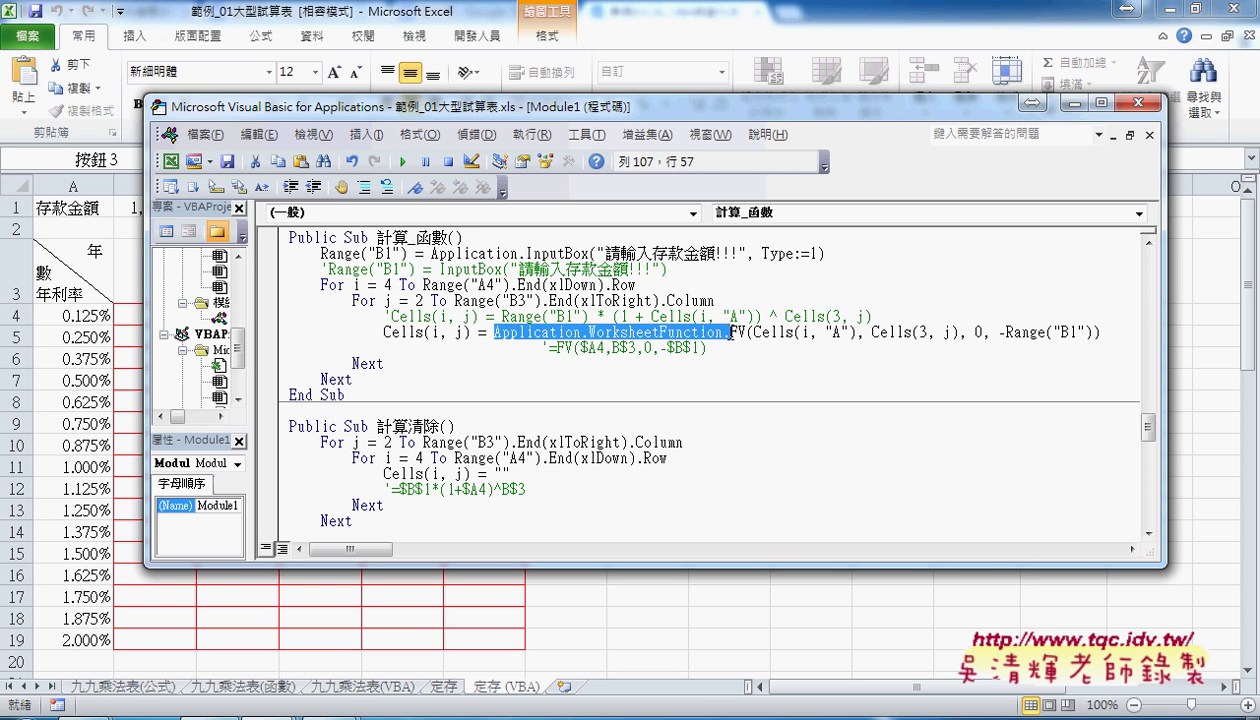
pyautogui.press('Delete')
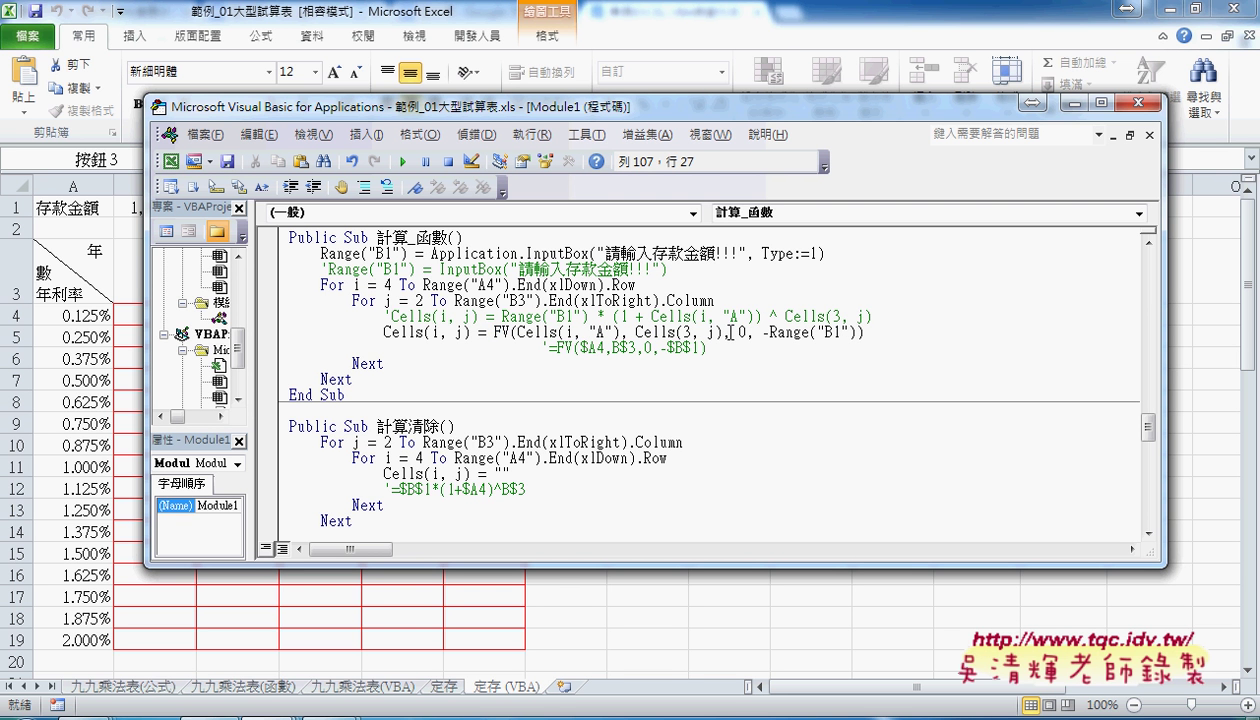
pyautogui.click(740, 490)
# Run 計算_函數 with a 100,000 deposit, filling the table from 100,125 to 110,408
pyautogui.click(796, 632)
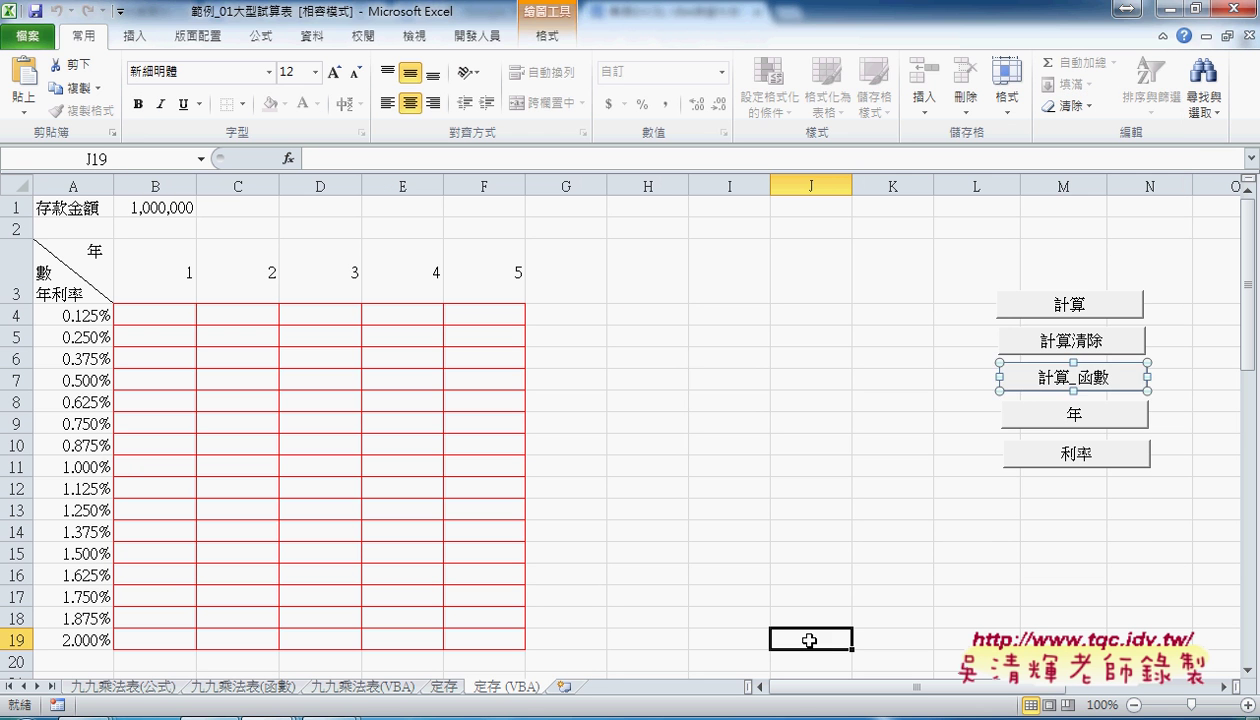
pyautogui.click(1077, 388)
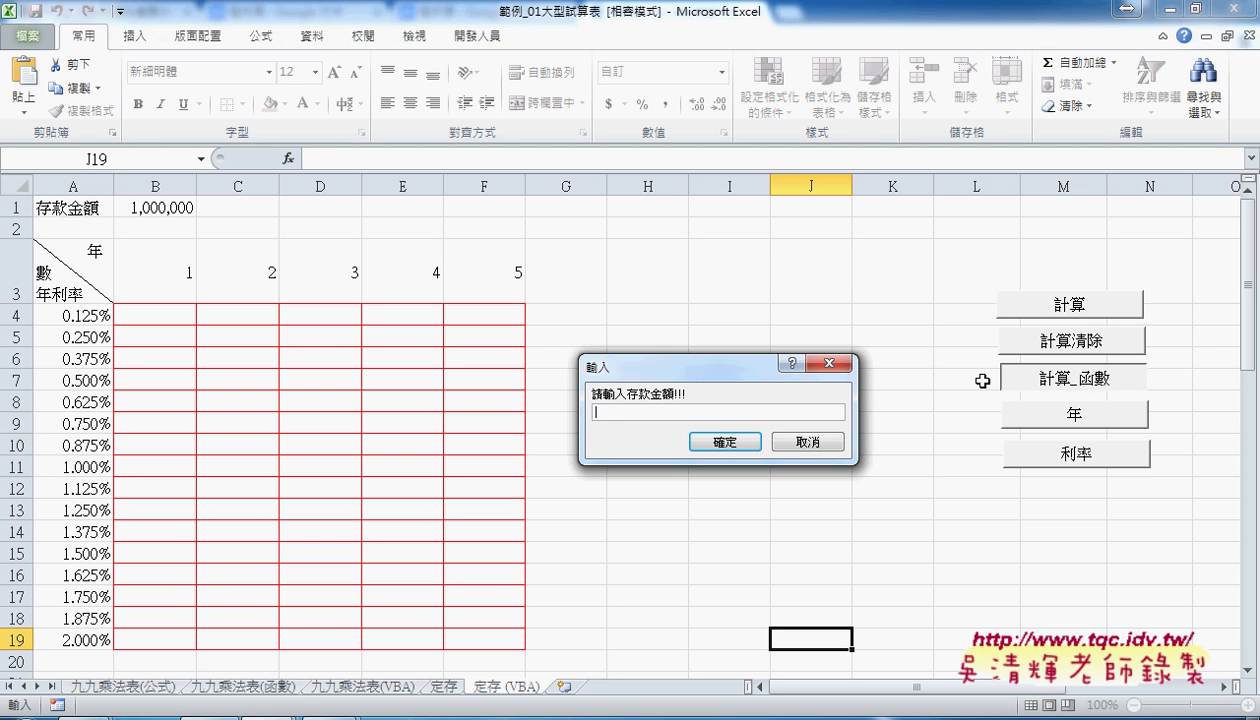
pyautogui.write('100,00')
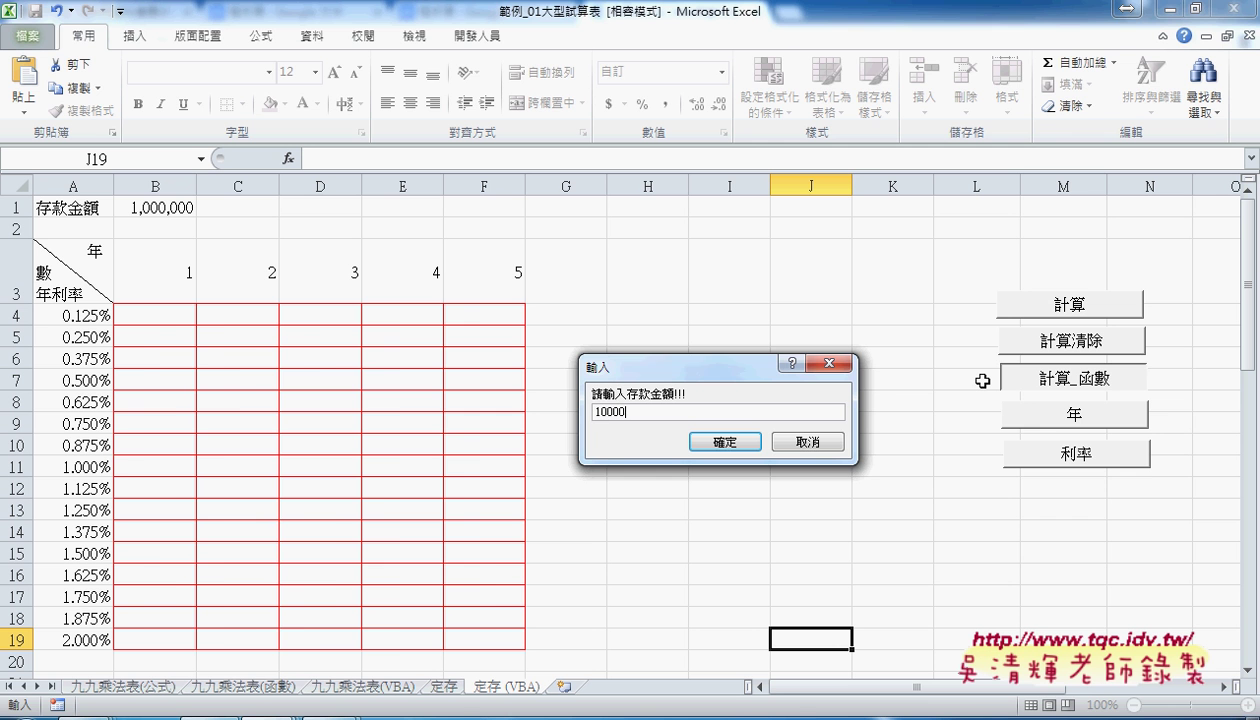
pyautogui.write('0')
pyautogui.press('Return')
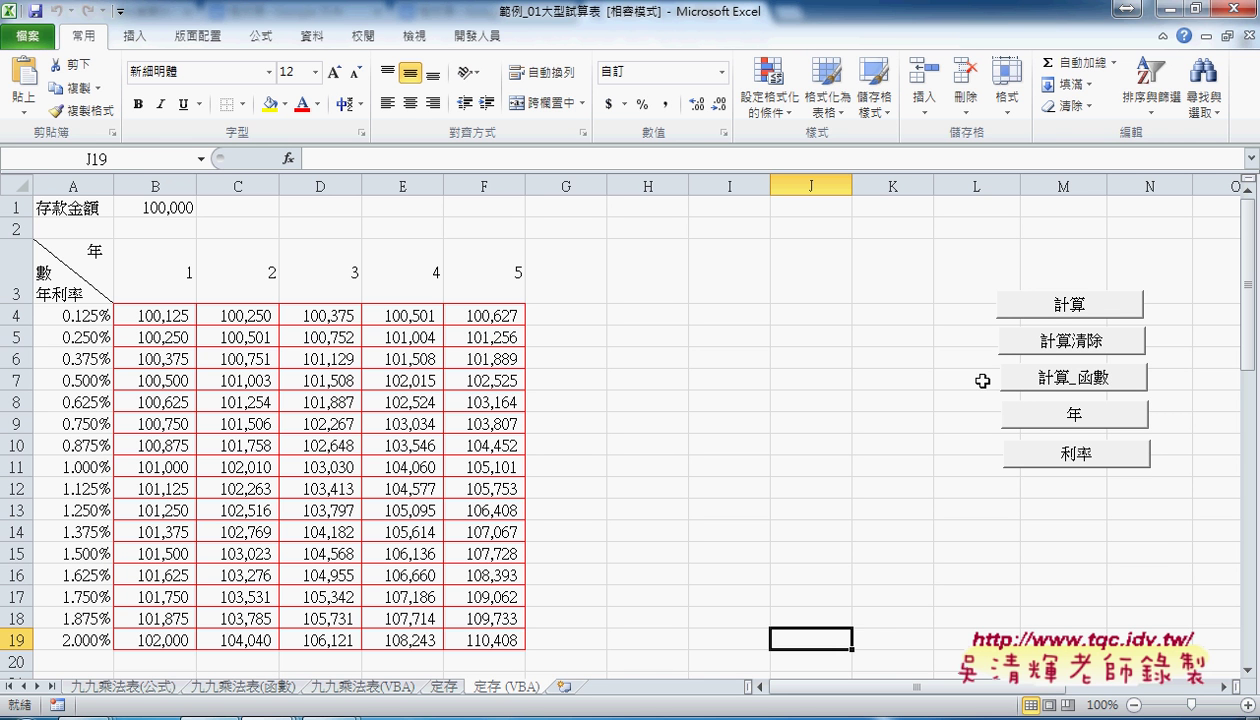
# Open the 計算_函數 button's macro code via Assign Macro > Edit
pyautogui.rightClick(1008, 382)
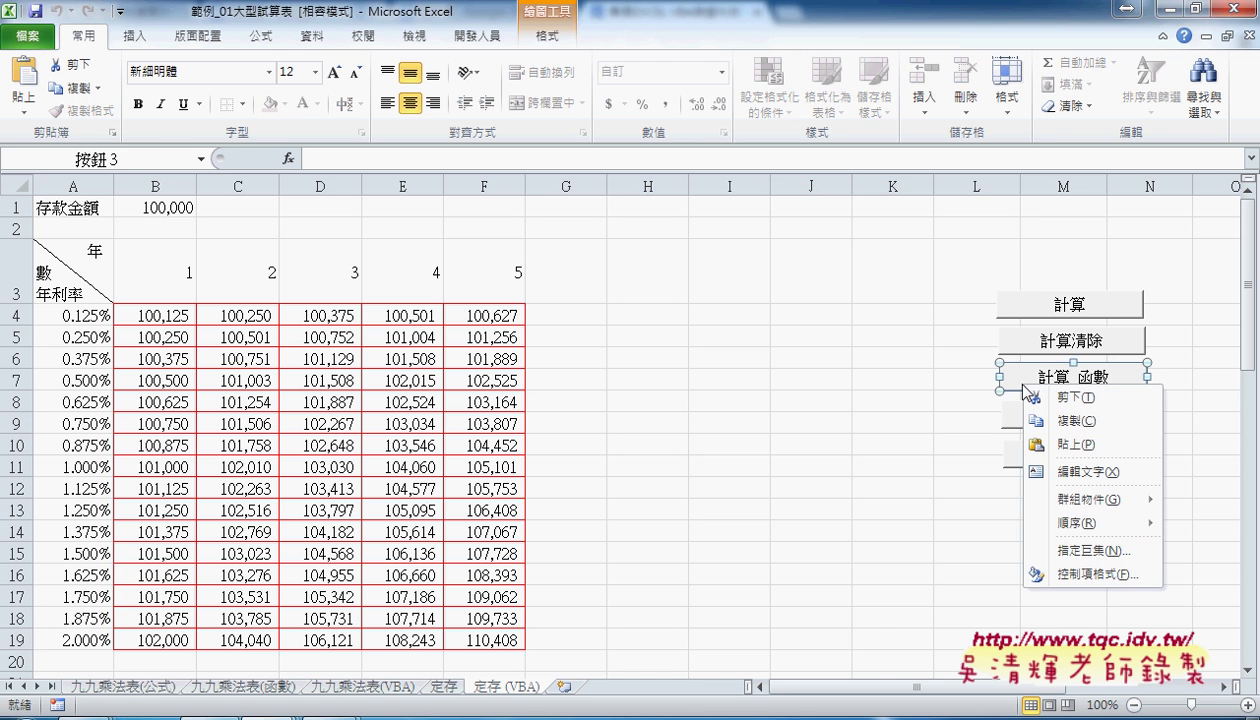
pyautogui.click(1062, 552)
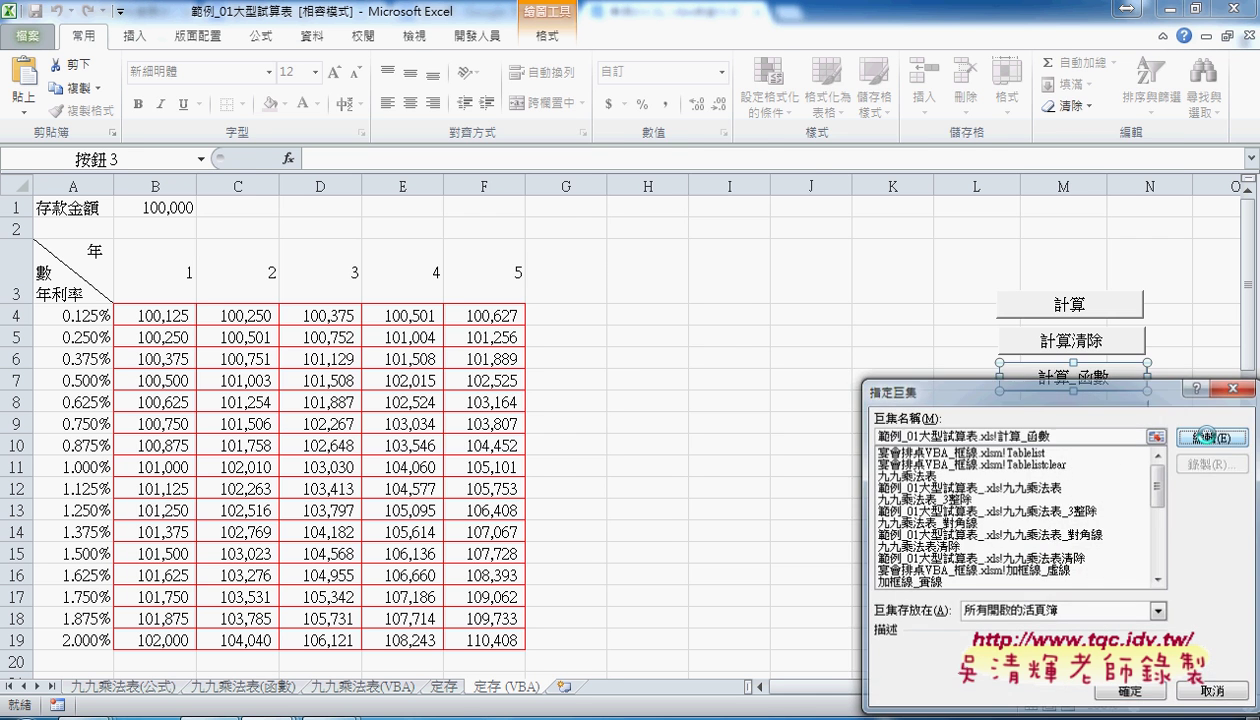
pyautogui.click(1195, 439)
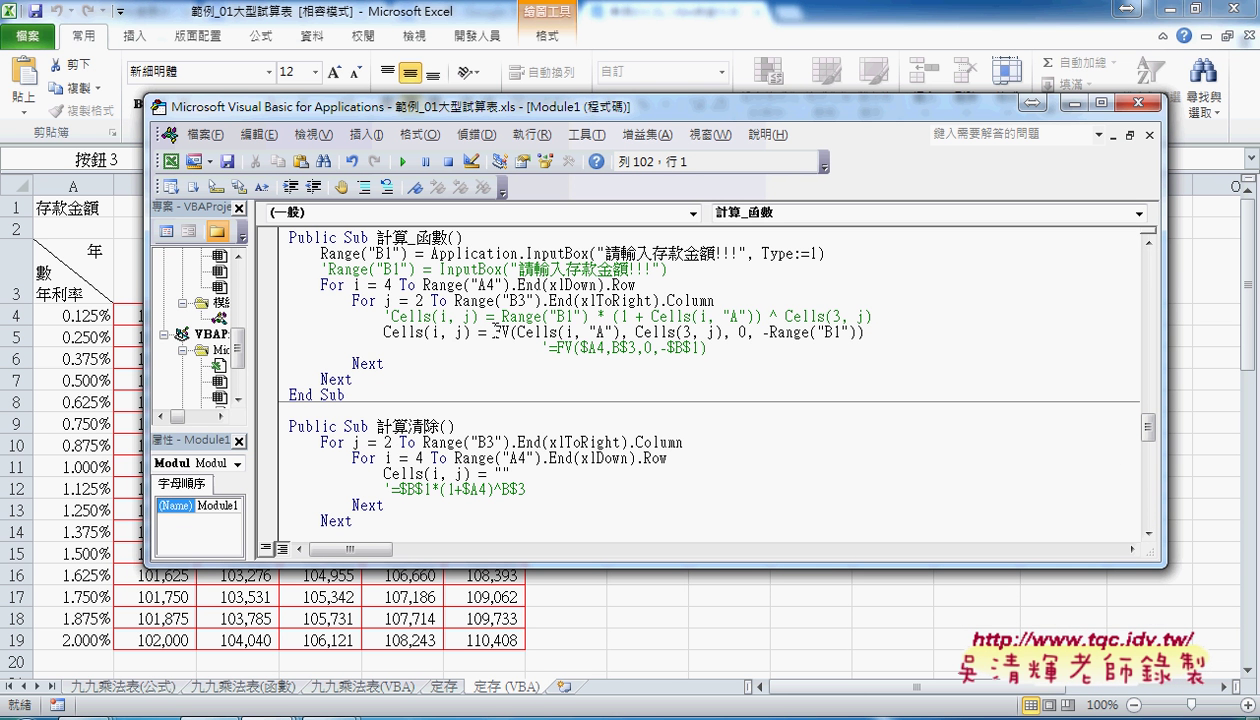
# Replace the FV arguments with an opening parenthesis to show the parameter tooltip
pyautogui.moveTo(494, 331); pyautogui.dragTo(486, 331)
pyautogui.moveTo(510, 332); pyautogui.dragTo(875, 331)
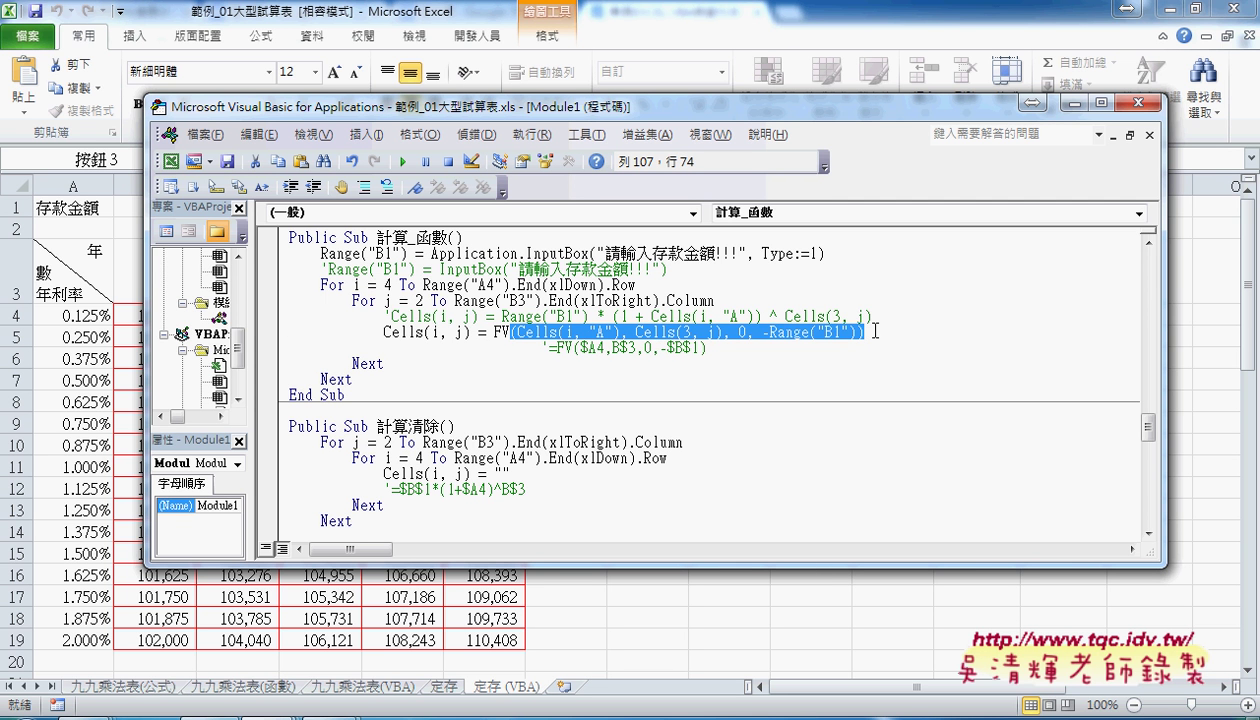
pyautogui.write('(i, j) = FV(')
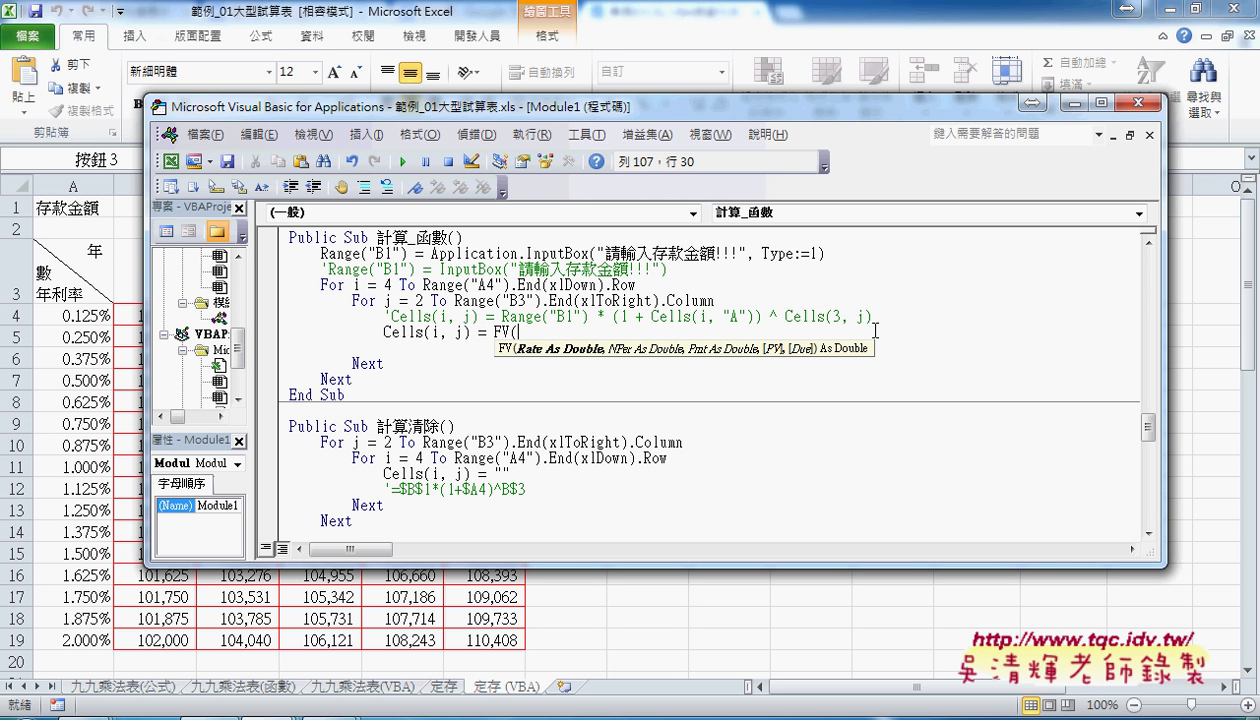
# Undo to restore the full FV call, then delete the Application.WorksheetFunction. prefix
pyautogui.hotkey('ctrl', 'z')
pyautogui.hotkey('ctrl', 'z')
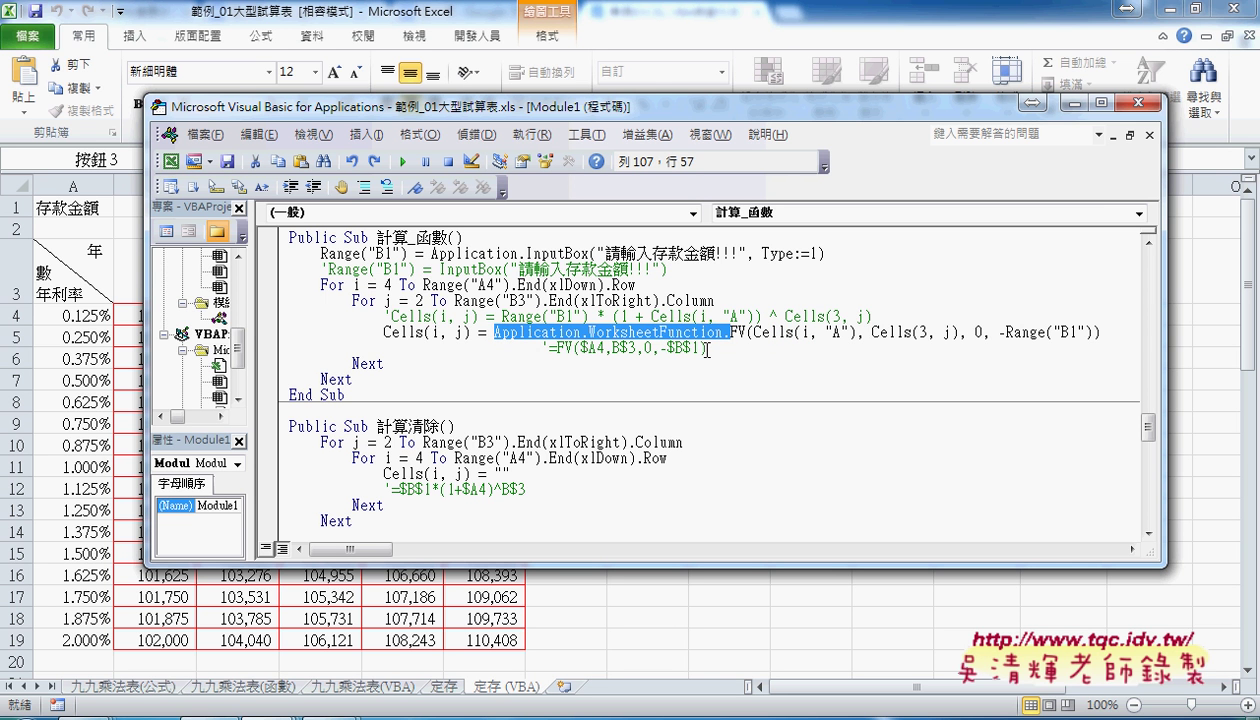
pyautogui.moveTo(494, 331); pyautogui.dragTo(724, 334)
pyautogui.press('Delete')
pyautogui.press('Delete')
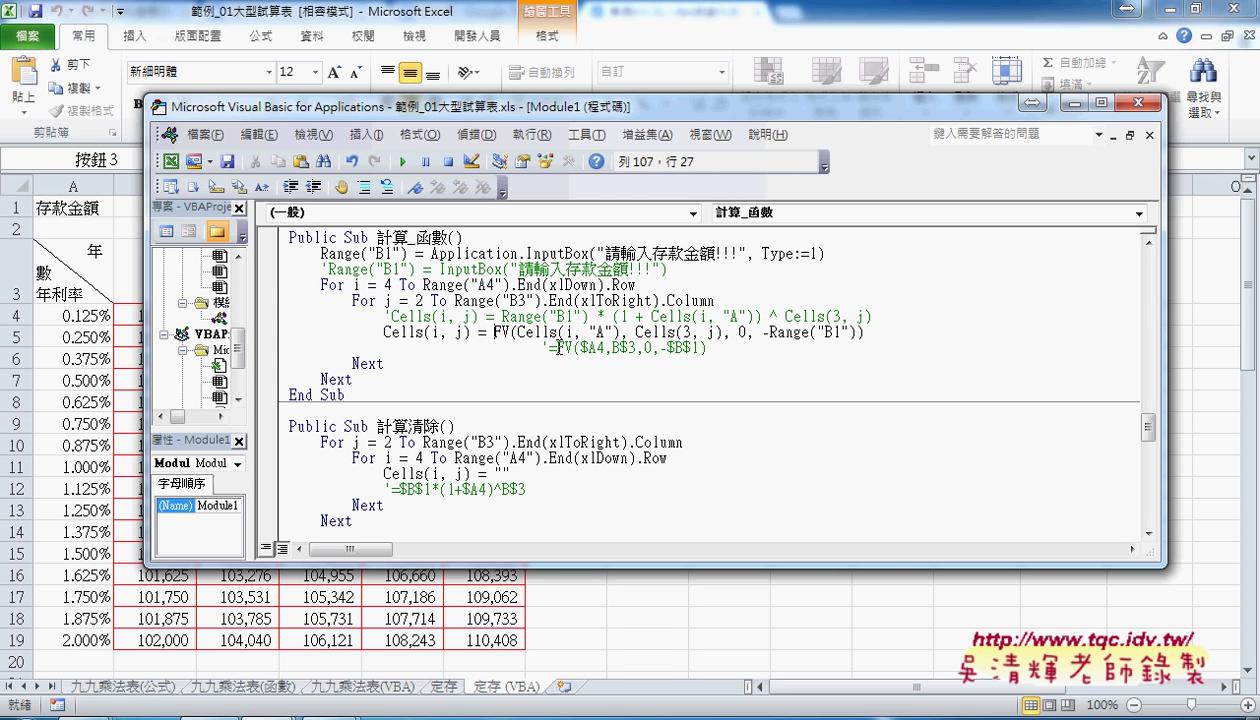
# Compare the rate argument Cells(i, "A") with the $A4 reference in the =FV comment
pyautogui.moveTo(557, 348); pyautogui.dragTo(604, 348)
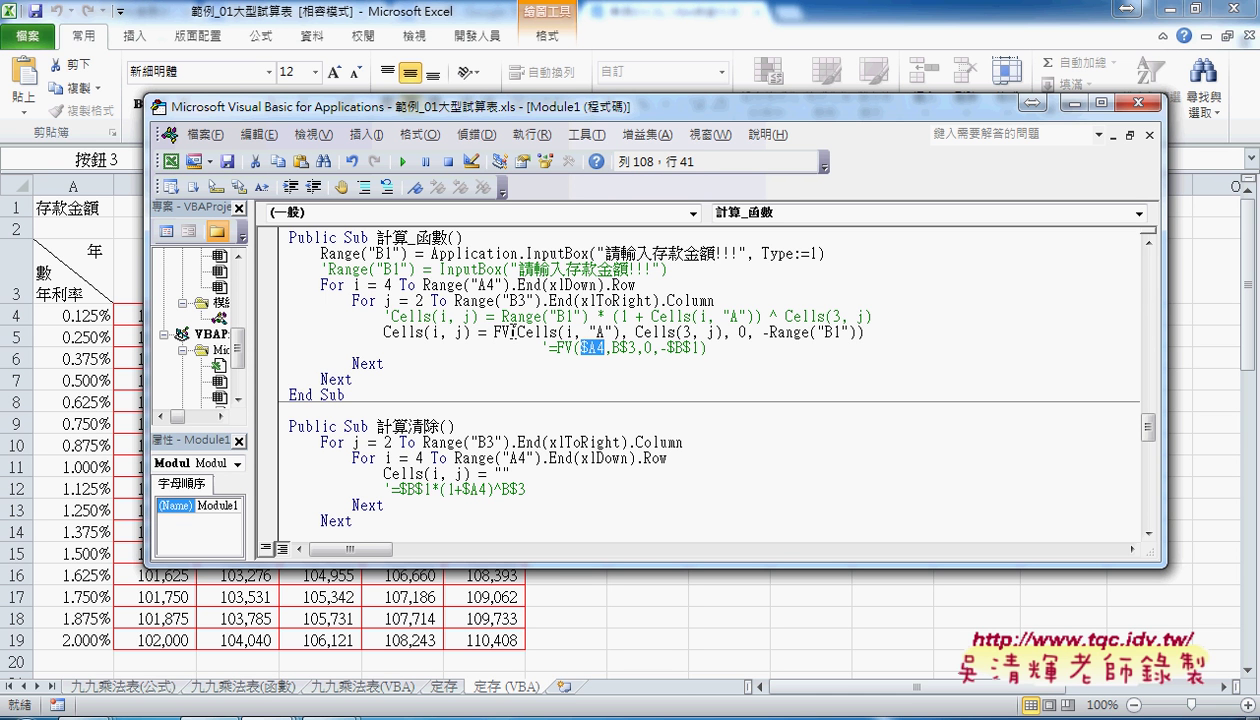
pyautogui.moveTo(517, 332); pyautogui.dragTo(617, 332)
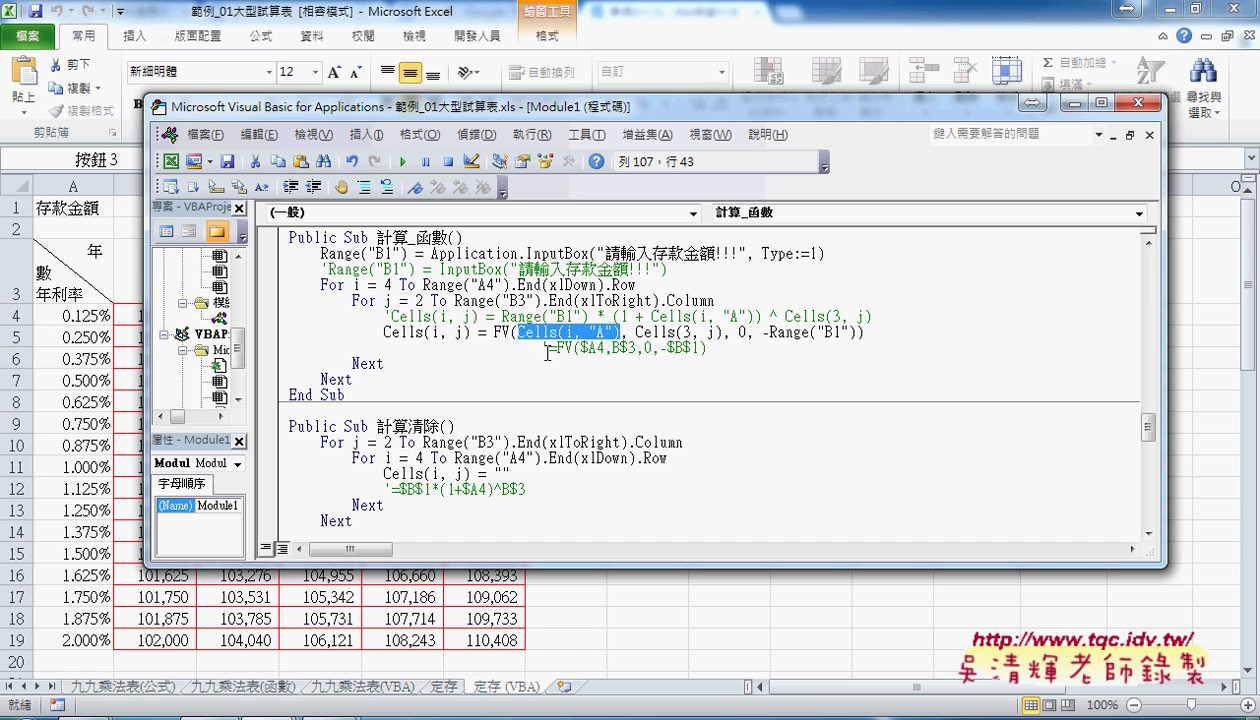
pyautogui.moveTo(541, 347); pyautogui.dragTo(707, 357)
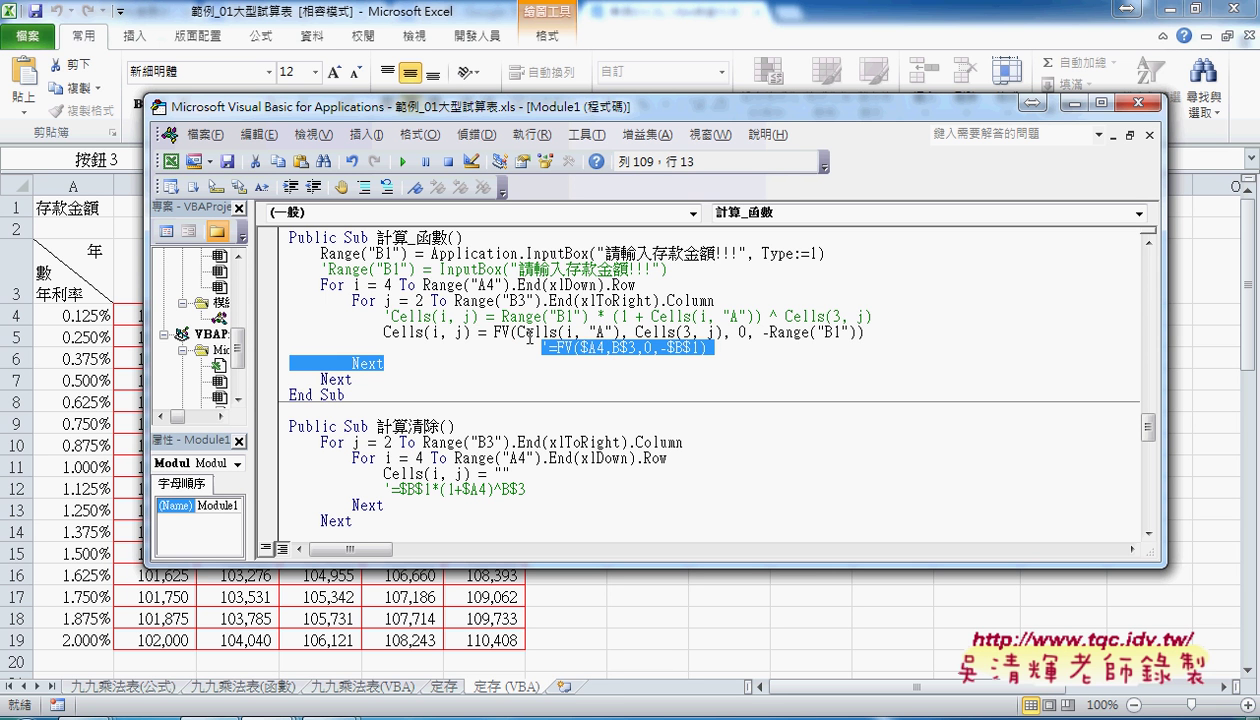
pyautogui.click(516, 332)
pyautogui.moveTo(517, 332); pyautogui.dragTo(619, 332)
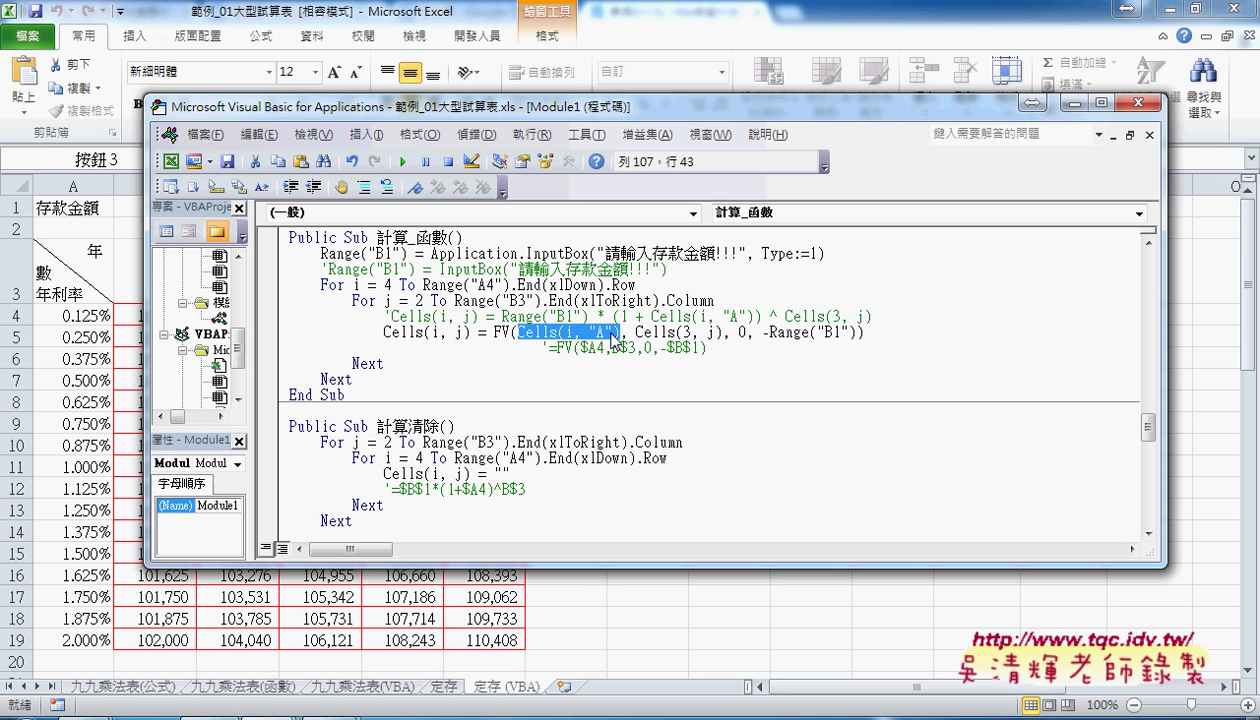
pyautogui.click(575, 347)
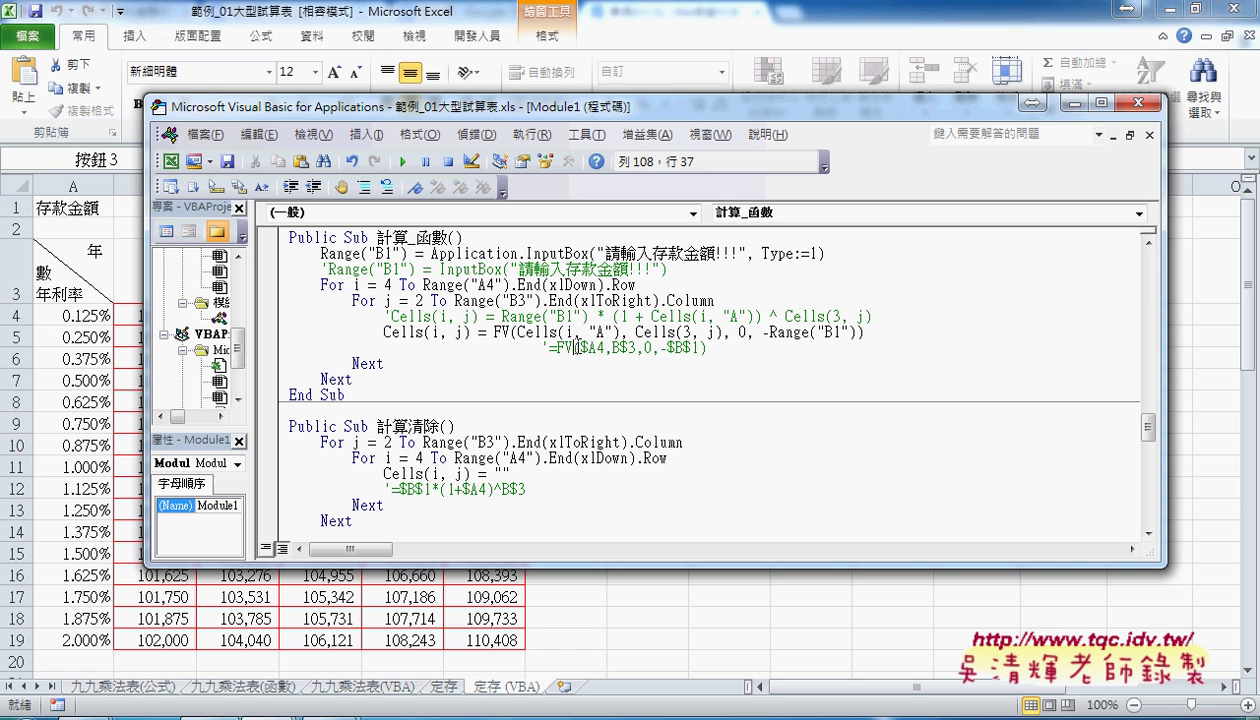
pyautogui.click(520, 332)
pyautogui.moveTo(519, 332); pyautogui.dragTo(619, 332)
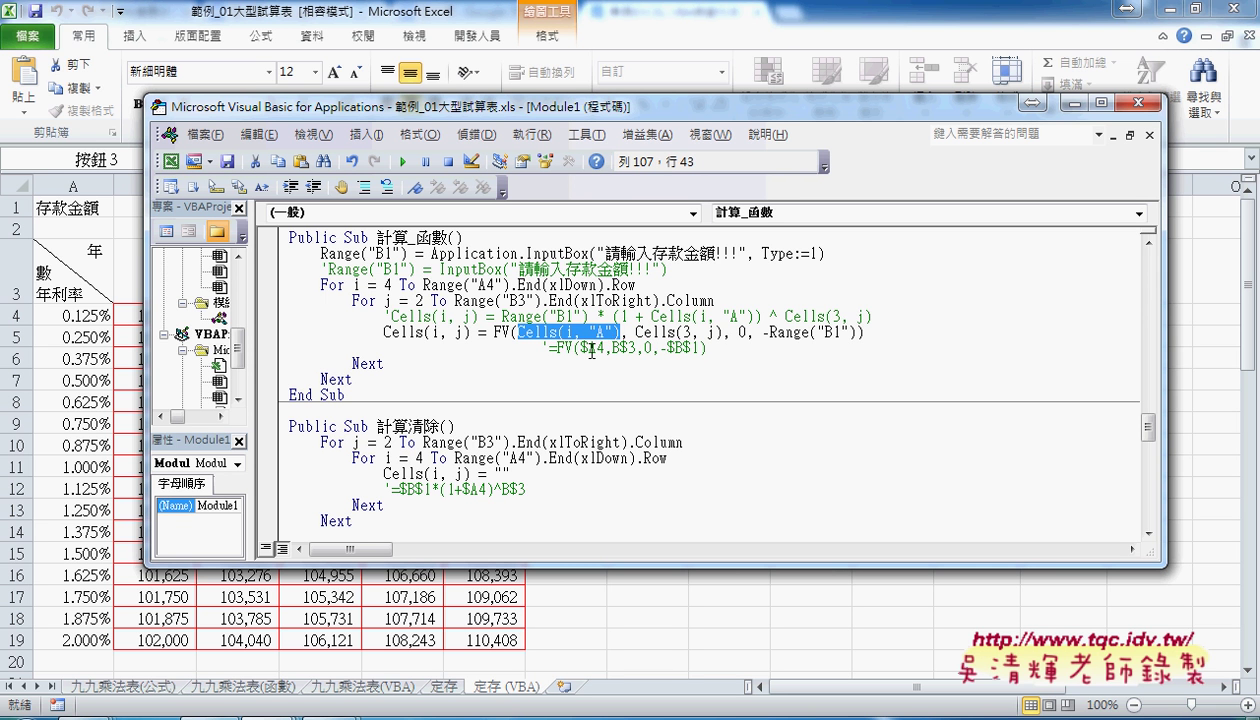
pyautogui.click(588, 333)
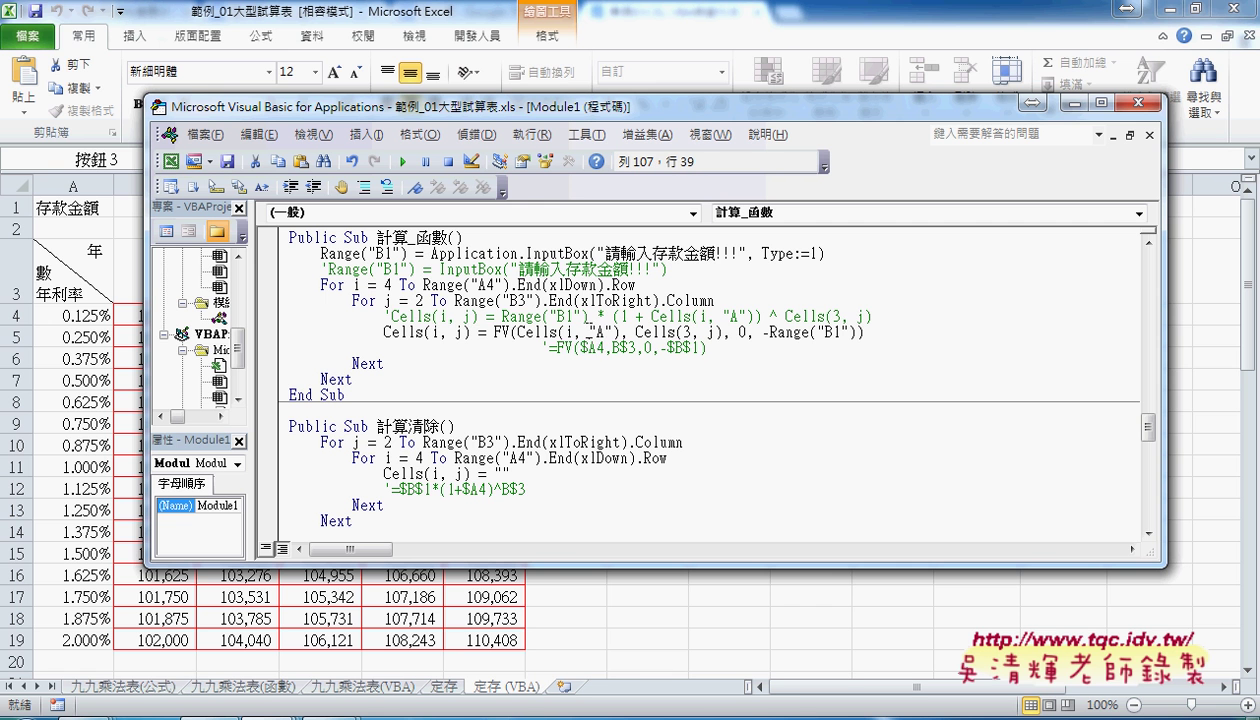
pyautogui.moveTo(597, 348); pyautogui.dragTo(604, 348)
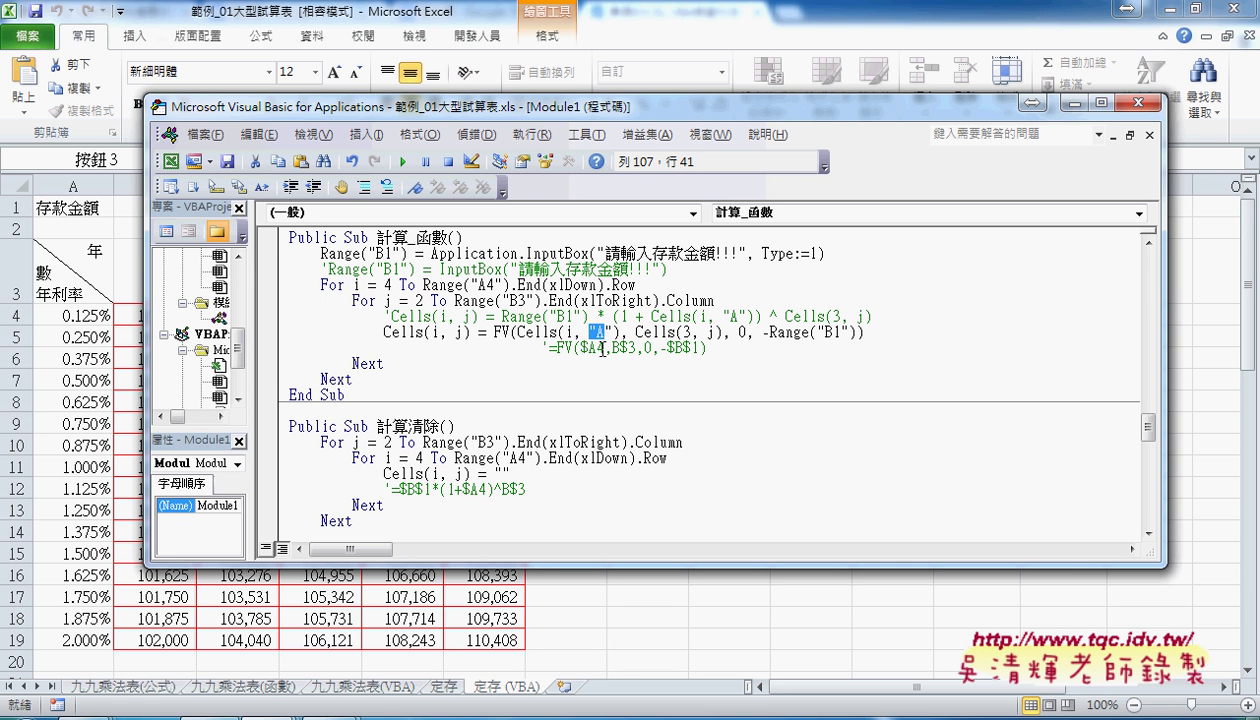
# Review the i, j and Range("B1") deposit arguments, then return to the Excel sheet
pyautogui.doubleClick(567, 332)
pyautogui.doubleClick(710, 332)
pyautogui.moveTo(769, 332); pyautogui.dragTo(857, 331)
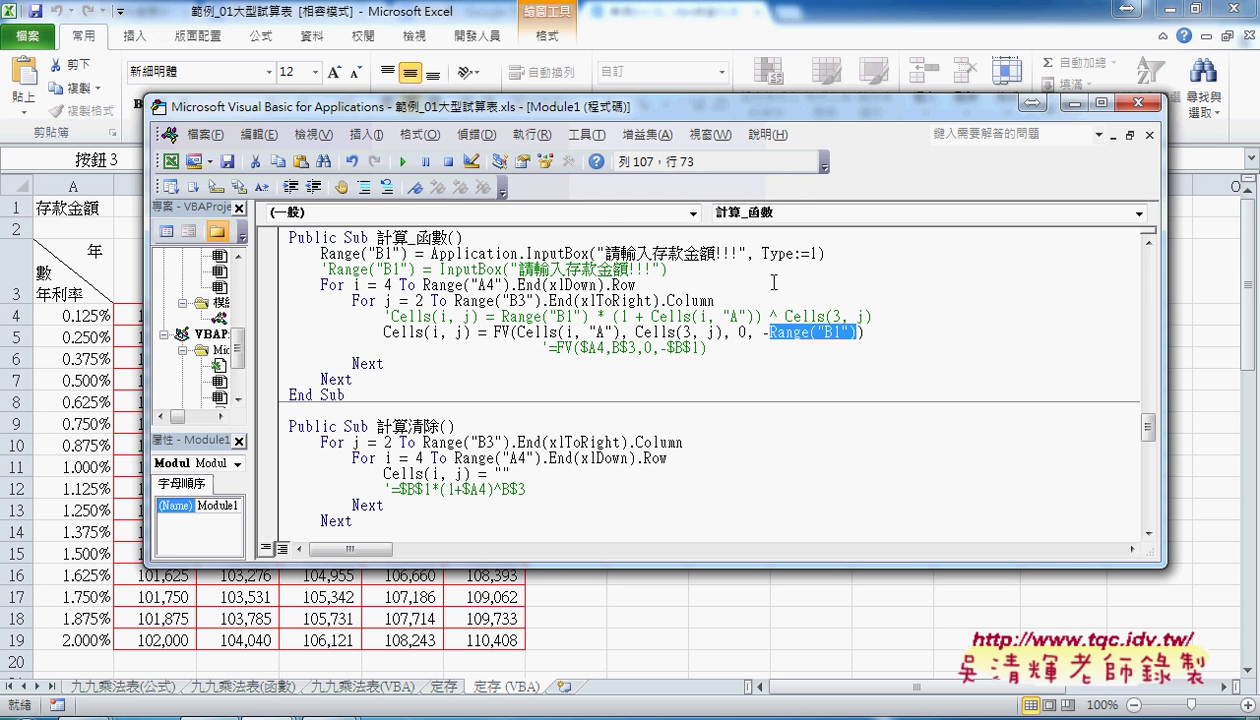
pyautogui.click(827, 12)
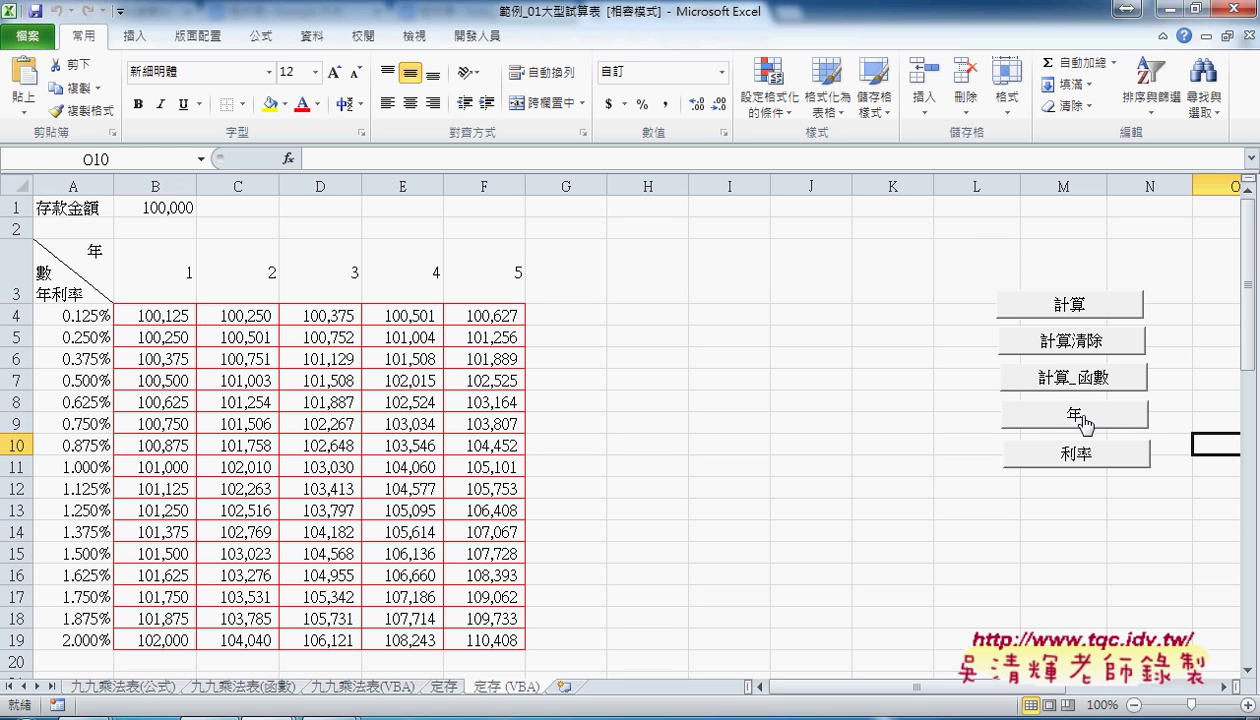
# Run the 年 macro with 6 years to clear and extend the table
pyautogui.click(1083, 418)
pyautogui.write('6')
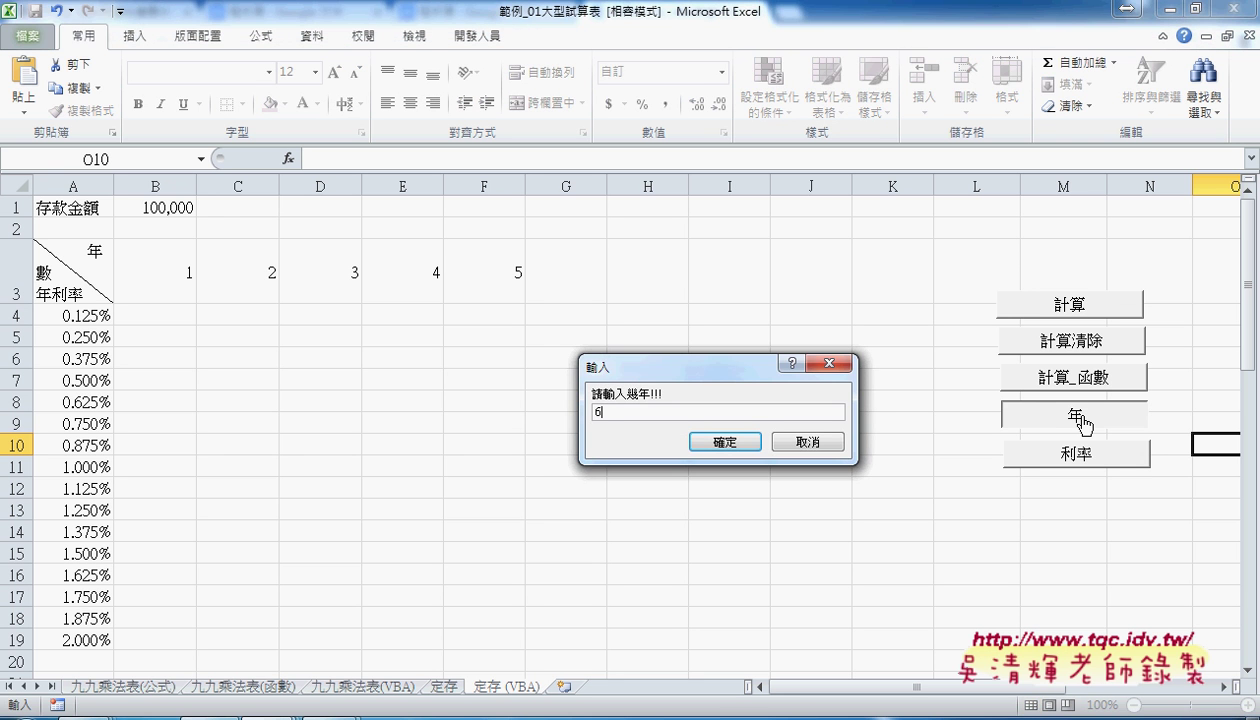
pyautogui.press('Return')
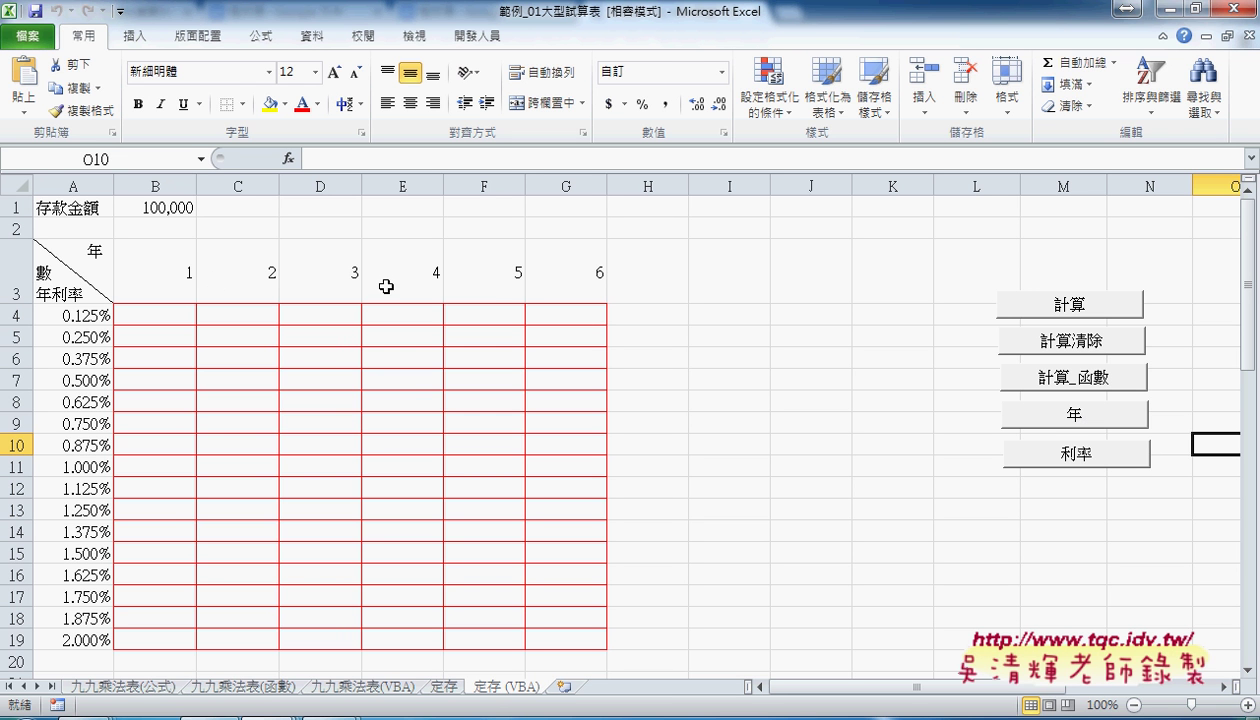
# Select the year headers 1–6 and the empty body B4:G19 to check them
pyautogui.moveTo(158, 276); pyautogui.dragTo(460, 283)
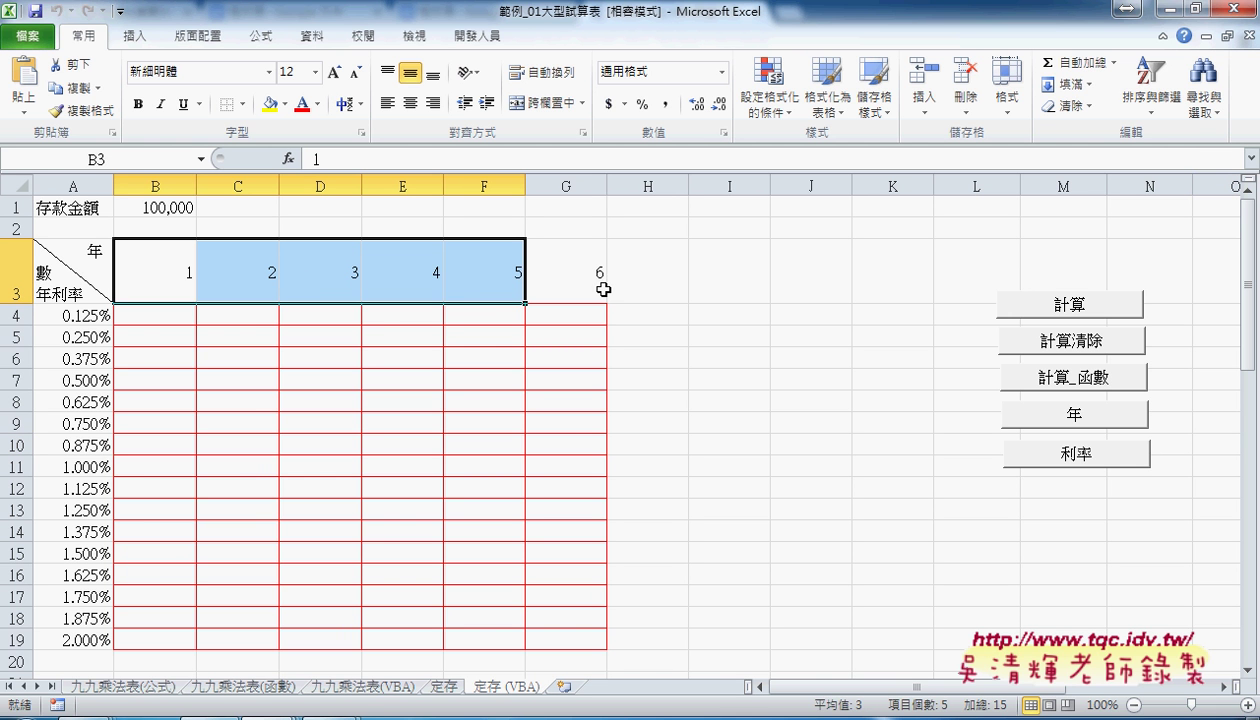
pyautogui.moveTo(191, 273); pyautogui.dragTo(555, 281)
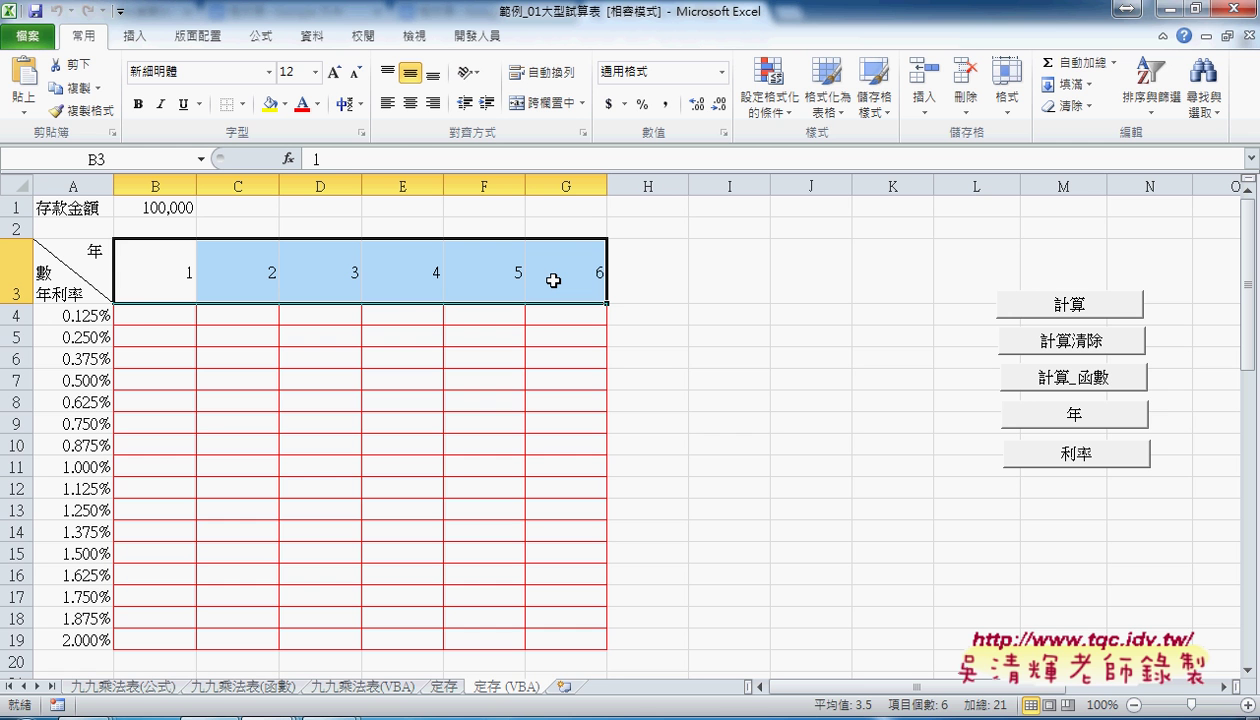
pyautogui.moveTo(133, 315); pyautogui.dragTo(579, 634)
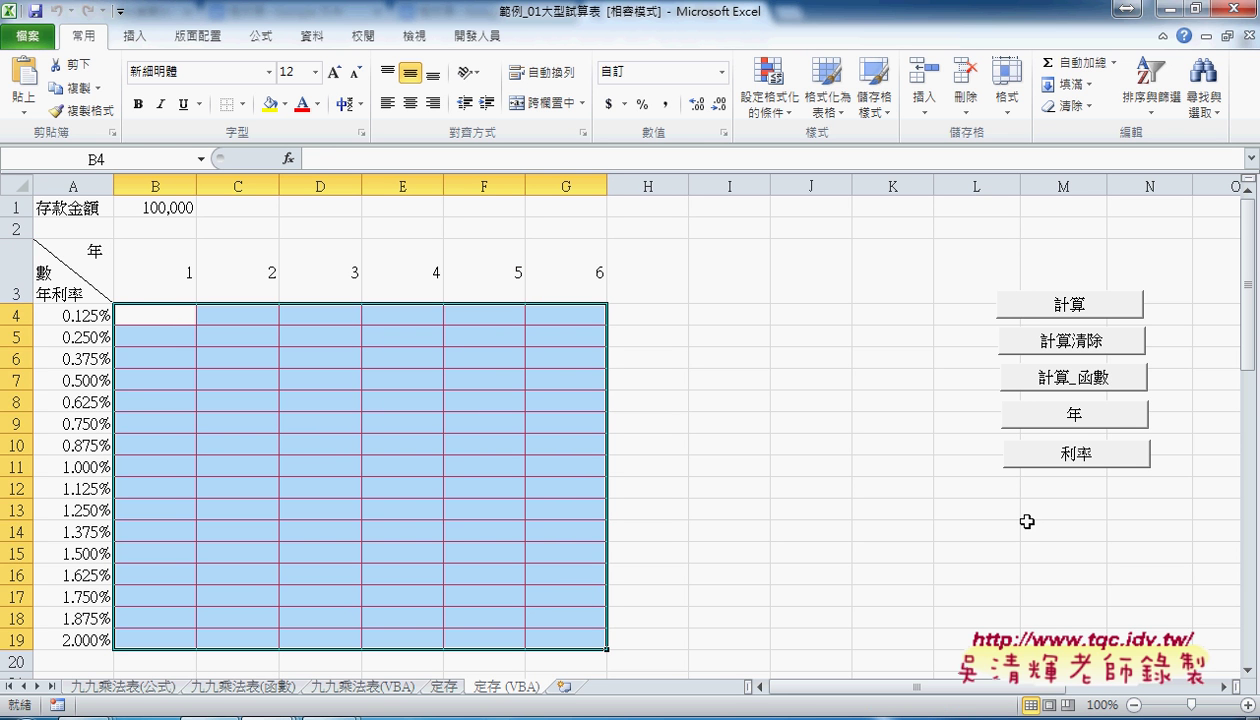
# Run the 年 macro again with 8 years
pyautogui.click(1071, 424)
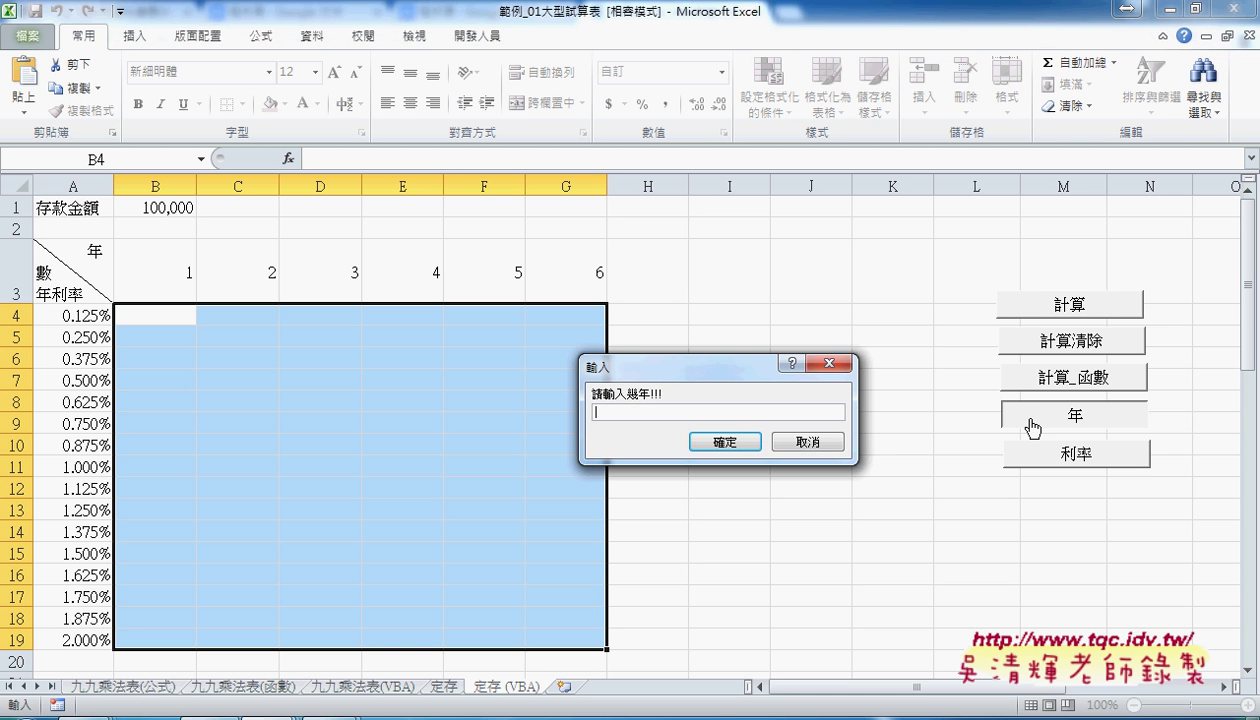
pyautogui.write('8')
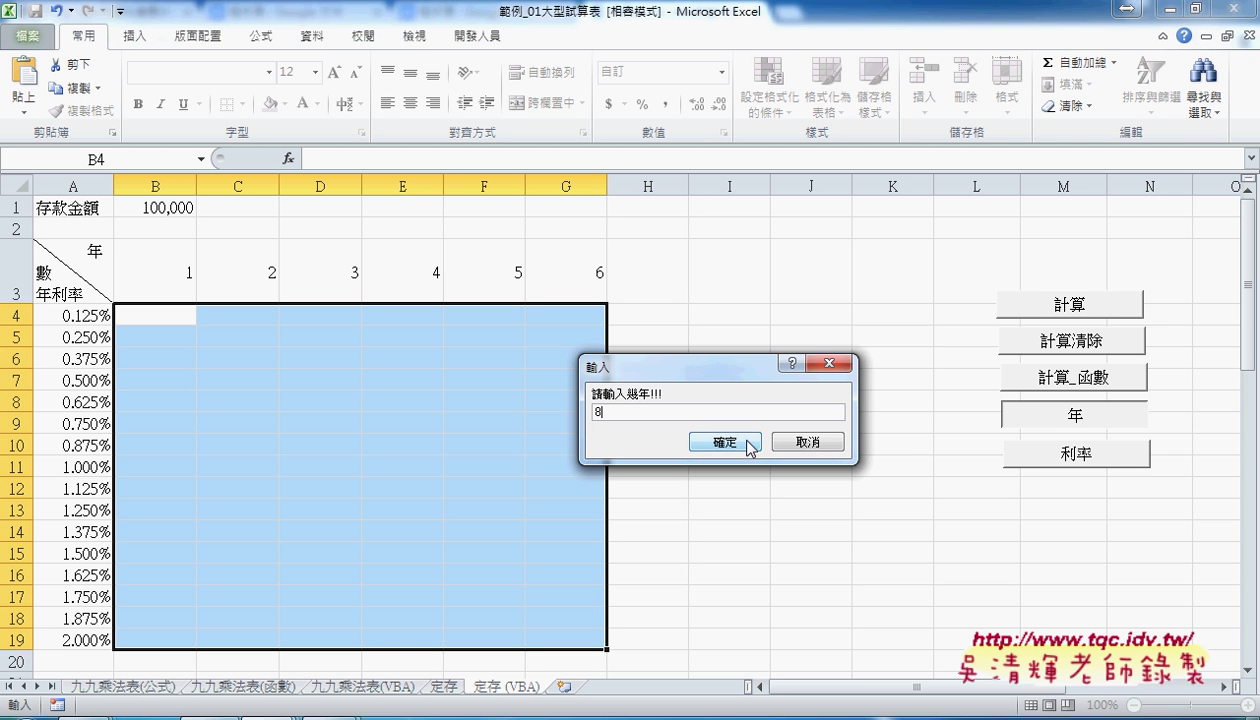
pyautogui.click(716, 441)
# Select new columns H–I, the body B4:I19 and the headers B3:I3
pyautogui.moveTo(648, 315); pyautogui.dragTo(744, 639)
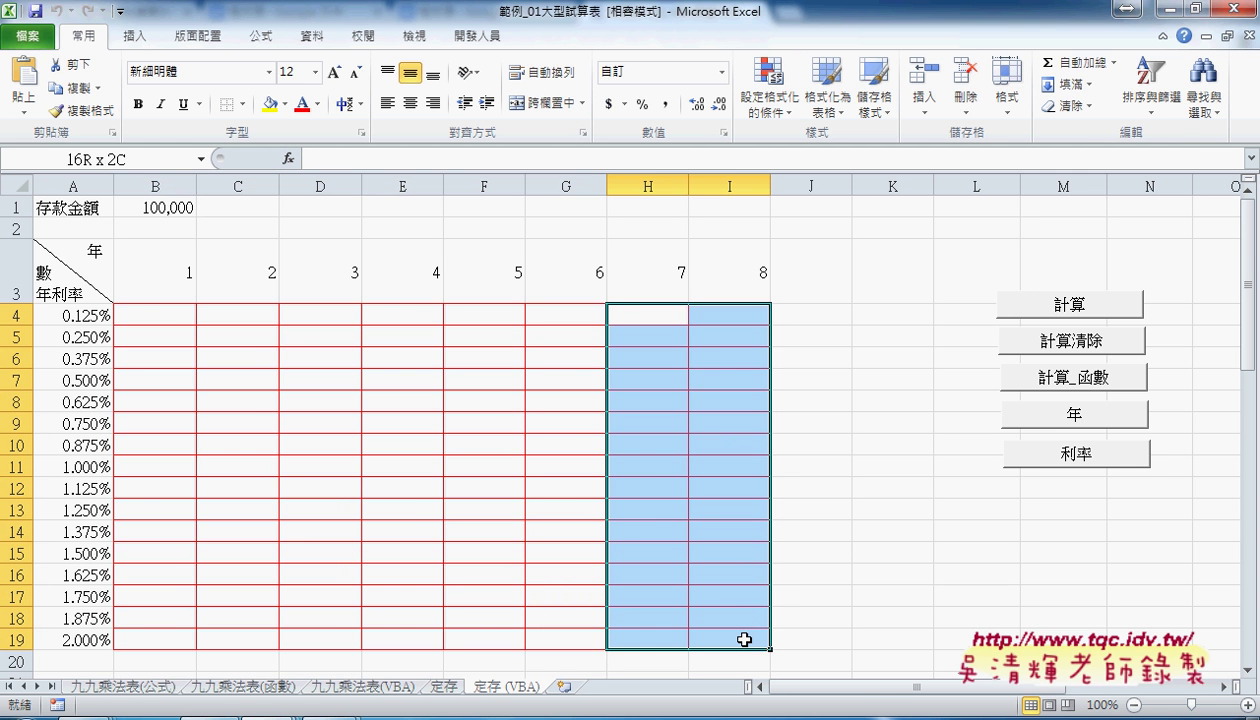
pyautogui.moveTo(150, 310)
pyautogui.mouseDown()
pyautogui.moveTo(743, 652)
pyautogui.moveTo(740, 637)
pyautogui.mouseUp()
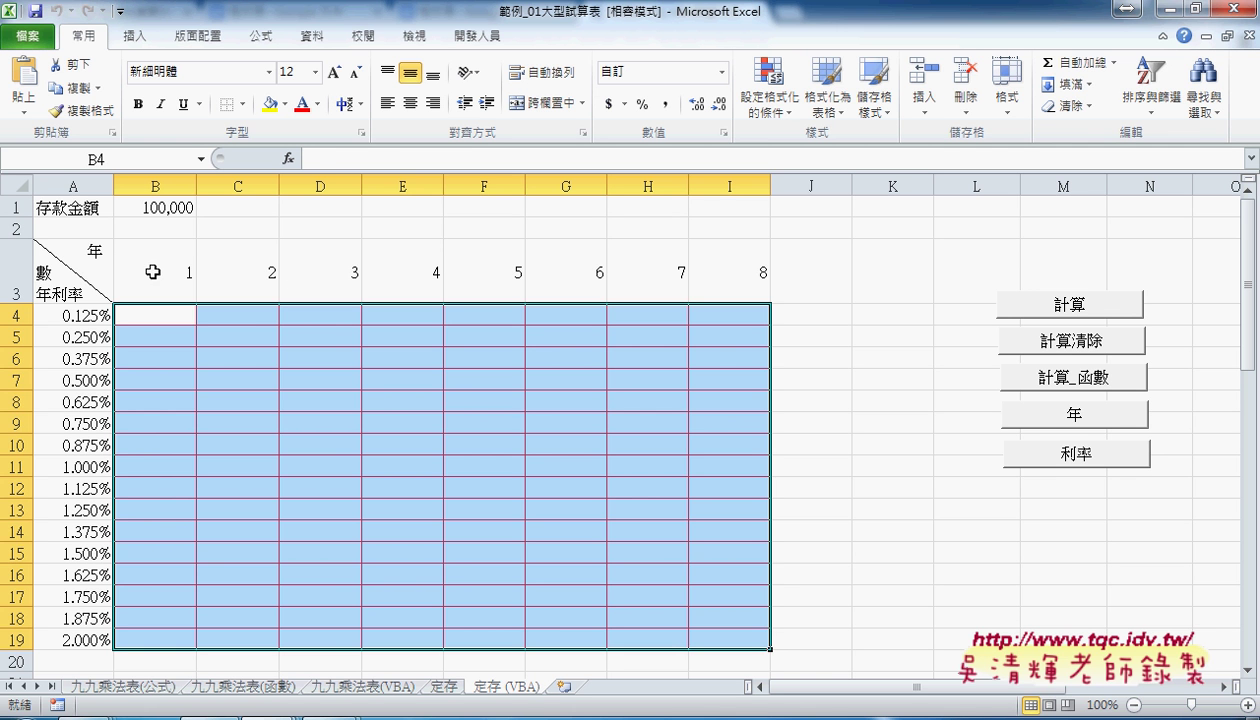
pyautogui.moveTo(150, 270); pyautogui.dragTo(723, 297)
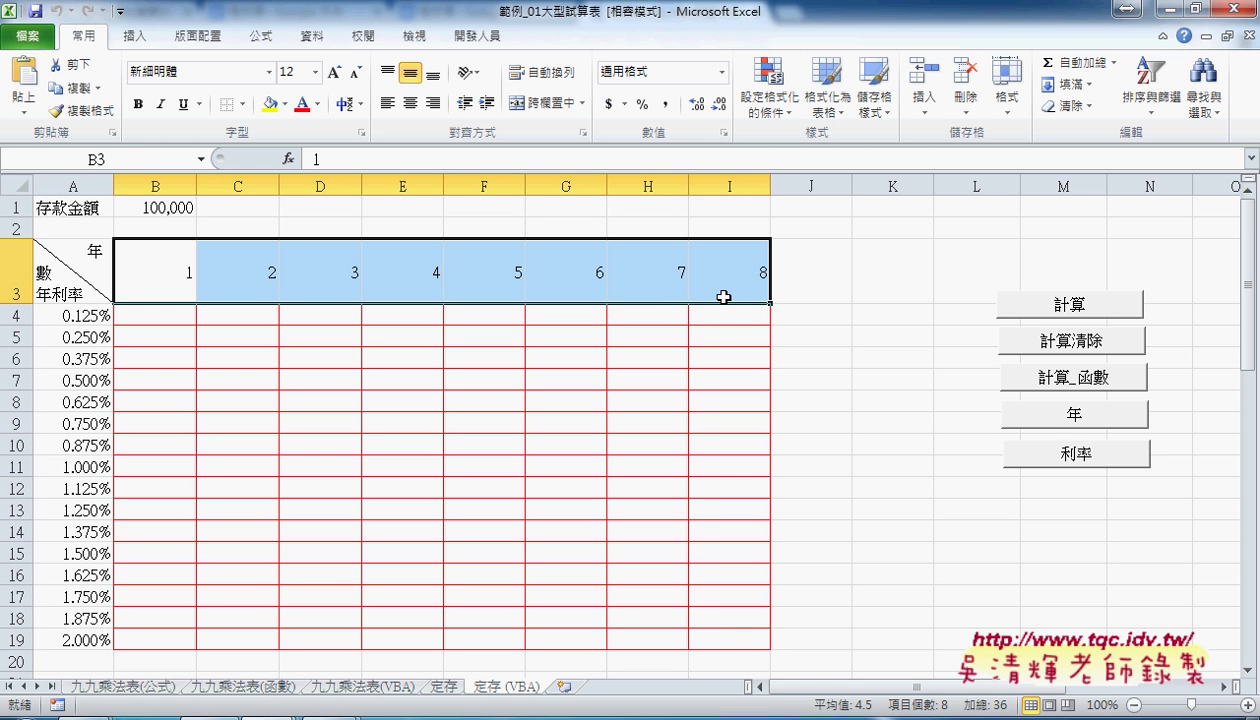